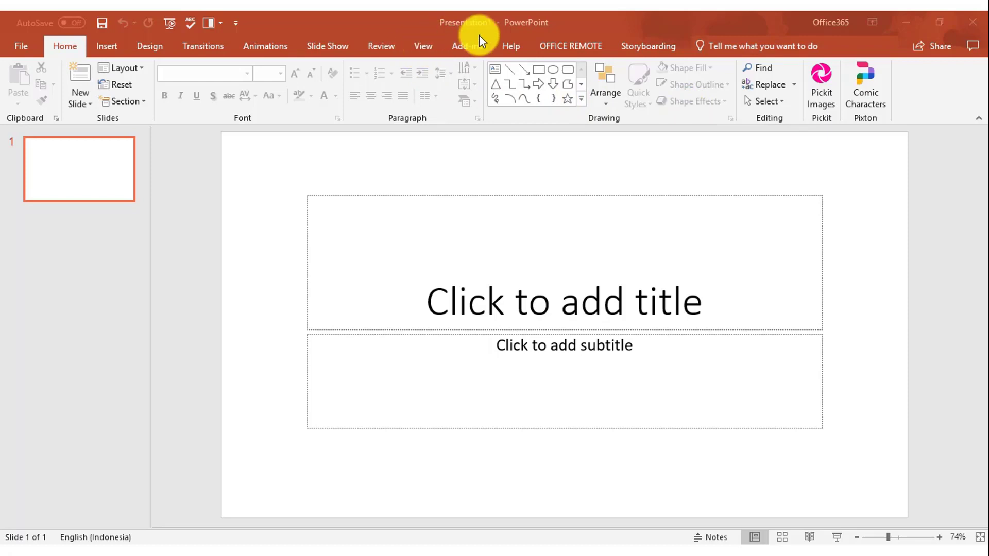
- Switch Presentation1 into Slide Master view from the View ribbon
click(428, 48)
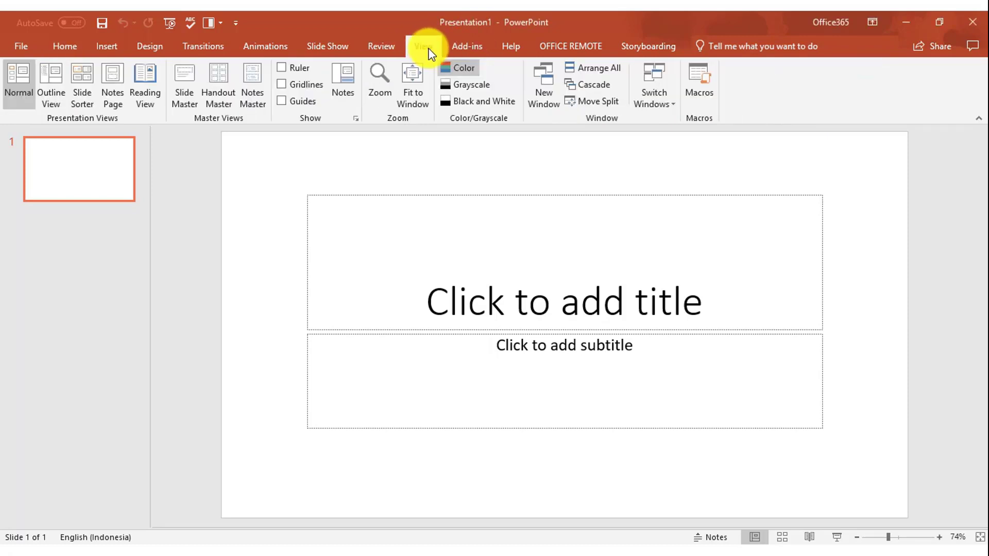
click(190, 97)
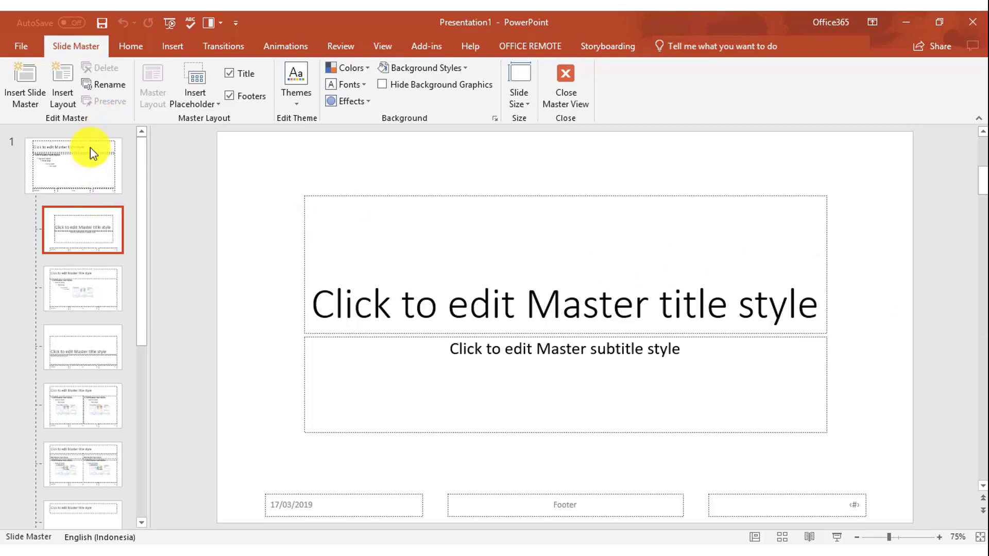
- Delete the top master's title, body, date, footer and page-number placeholders
click(95, 159)
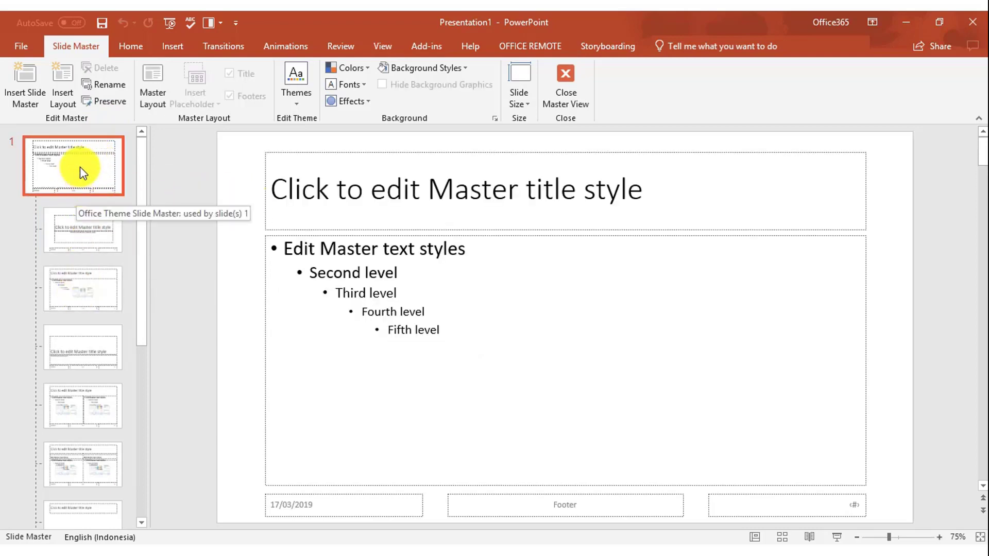
drag(196, 137, 942, 501)
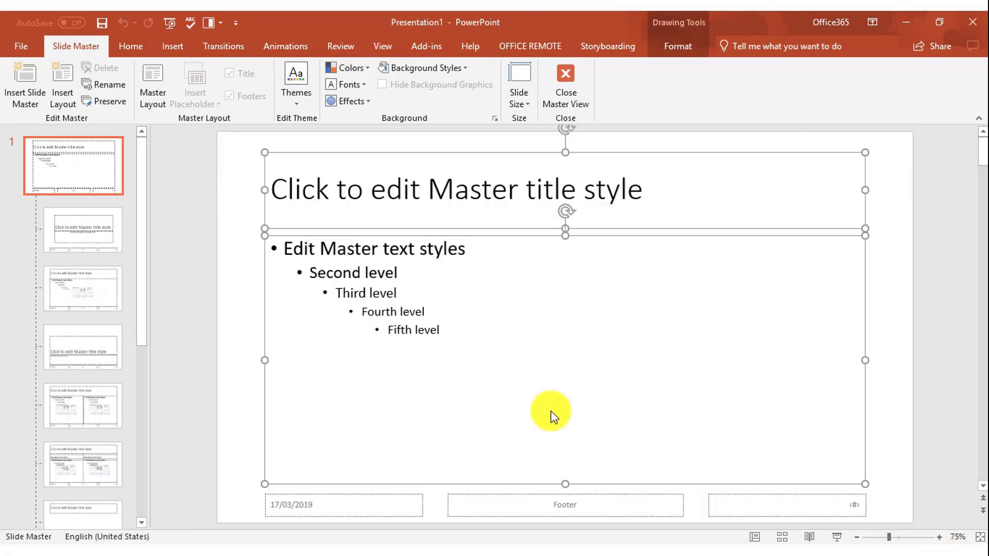
key(Delete)
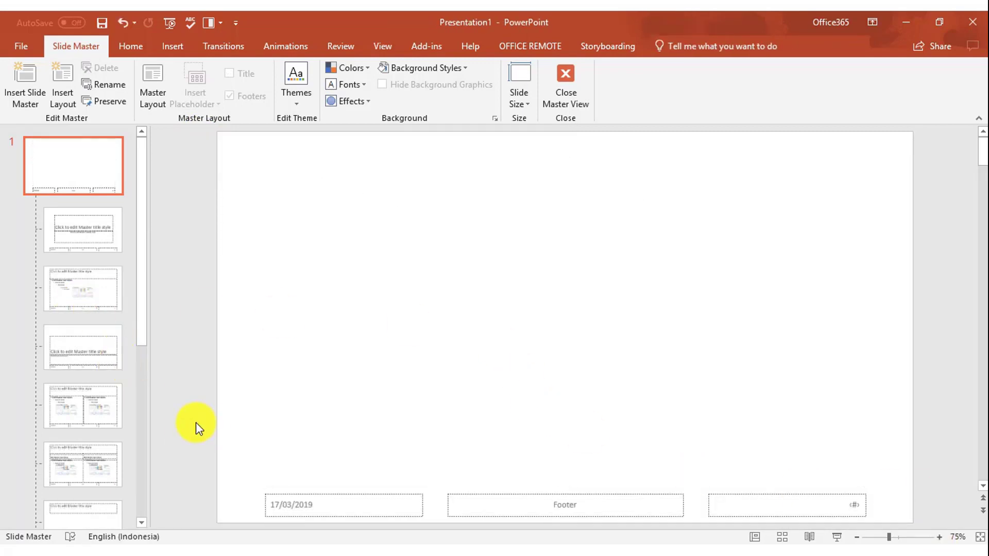
drag(195, 422, 960, 530)
key(Delete)
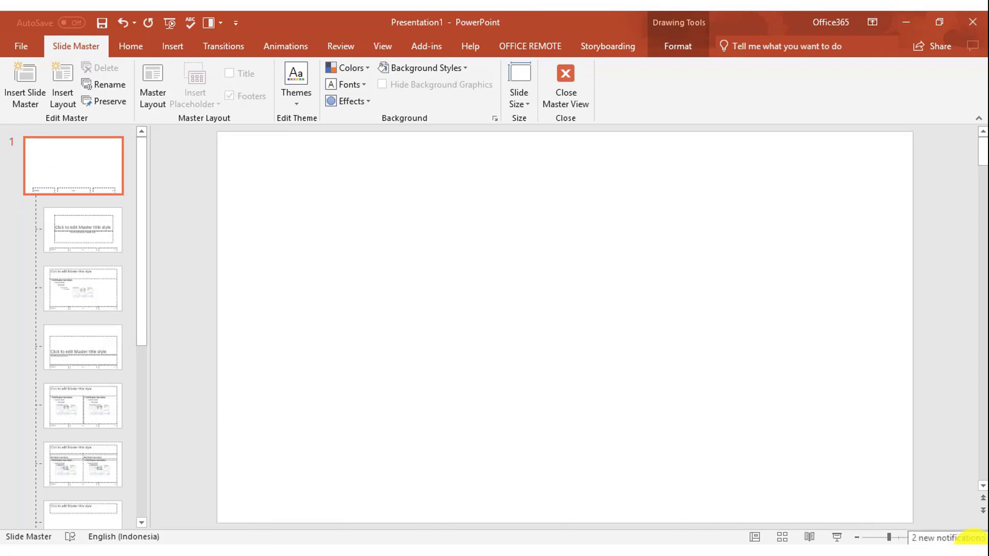
click(856, 538)
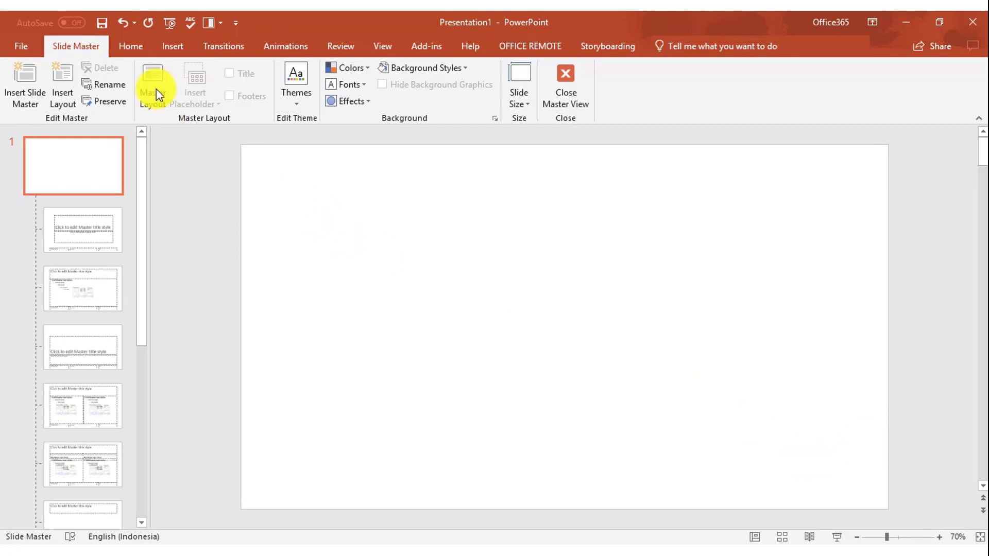
click(175, 46)
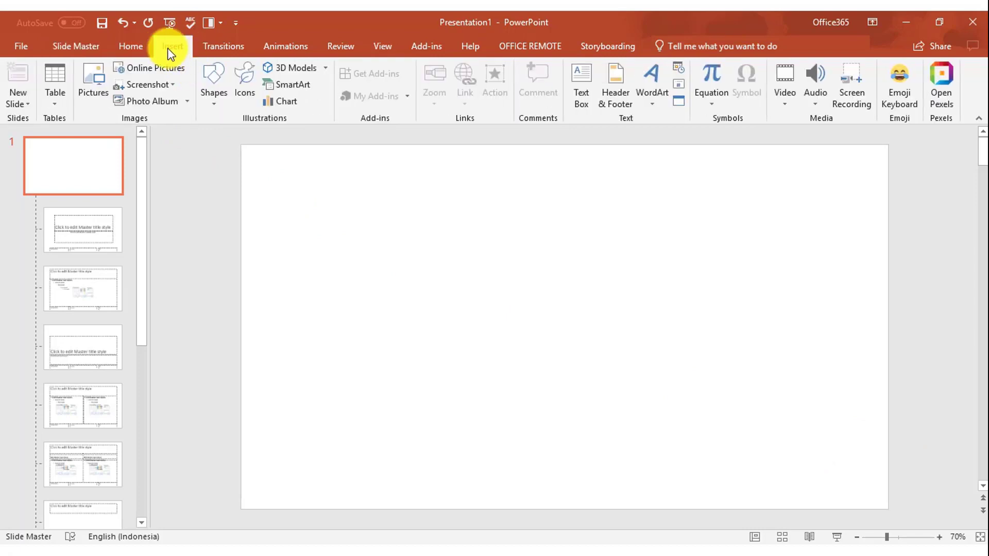
- Draw a full-width rectangle bar along the master's bottom edge with no outline
click(215, 104)
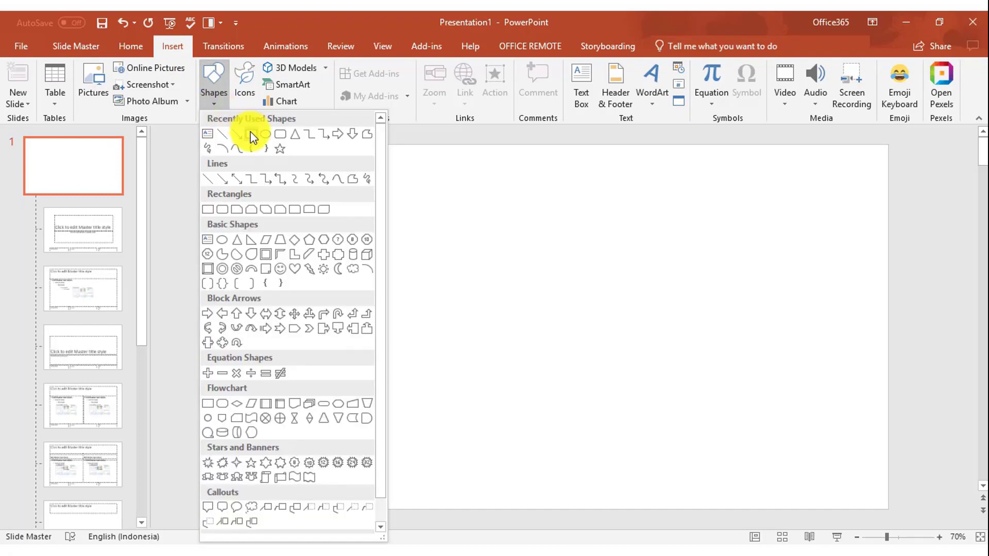
click(253, 137)
drag(239, 469, 888, 509)
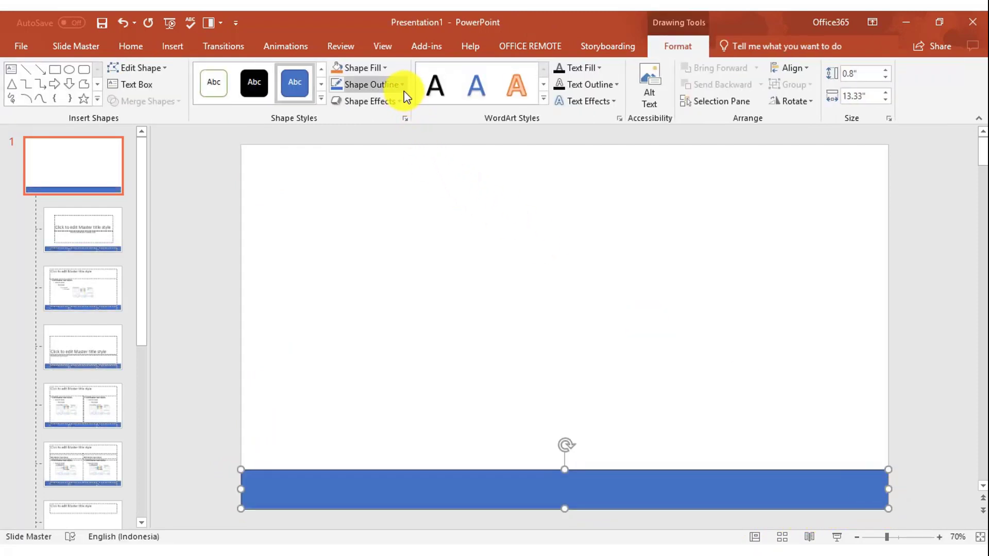
click(403, 87)
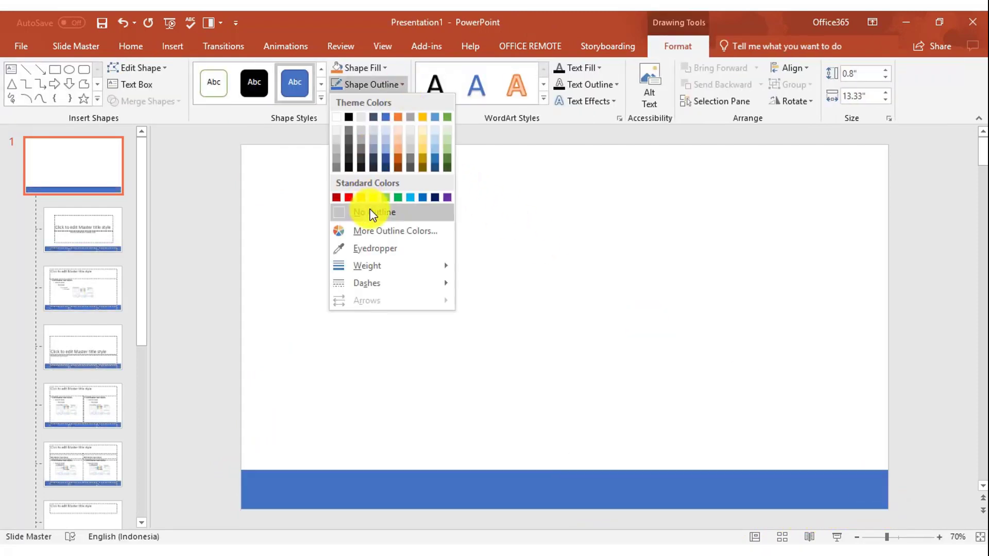
click(372, 213)
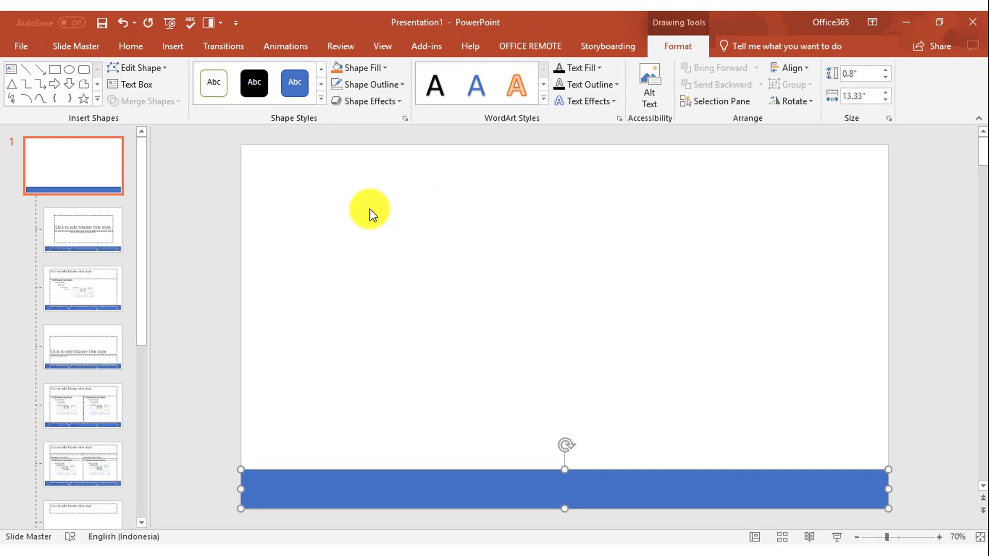
- Confirm the blue bar shows on the Title Slide layout, then reselect it on the master
click(144, 169)
mouse_move(144, 169)
mouse_down()
mouse_move(143, 235)
mouse_move(139, 155)
mouse_up()
click(95, 173)
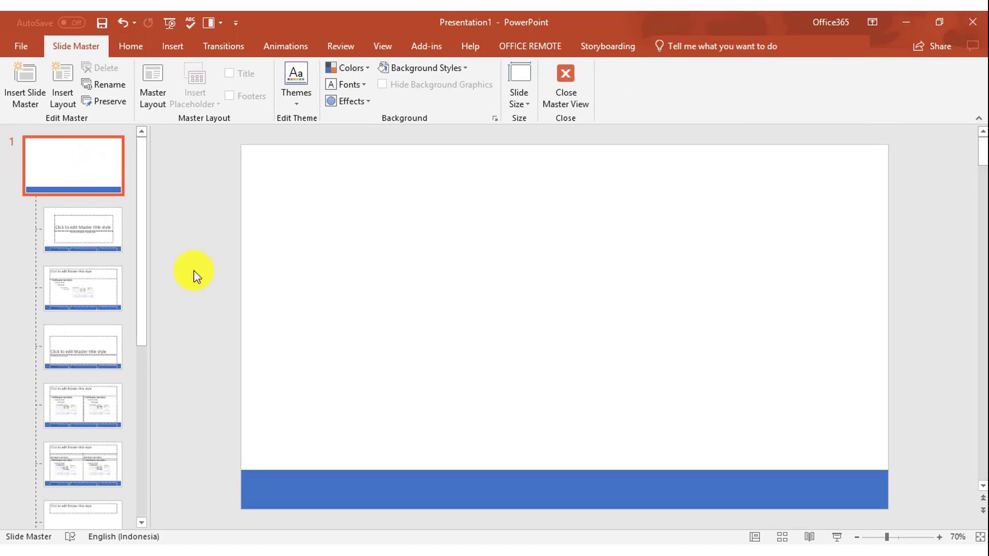
click(296, 476)
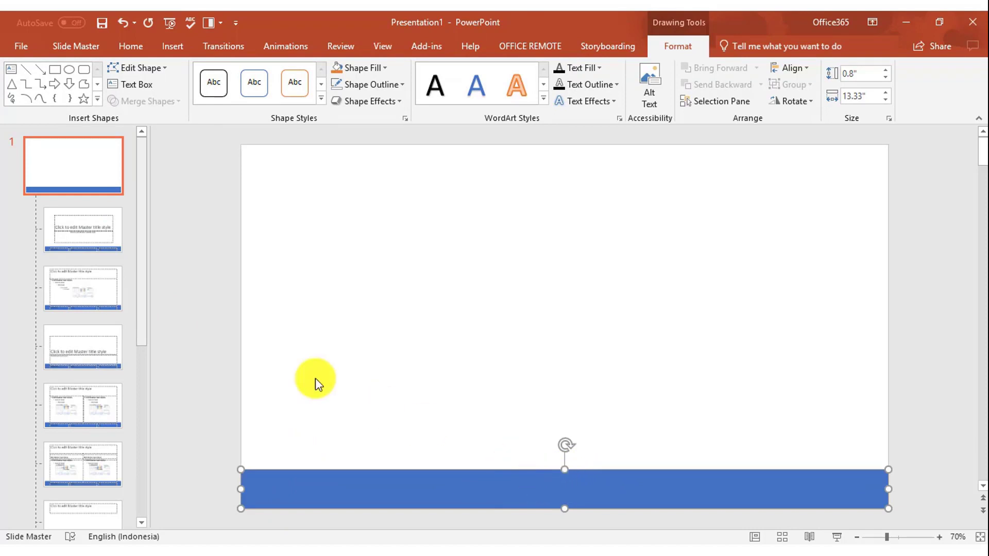
click(103, 237)
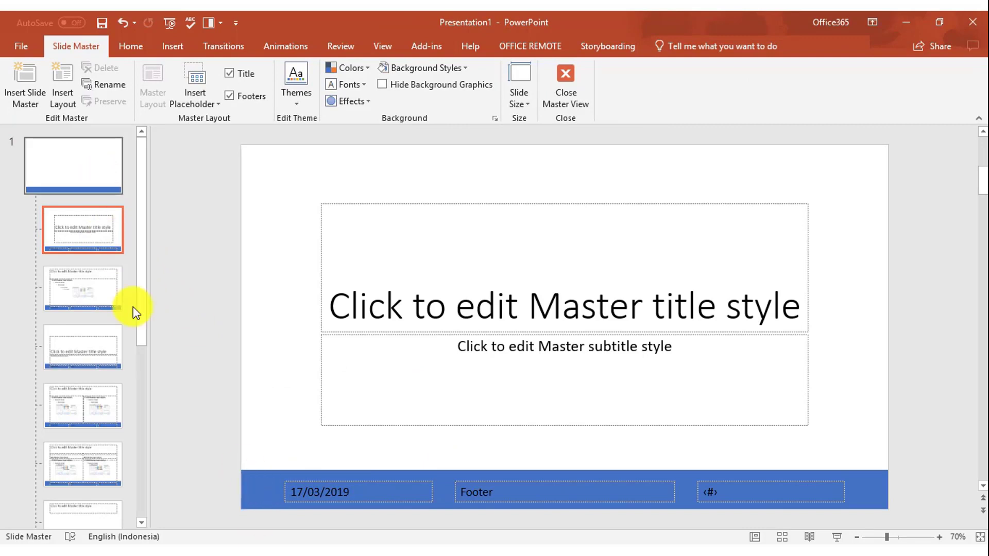
click(105, 189)
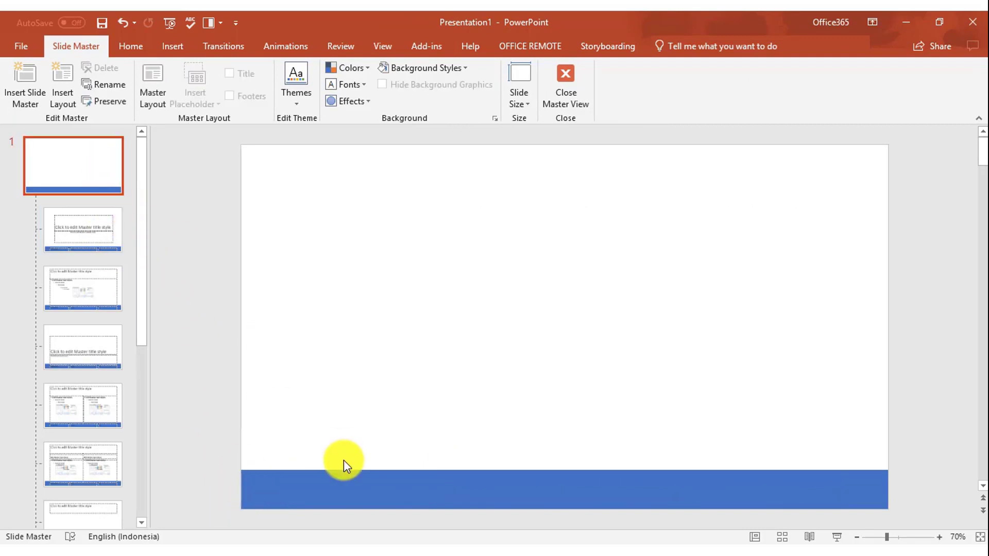
click(558, 476)
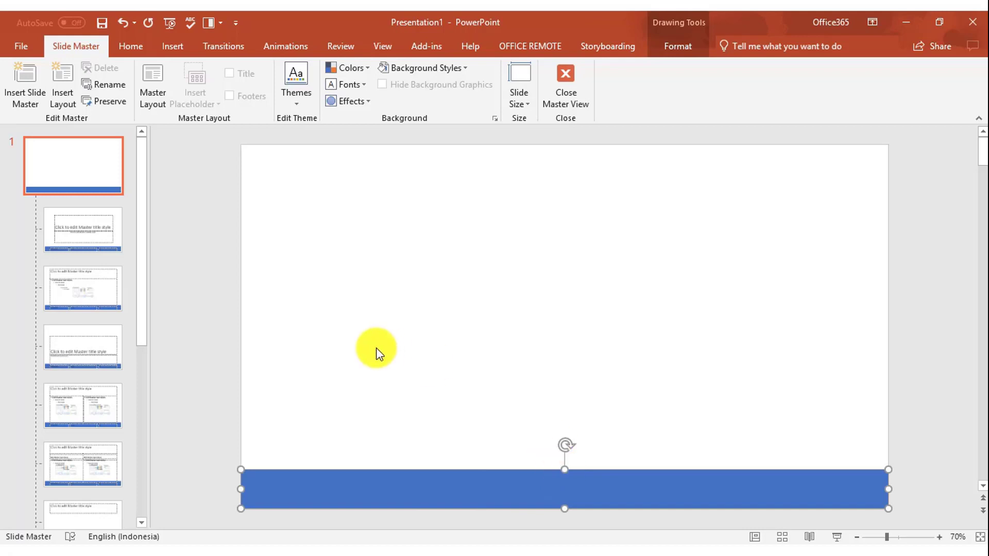
click(171, 47)
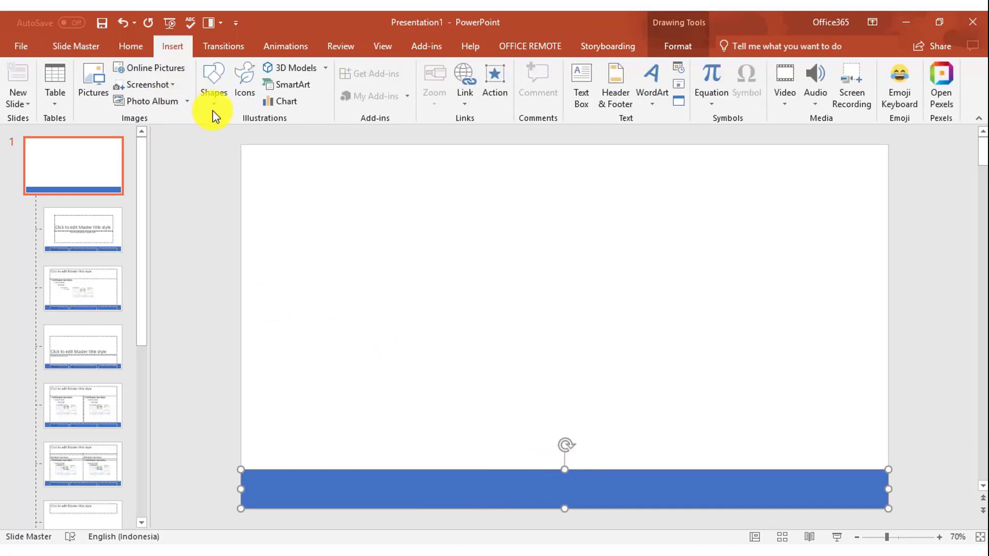
- Draw a light-blue right triangle with no outline in the master's bottom-left corner
click(214, 103)
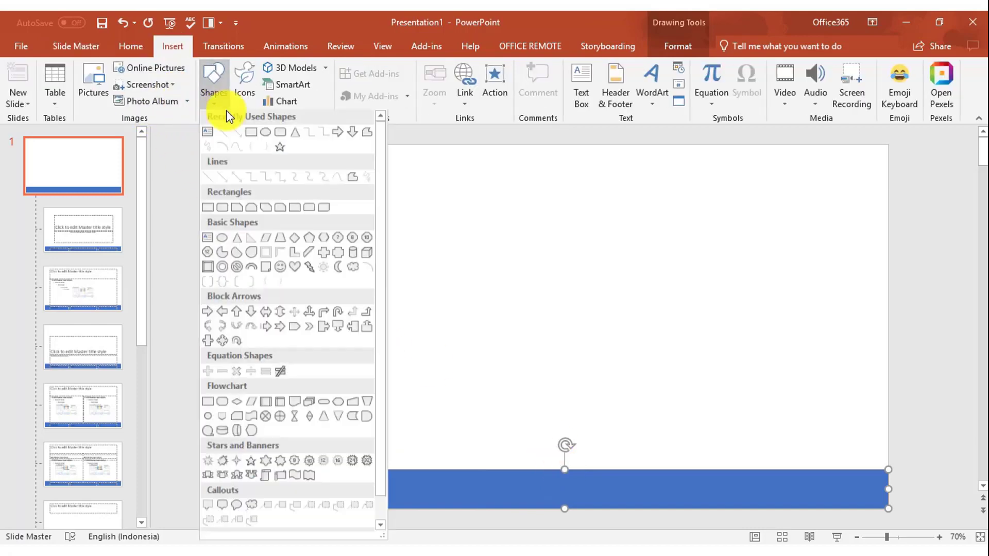
click(249, 238)
drag(241, 432, 335, 508)
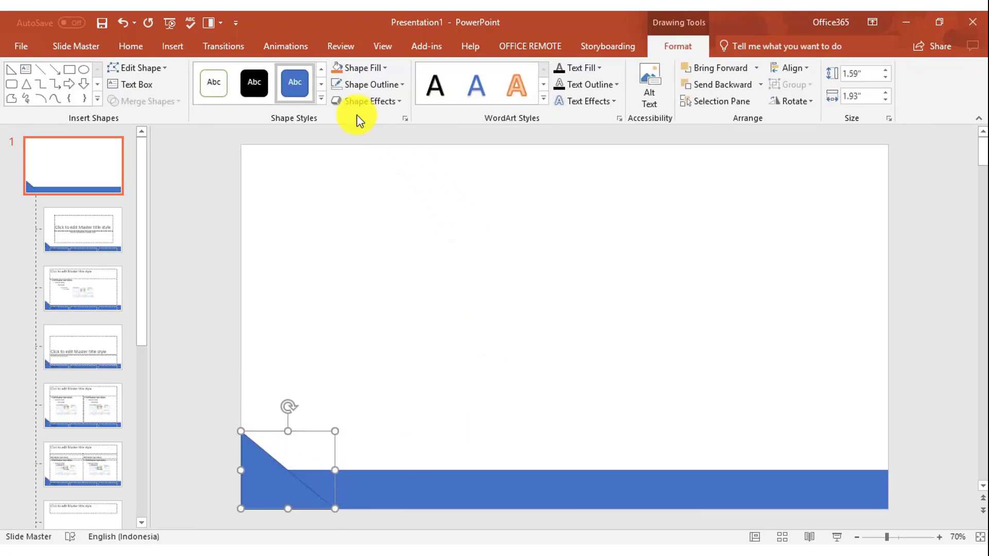
click(382, 84)
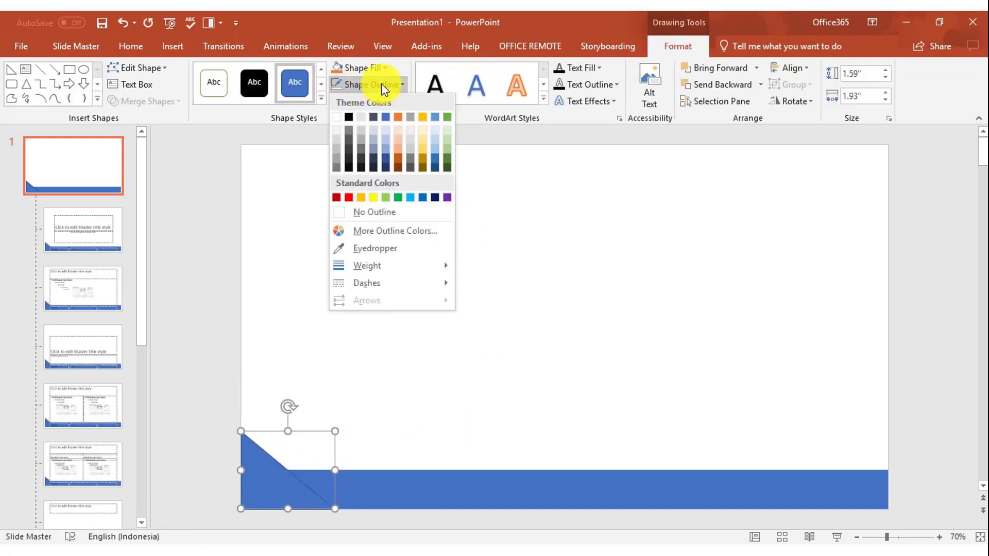
click(376, 210)
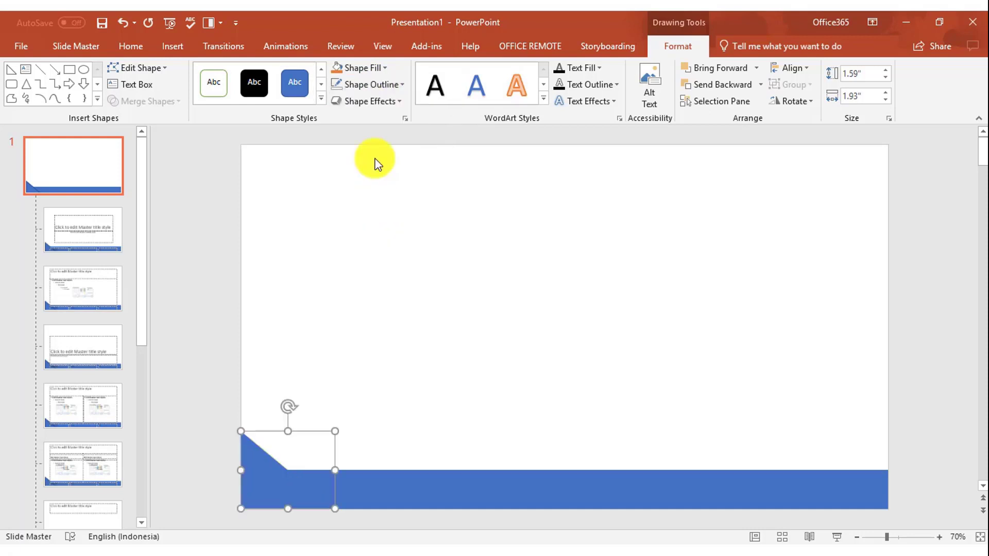
click(380, 71)
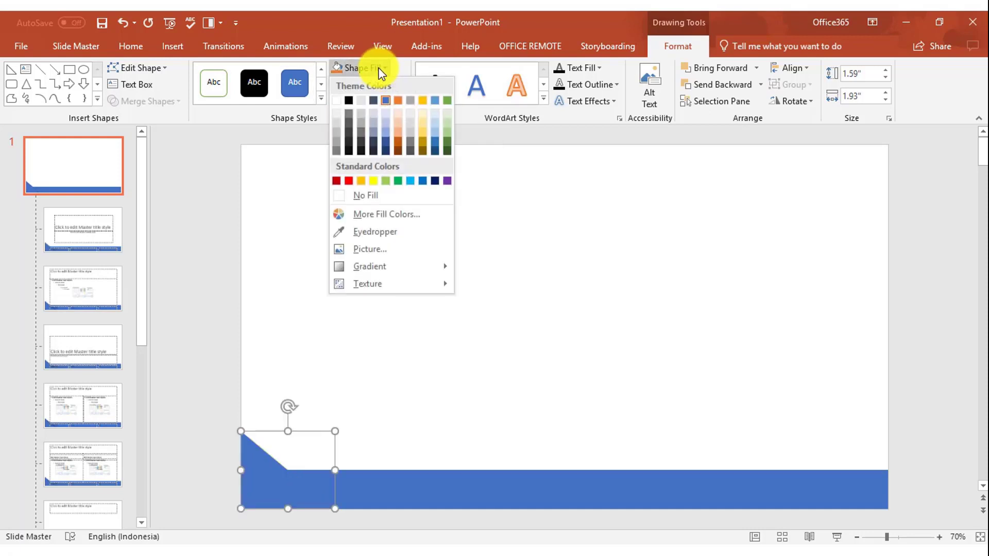
click(409, 181)
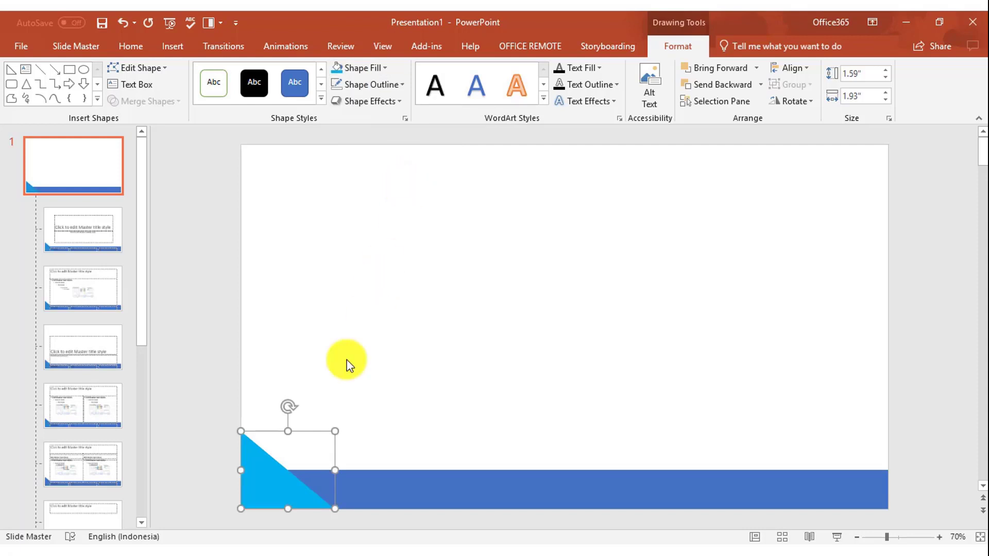
- Recolour the bottom bar a darker blue and select the triangle
click(462, 499)
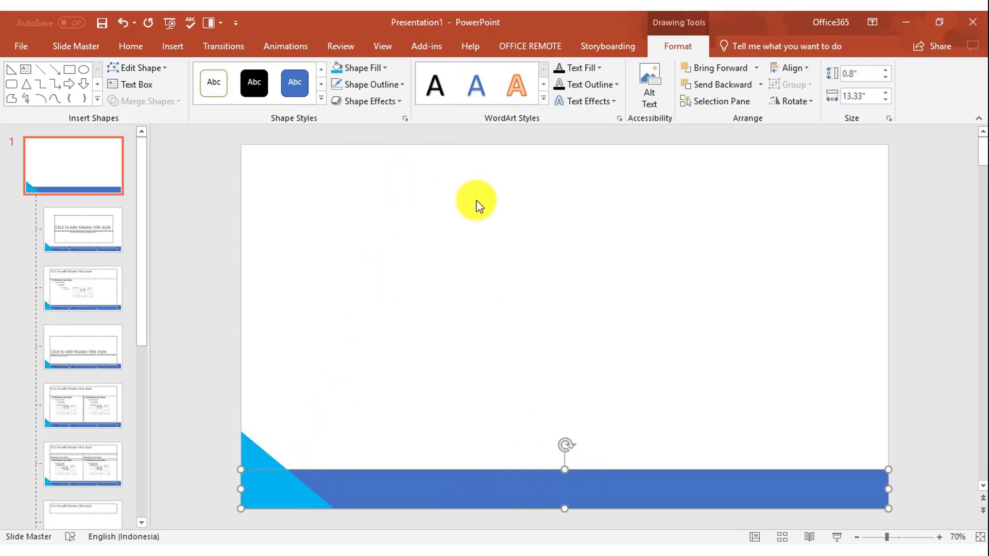
click(387, 72)
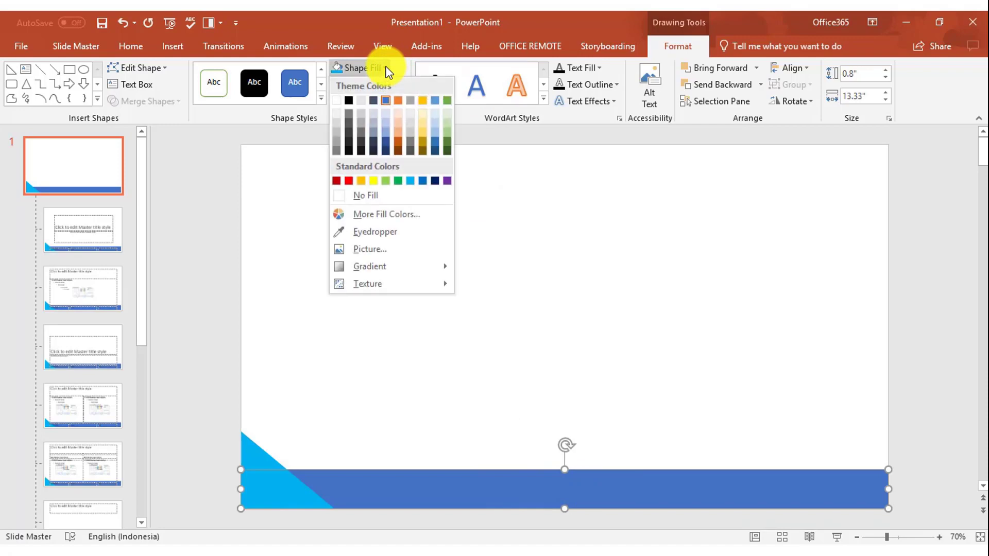
click(390, 138)
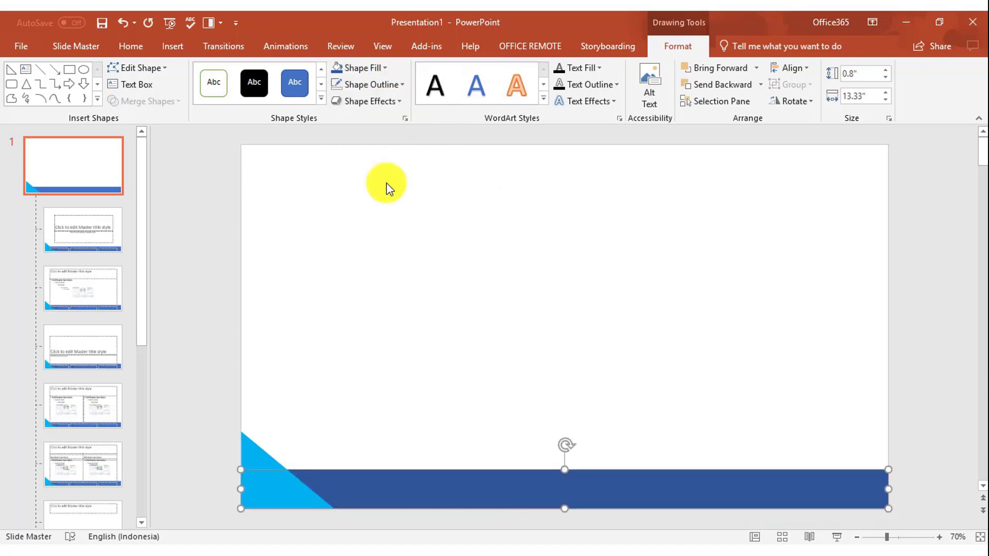
click(258, 456)
right_click(256, 458)
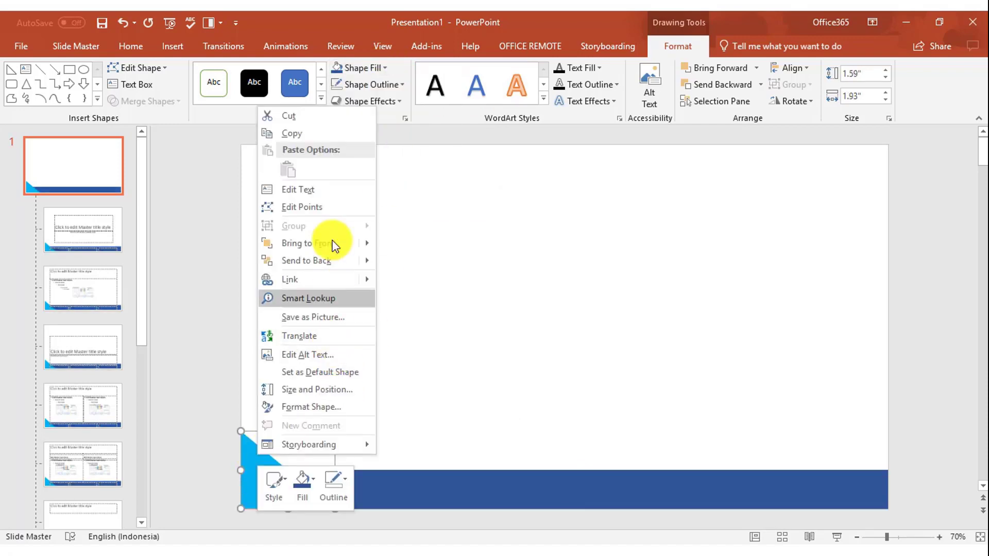
- Paste a copy of the triangle and flip it horizontally
click(333, 137)
right_click(195, 246)
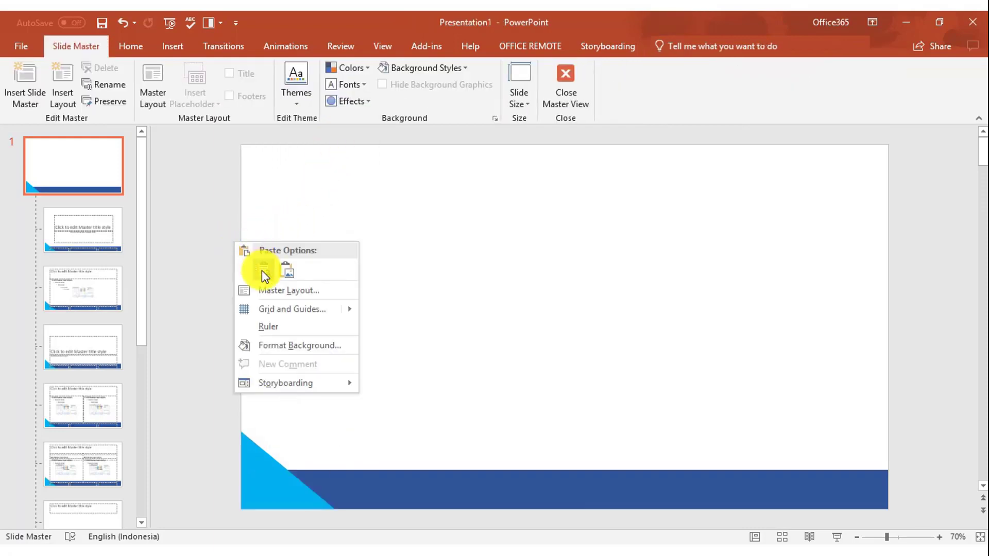
click(262, 271)
drag(272, 489, 631, 375)
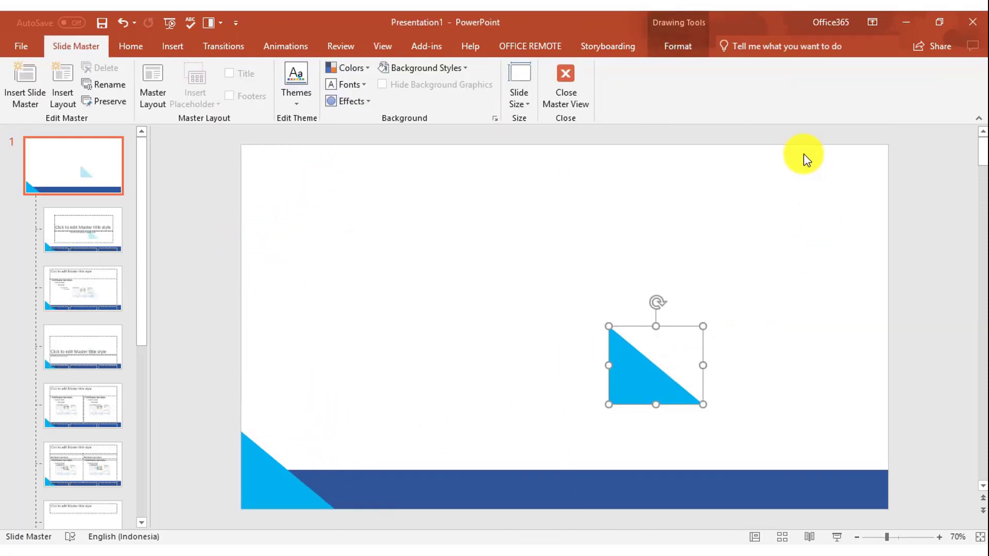
click(691, 50)
click(806, 102)
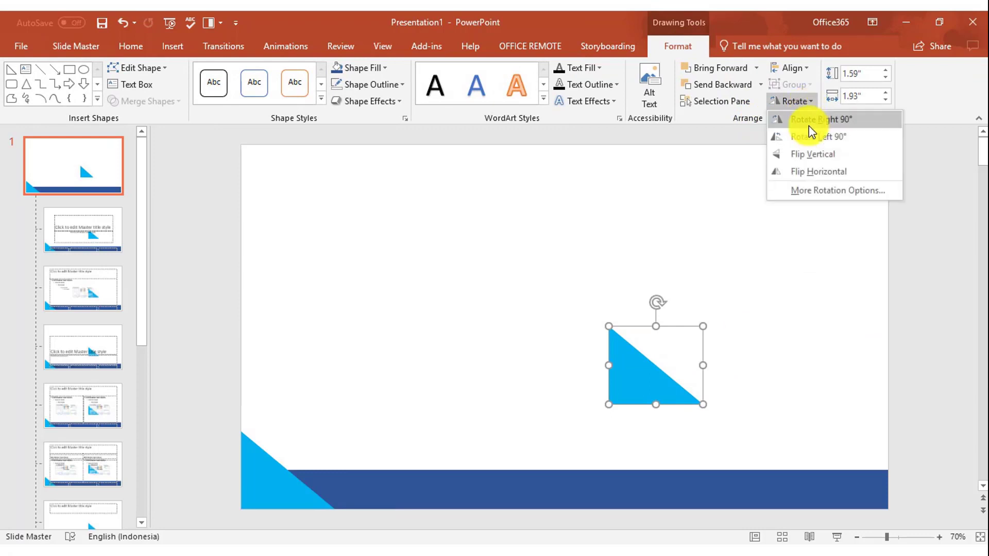
click(811, 170)
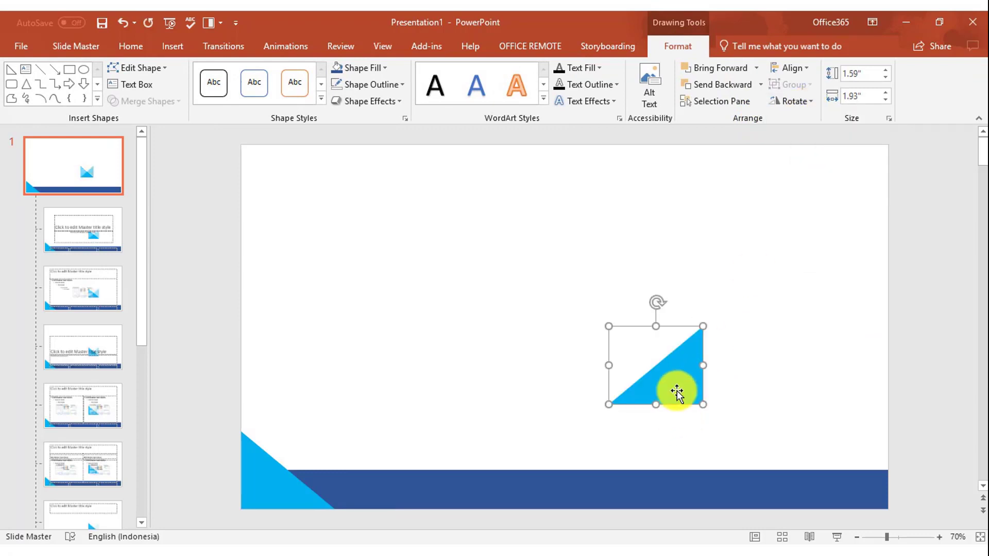
- Move the mirrored triangle to the bottom-right corner and send it to back behind the bar
mouse_move(675, 394)
mouse_down()
mouse_move(754, 395)
mouse_move(865, 477)
mouse_up()
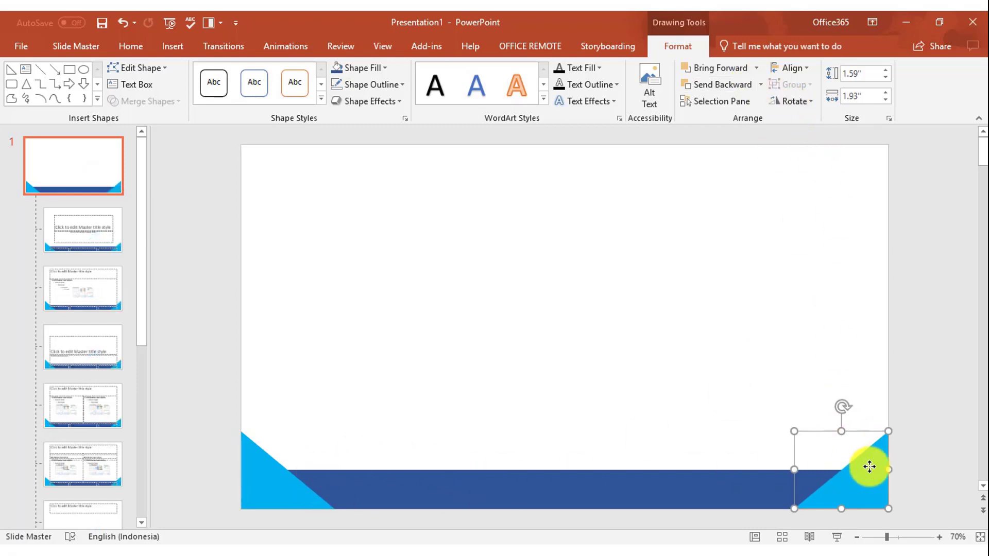
click(761, 85)
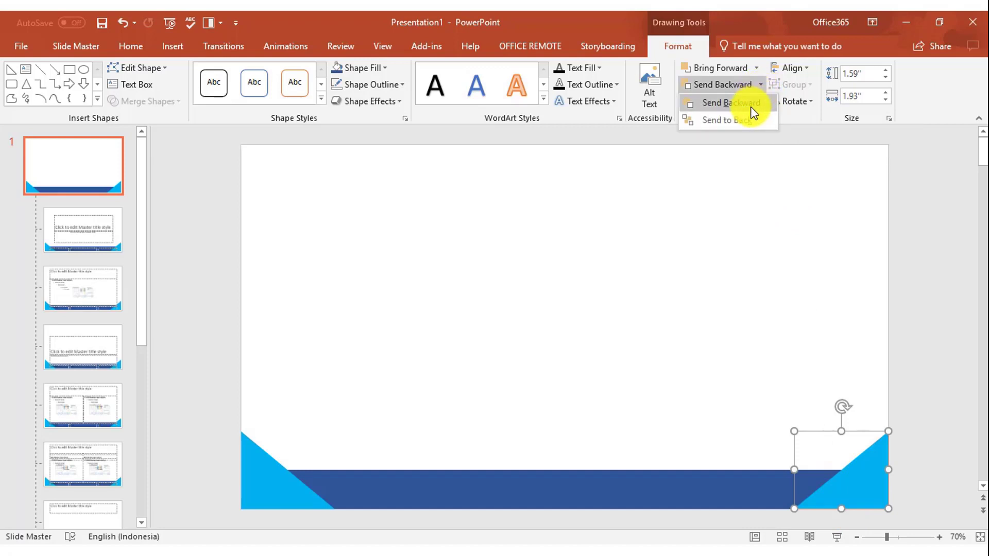
click(727, 120)
click(869, 446)
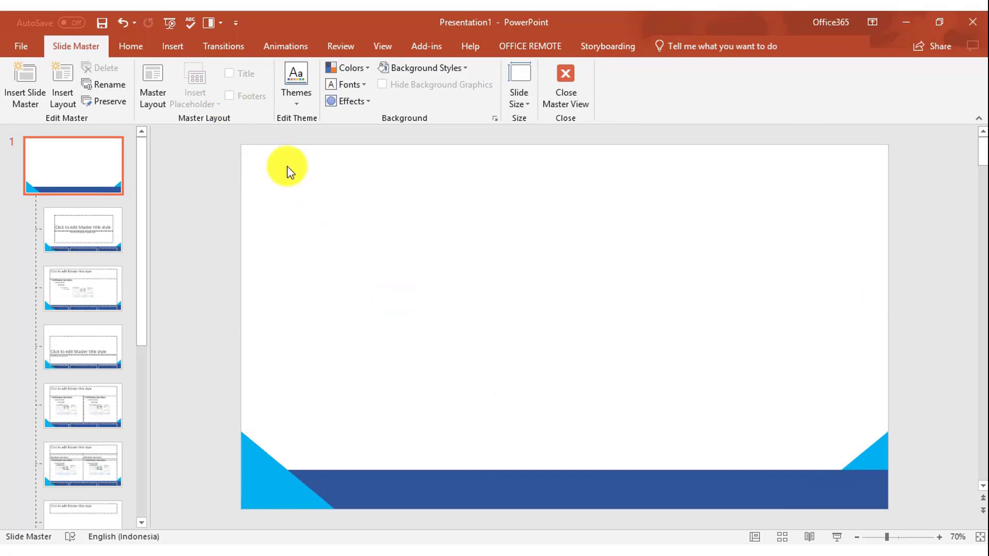
- Insert the RONA PRESENTASI logo picture and shrink it onto the blue band's right end
click(173, 45)
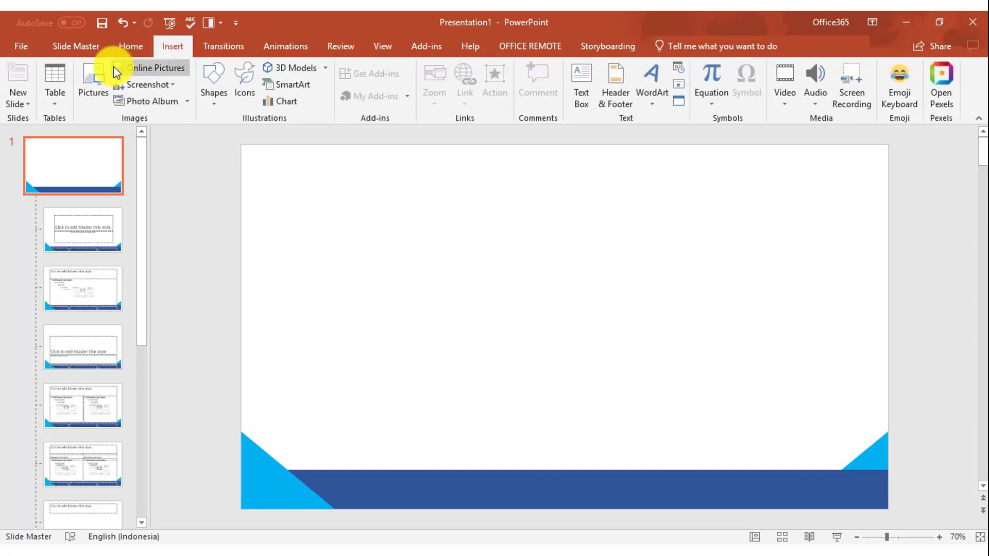
click(92, 87)
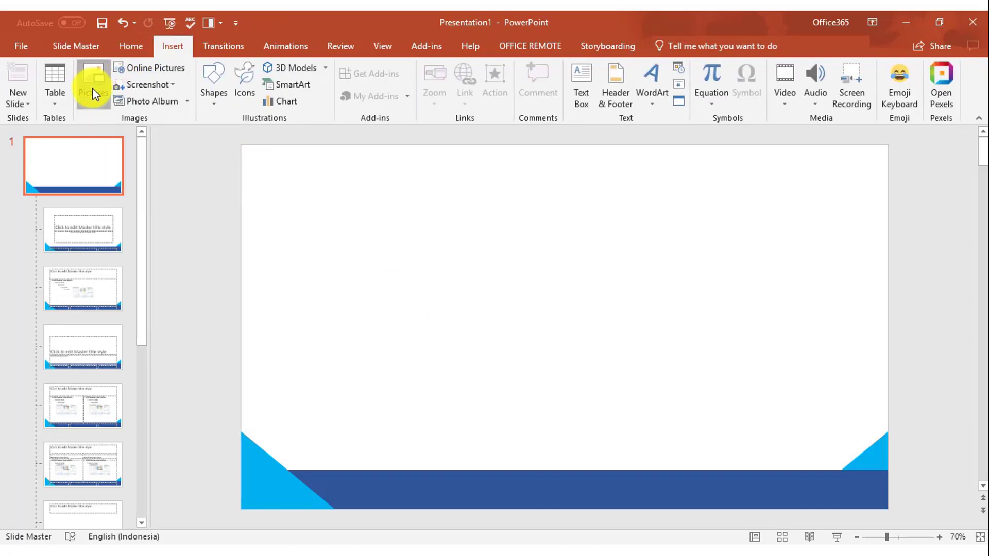
click(638, 360)
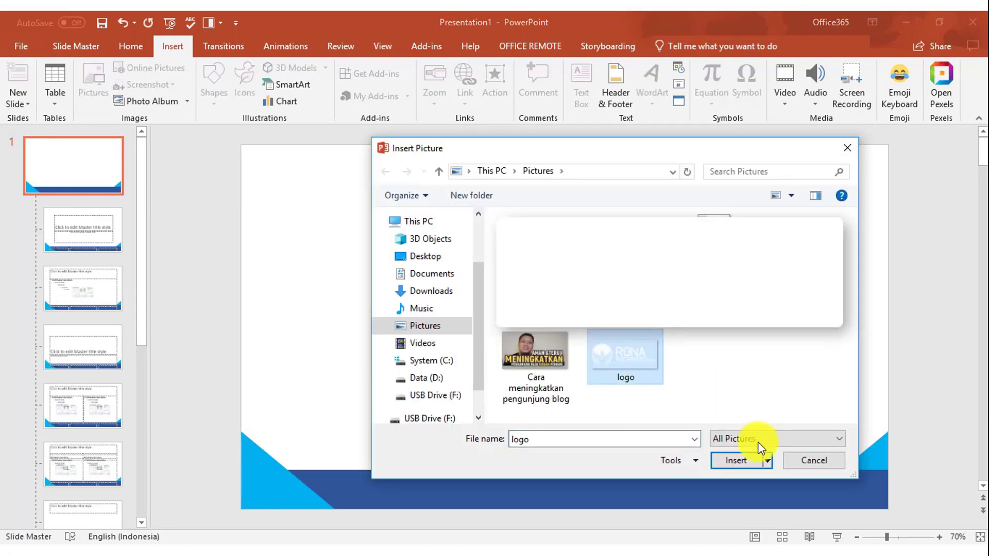
click(742, 460)
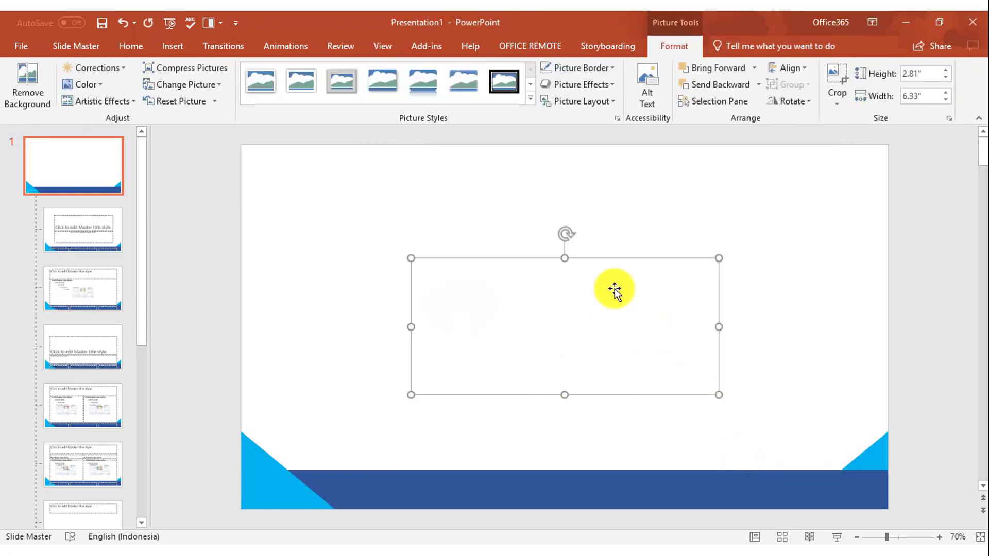
mouse_move(719, 258)
mouse_down()
mouse_move(562, 351)
mouse_move(565, 328)
mouse_move(747, 475)
mouse_move(774, 482)
mouse_move(756, 469)
mouse_up()
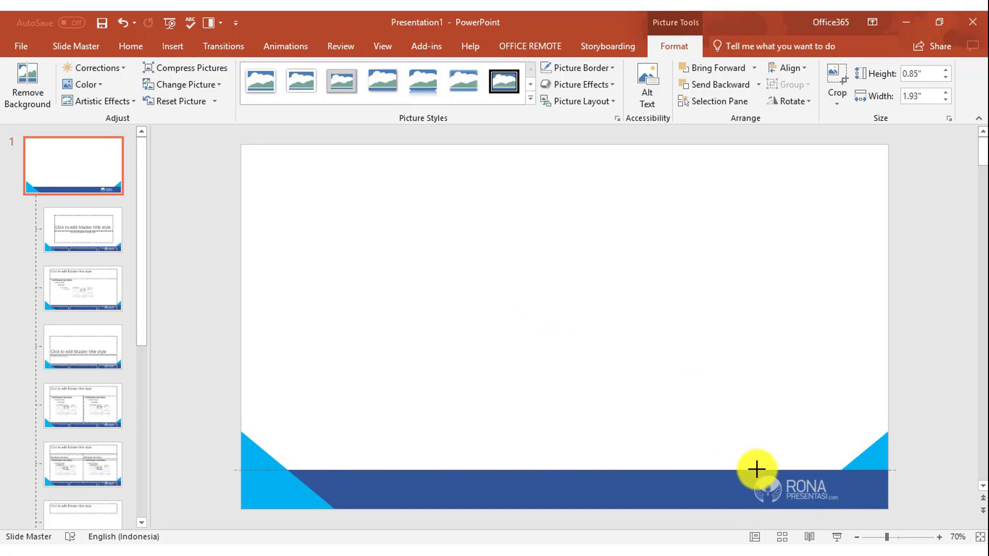
click(920, 469)
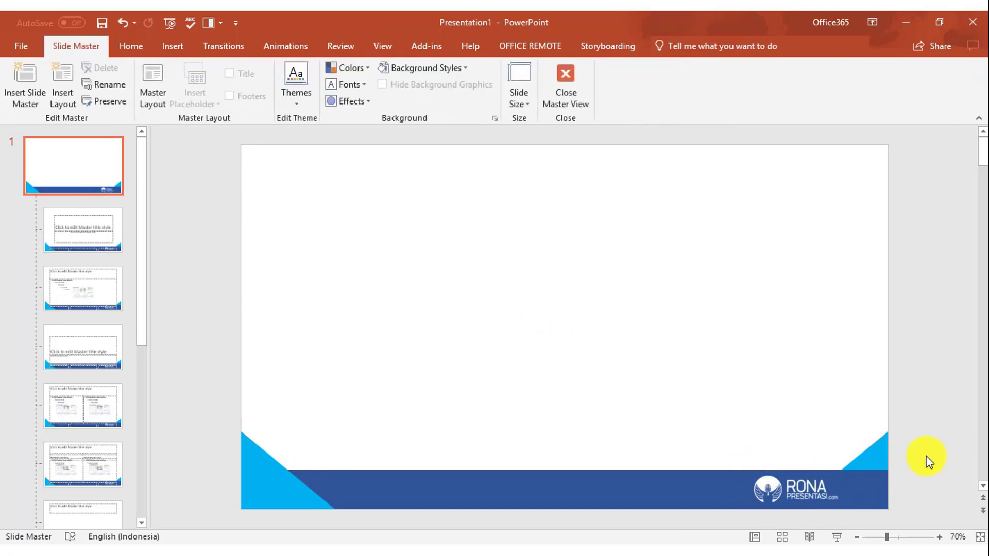
click(569, 470)
drag(568, 469, 570, 472)
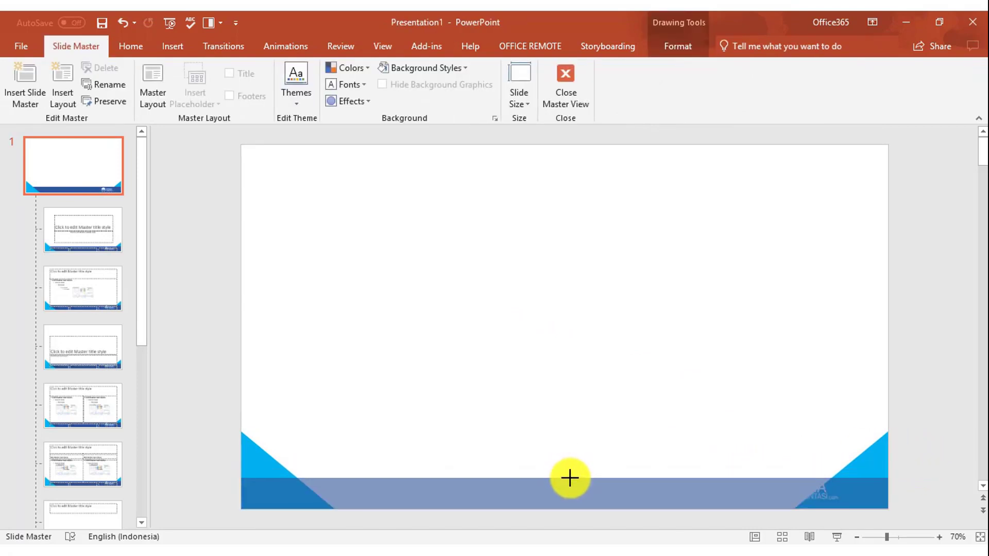
click(367, 348)
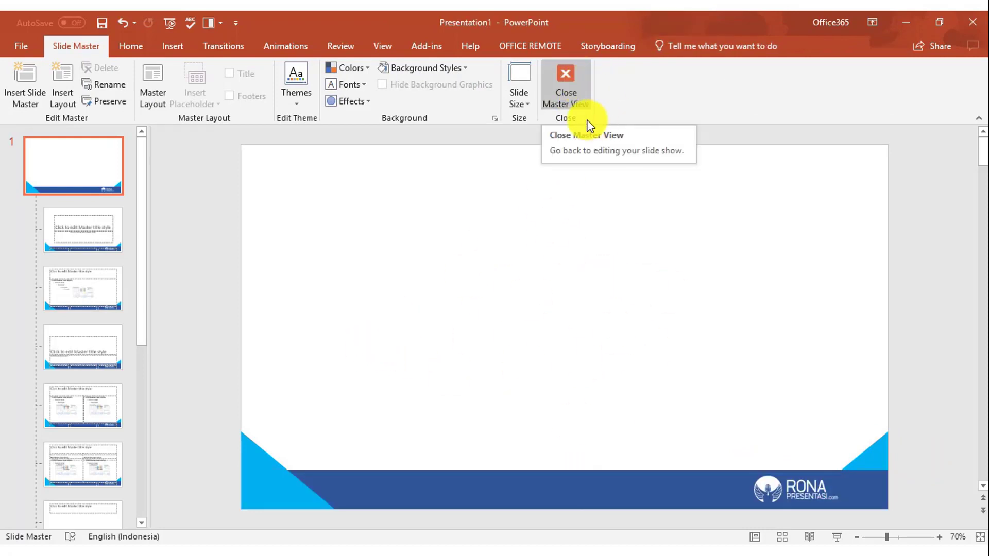
- Close Master View, add new slides to make five, and return to slide 1
click(570, 89)
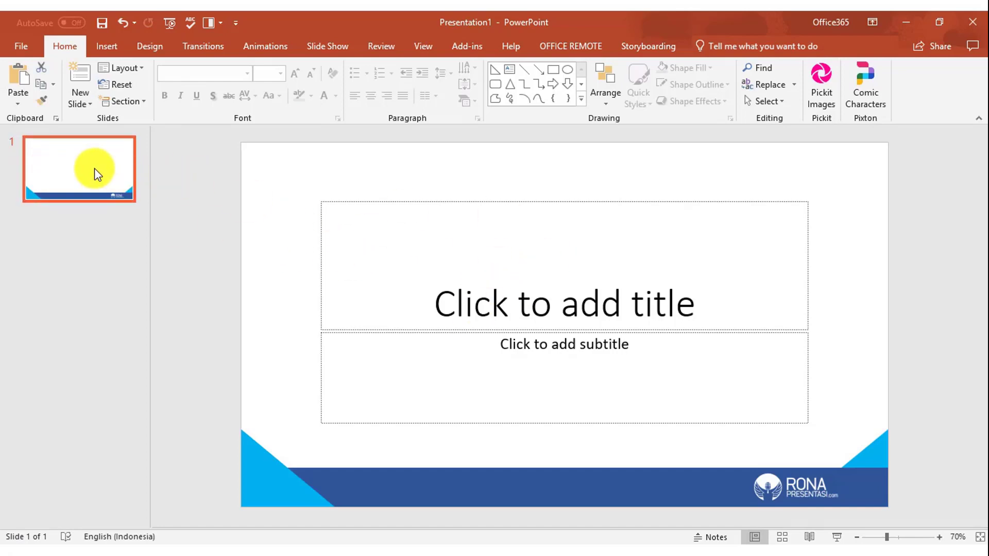
key(Return)
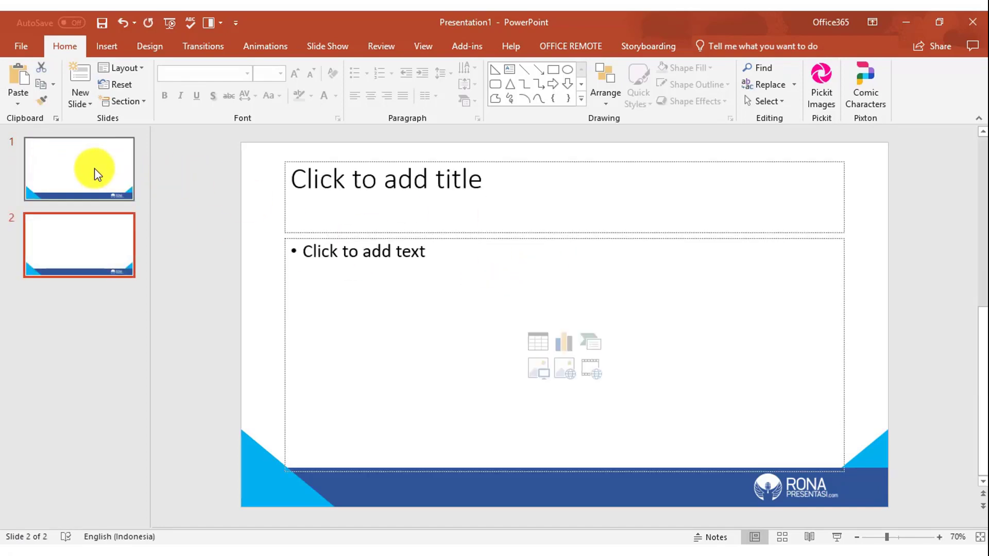
key(Return)
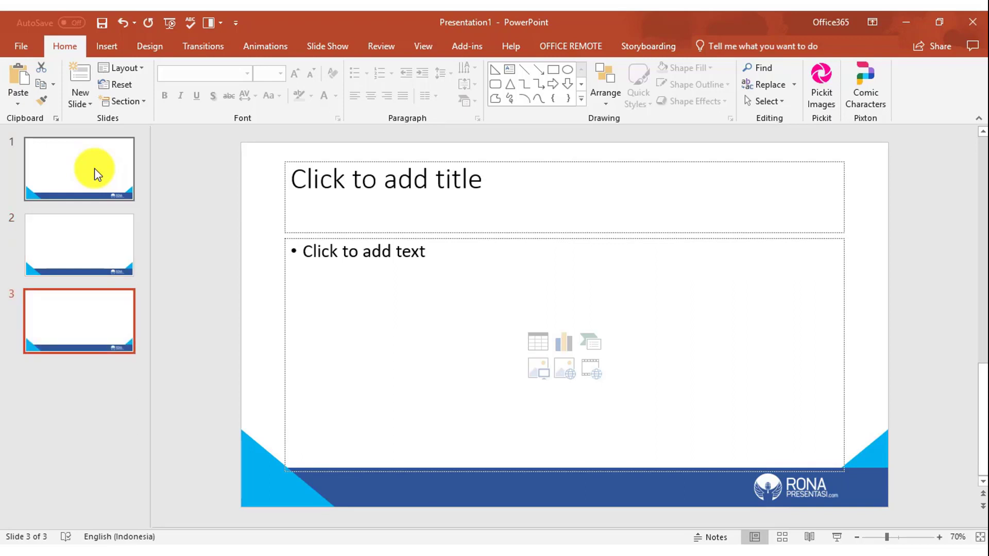
key(Return)
key(Return)
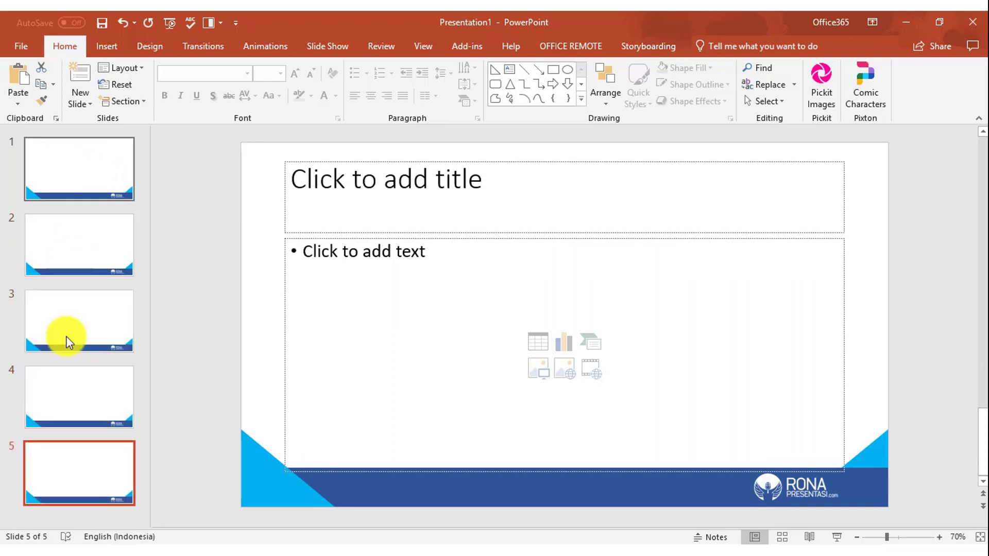
click(98, 178)
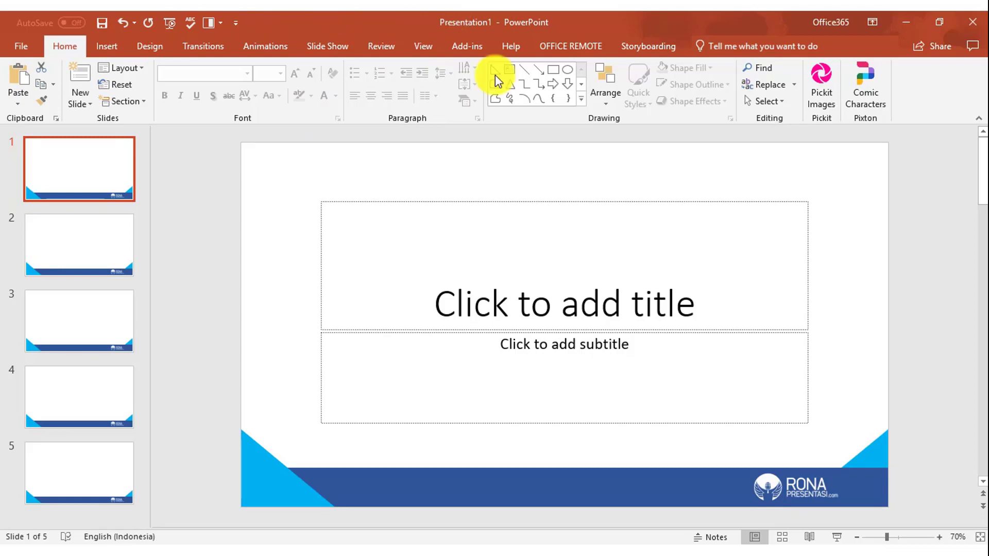
- Reopen Slide Master and remove the Title Slide layout's title, subtitle, date, footer and number placeholders
click(424, 48)
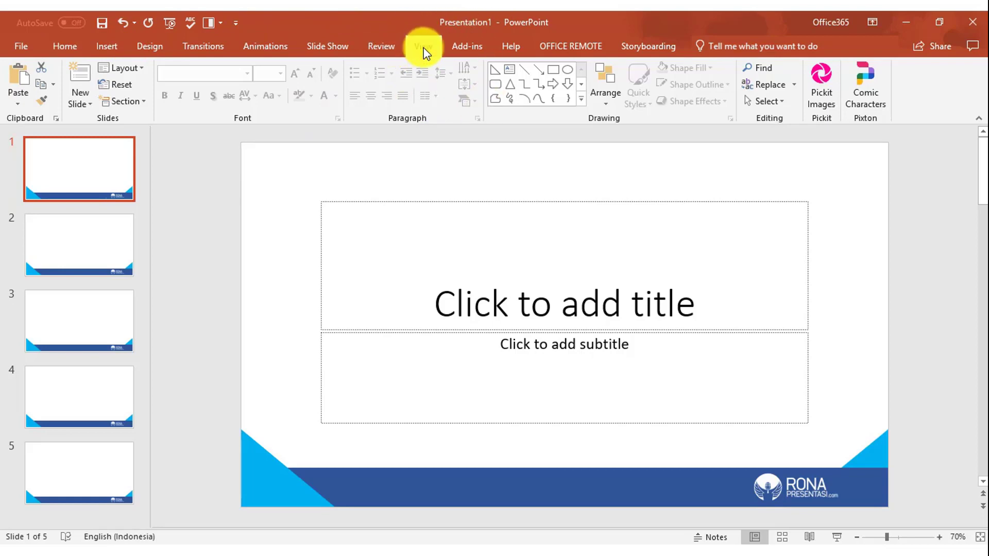
click(170, 96)
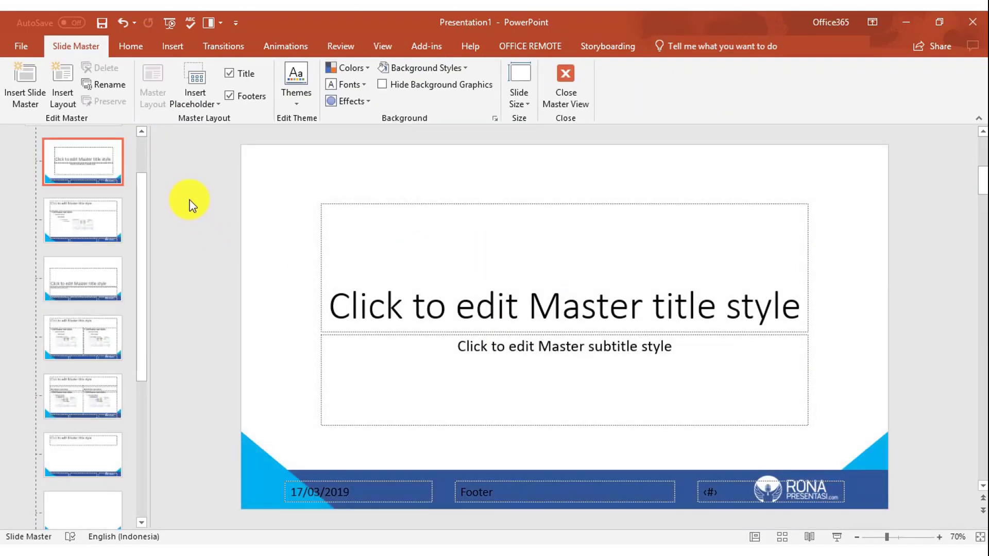
scroll(143, 203, down, 2)
scroll(137, 168, up, 2)
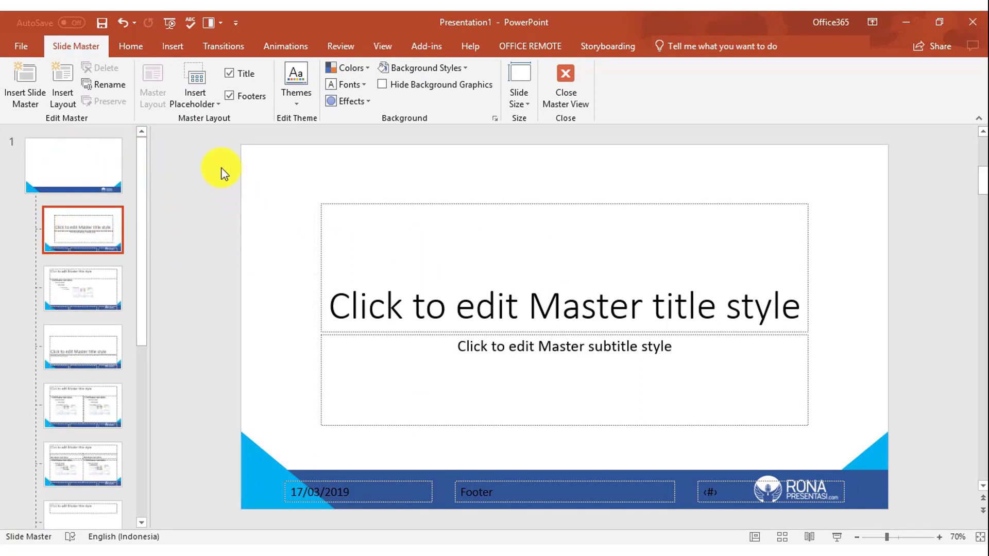
drag(221, 168, 930, 445)
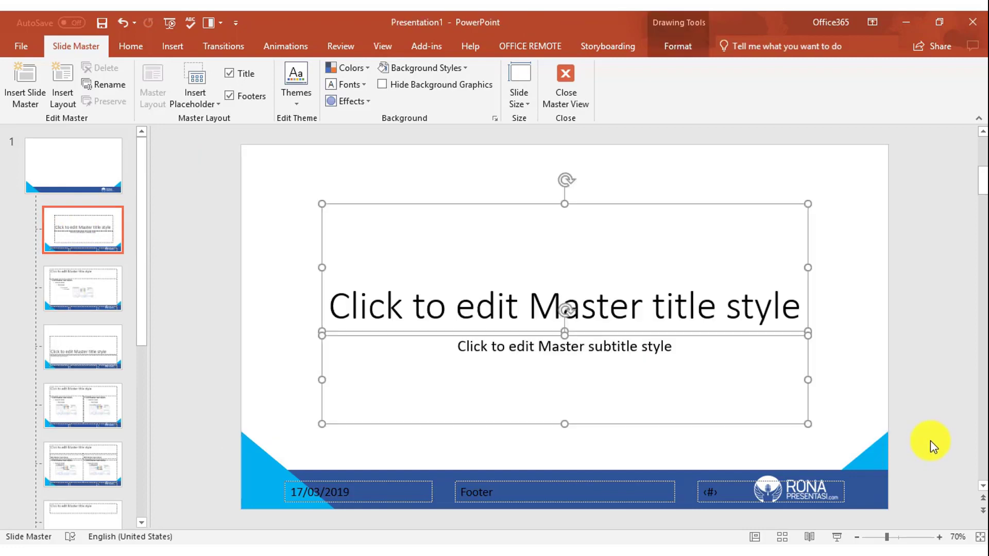
key(Delete)
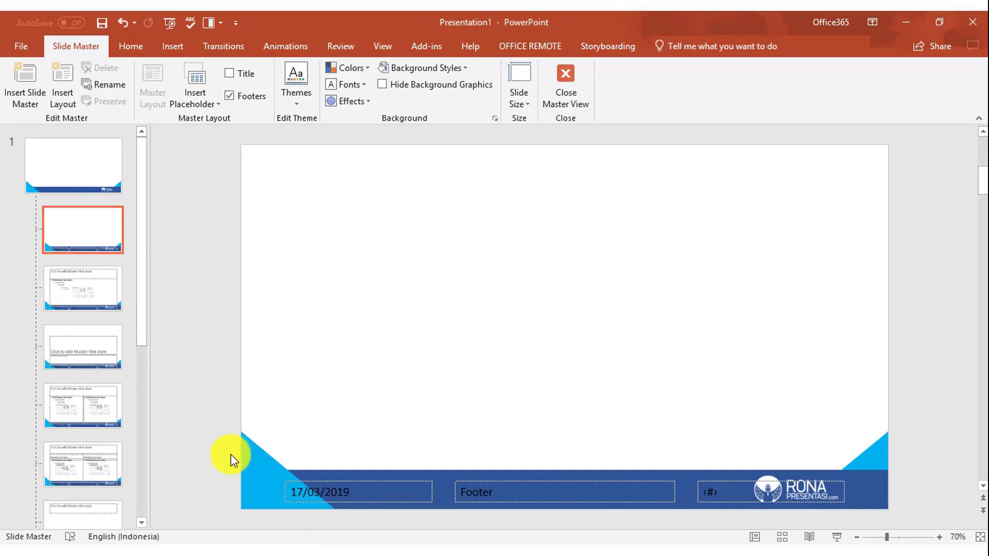
drag(230, 455, 925, 541)
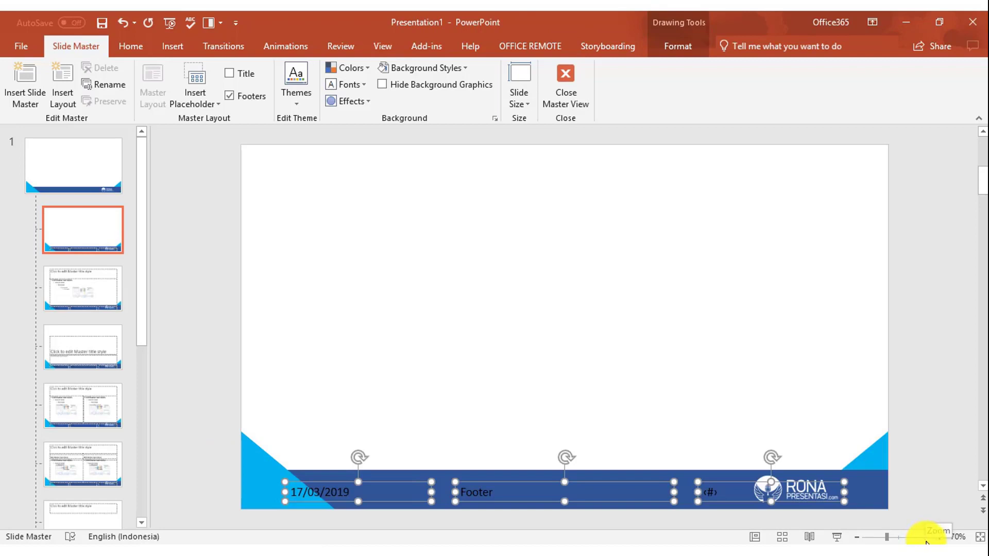
key(Delete)
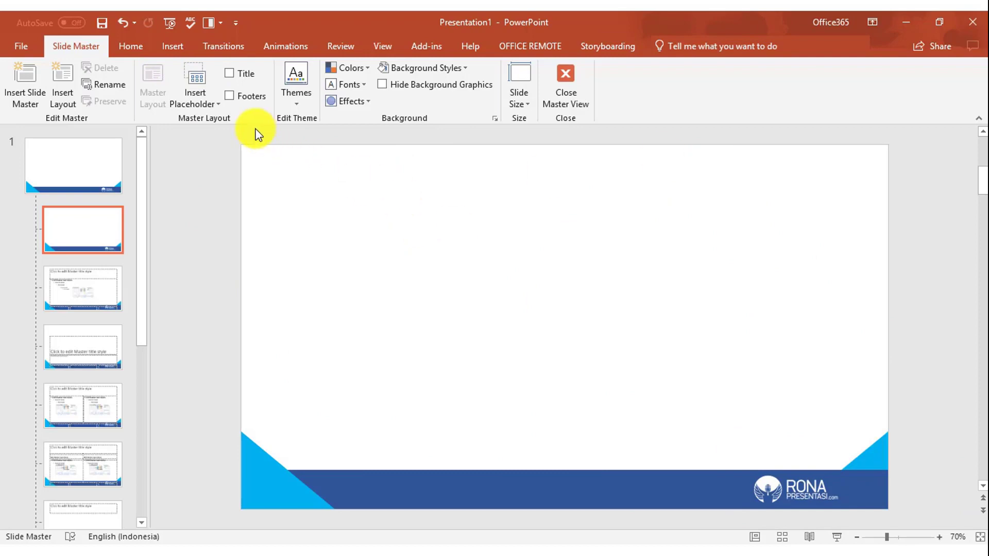
- Add a picture placeholder spanning the top of the Title Slide layout
click(213, 106)
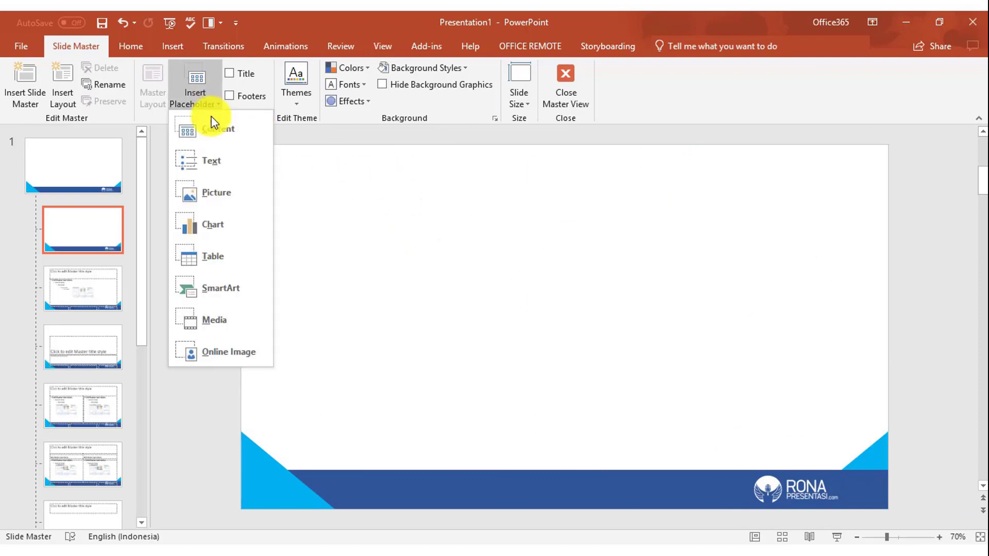
click(236, 192)
mouse_move(241, 177)
mouse_down()
mouse_move(447, 373)
mouse_move(886, 373)
mouse_up()
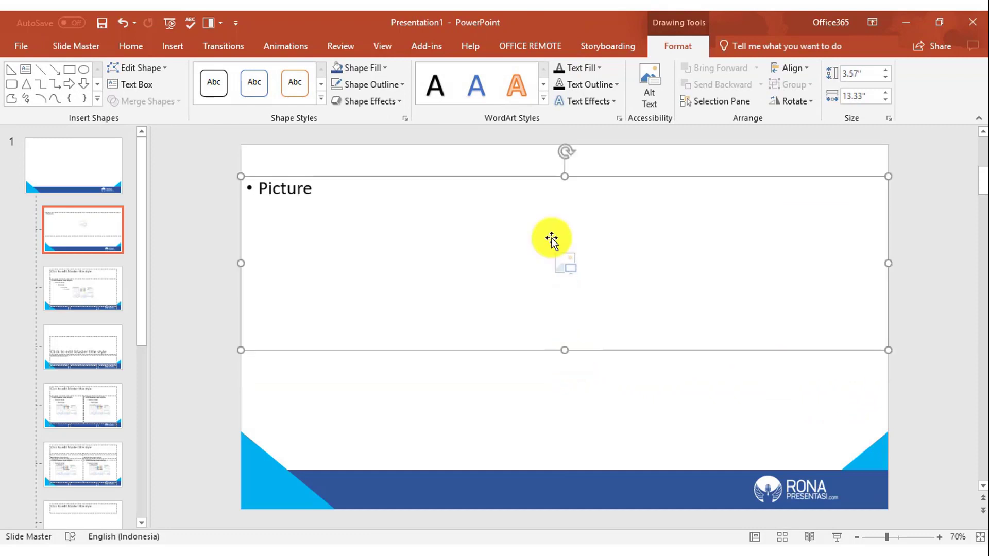
drag(565, 177, 563, 149)
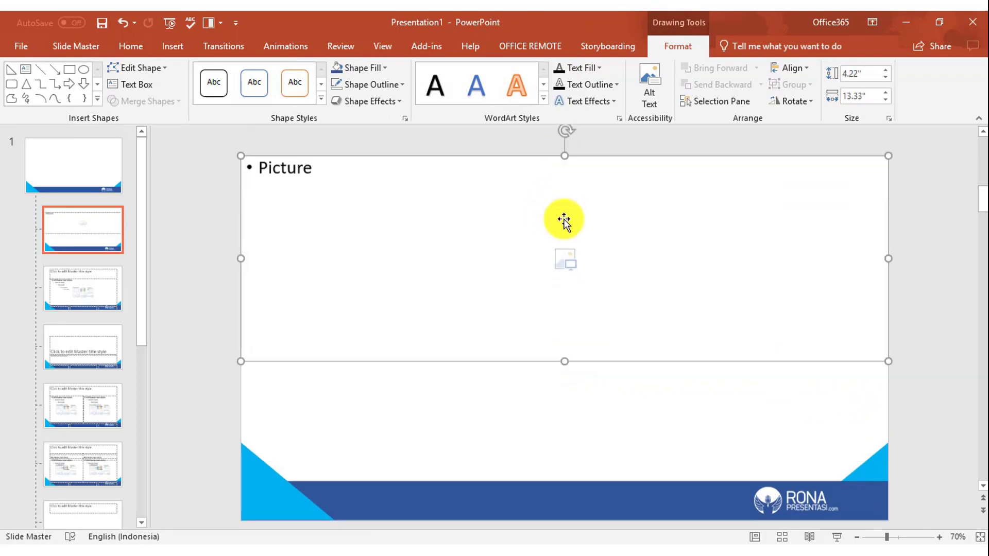
drag(564, 363, 567, 359)
key(Escape)
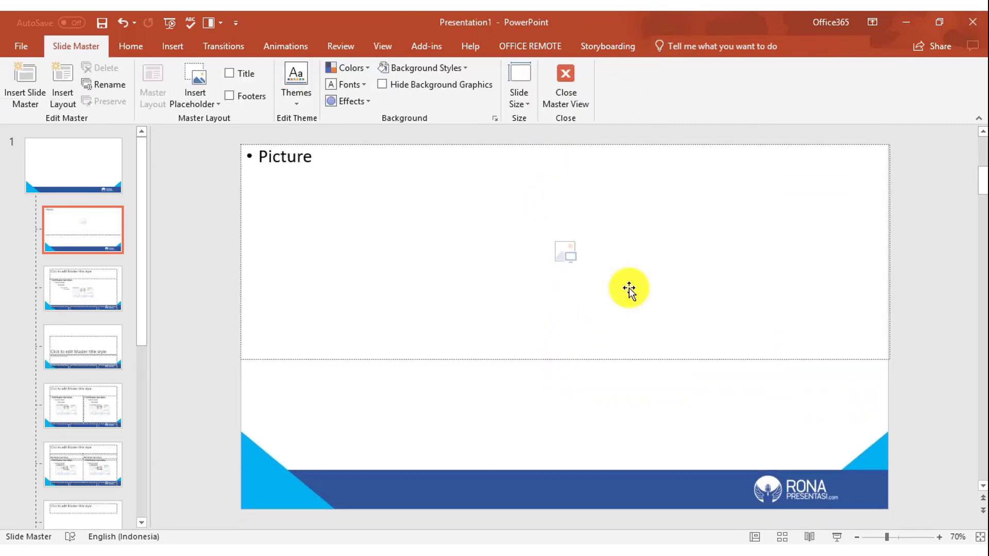
- Add a centred title placeholder positioned below the picture area
click(229, 74)
click(638, 164)
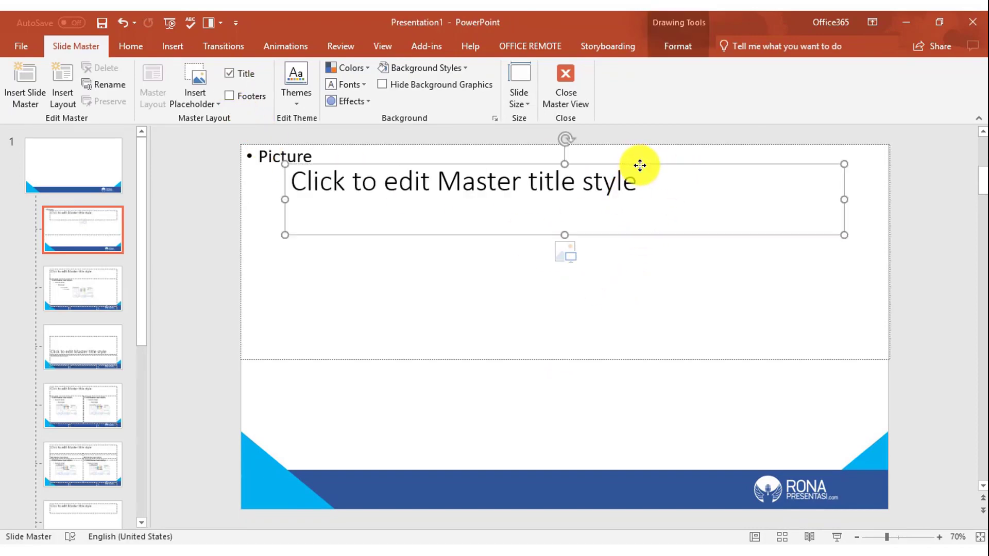
click(131, 46)
click(415, 93)
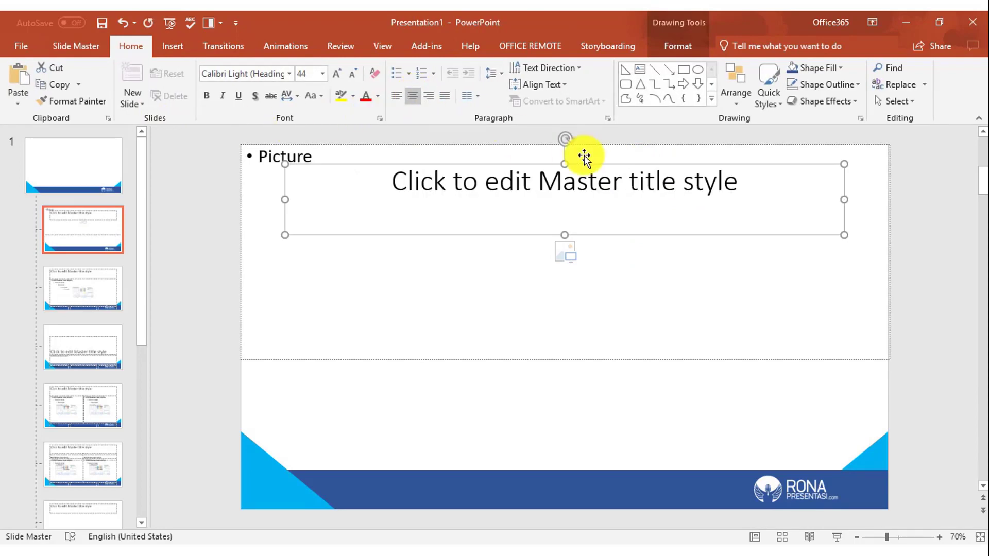
drag(594, 164, 590, 362)
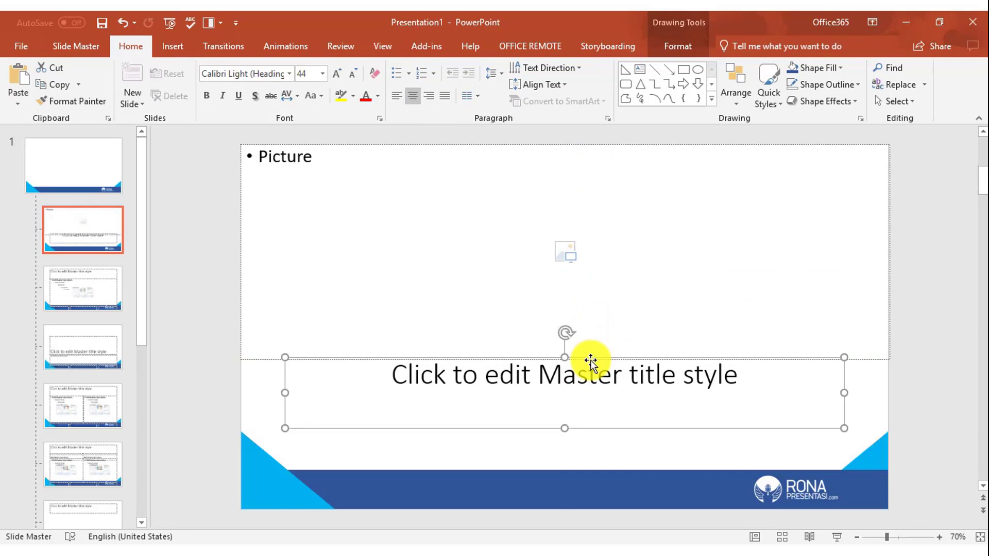
key(Down)
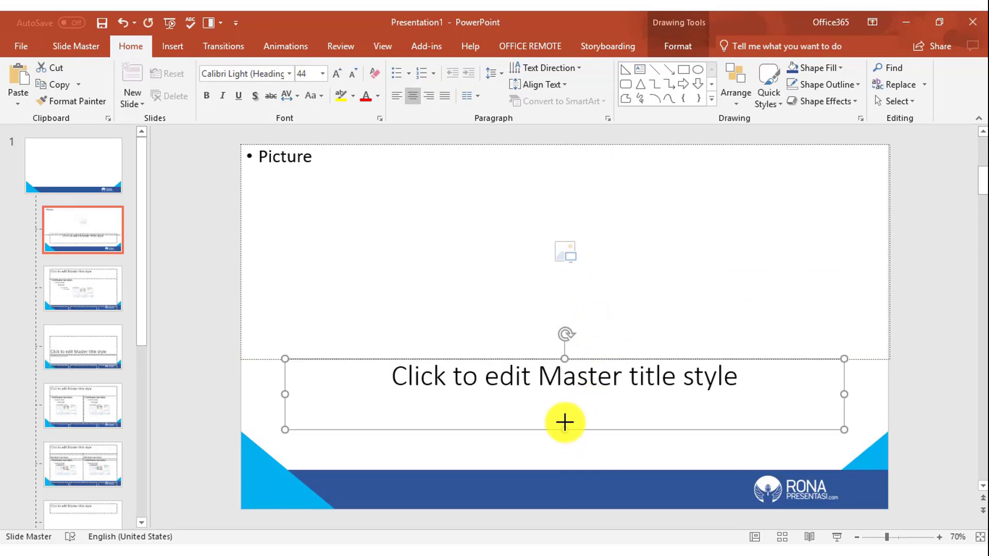
drag(565, 430, 565, 447)
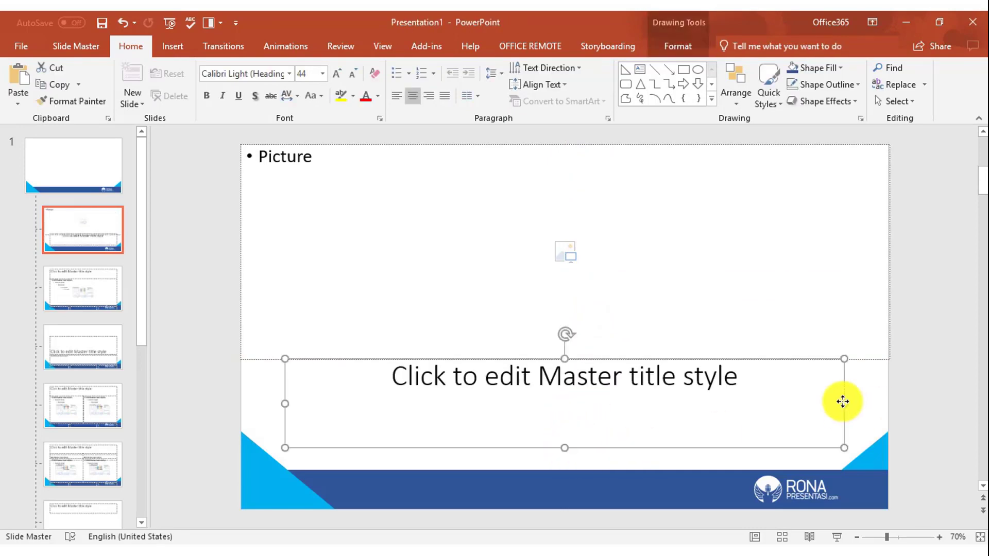
- Replace the title text with 'Ganti judul presentasi anda di sini' and apply Capitalize Each Word
click(736, 376)
key(BackSpace)
key(BackSpace)
key(BackSpace)
key(BackSpace)
key(BackSpace)
key(BackSpace)
key(BackSpace)
key(BackSpace)
key(BackSpace)
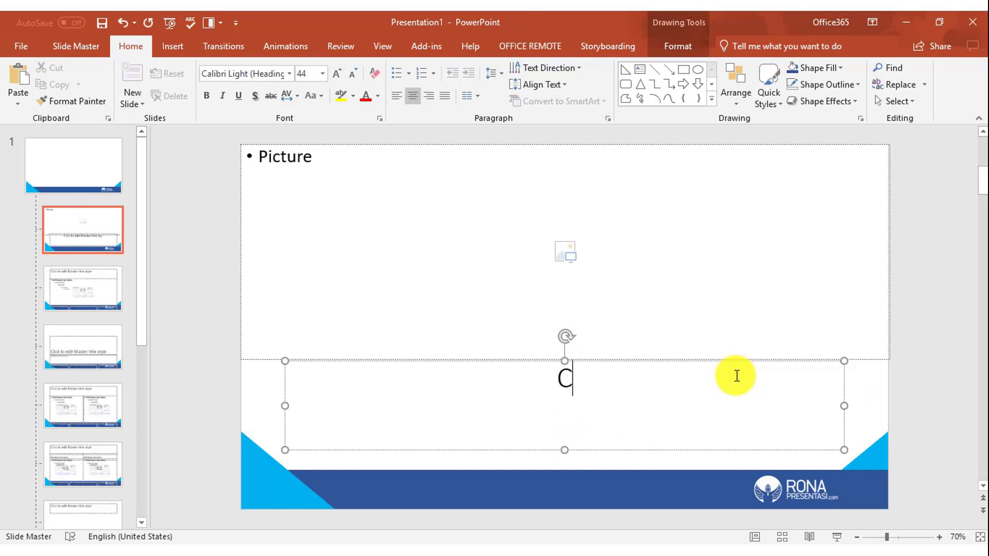
key(BackSpace)
text(Ganti judul presentasi anda di sini)
key(ctrl+a)
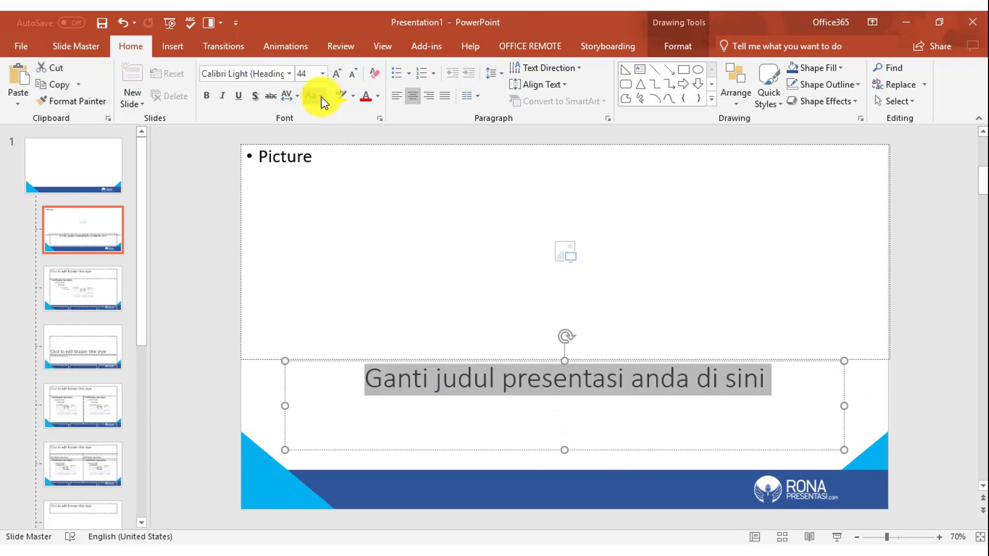
click(322, 100)
click(348, 164)
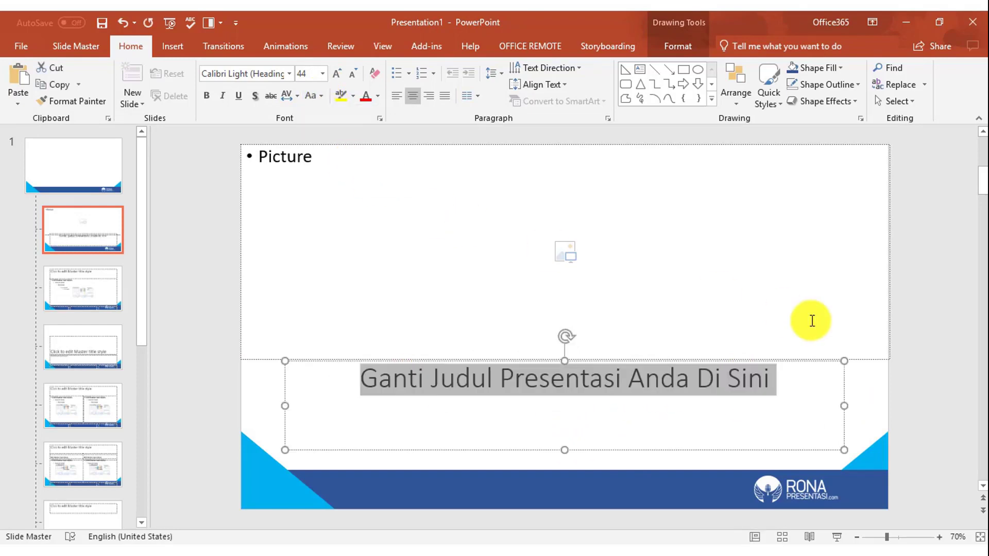
click(915, 319)
- Delete all placeholders on the Title and Content layout
click(85, 229)
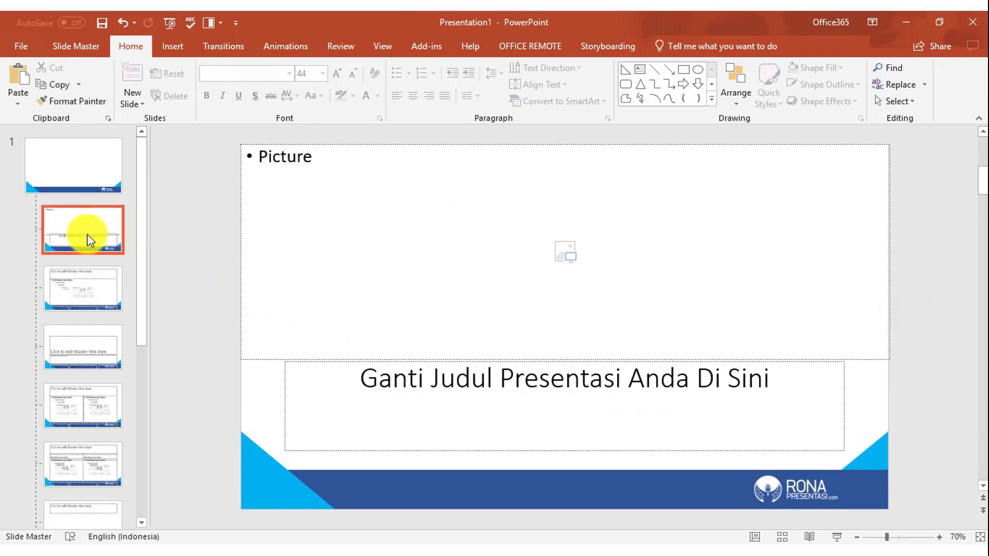
click(101, 283)
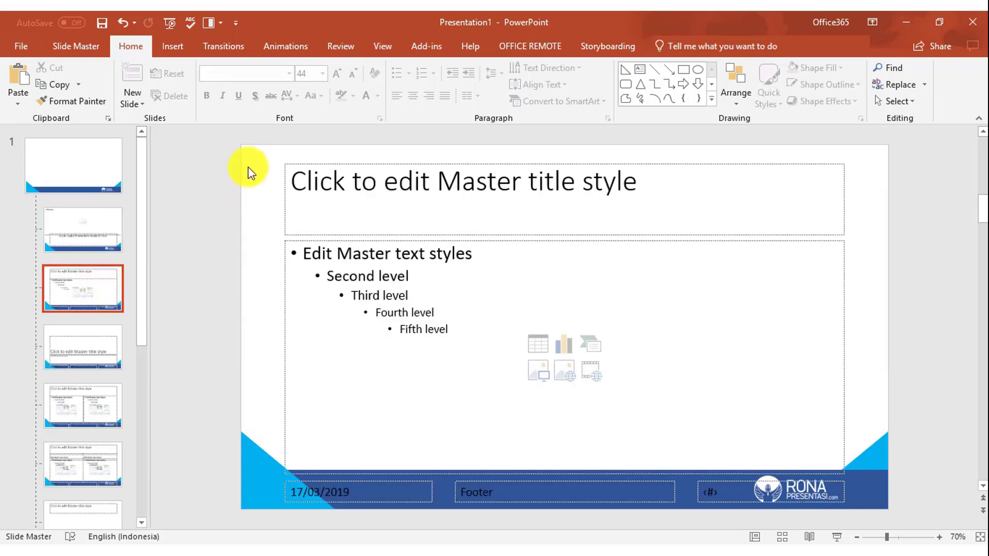
drag(220, 135, 944, 512)
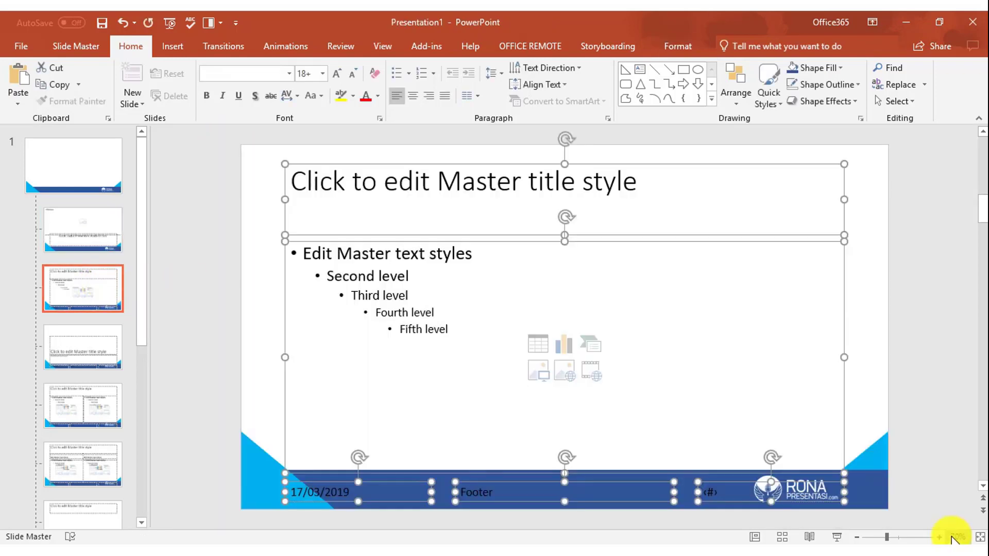
key(Delete)
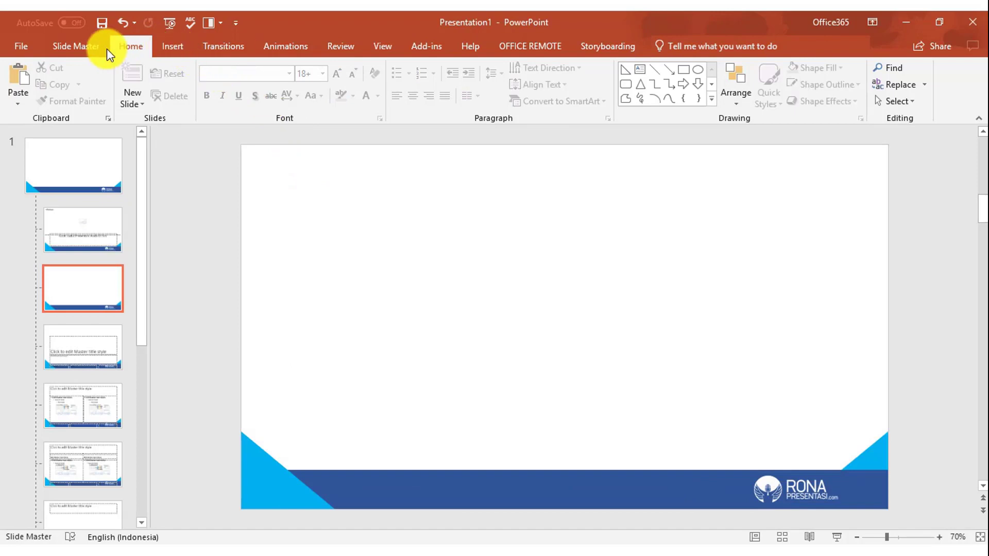
- Draw a picture placeholder at the layout's upper left, then delete it again
click(78, 46)
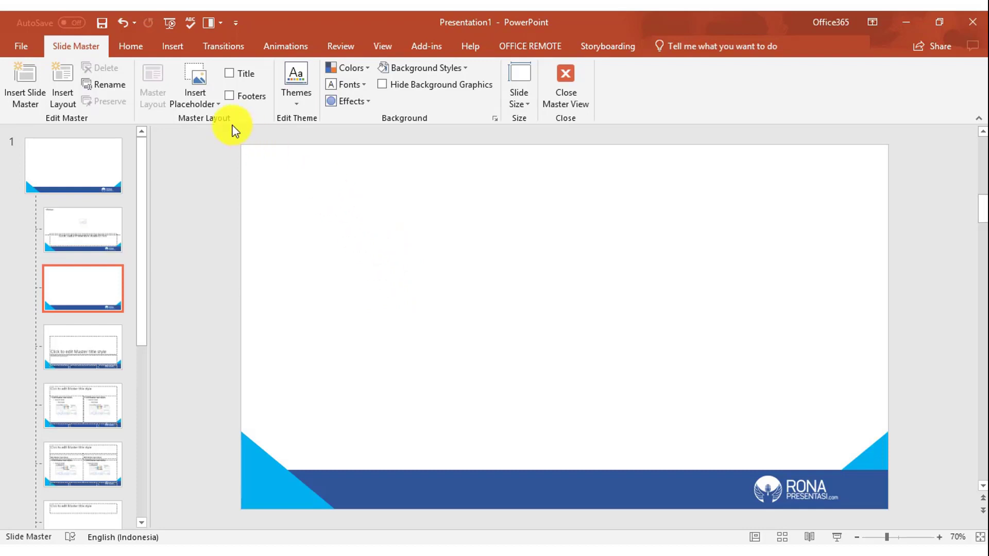
click(211, 103)
click(220, 190)
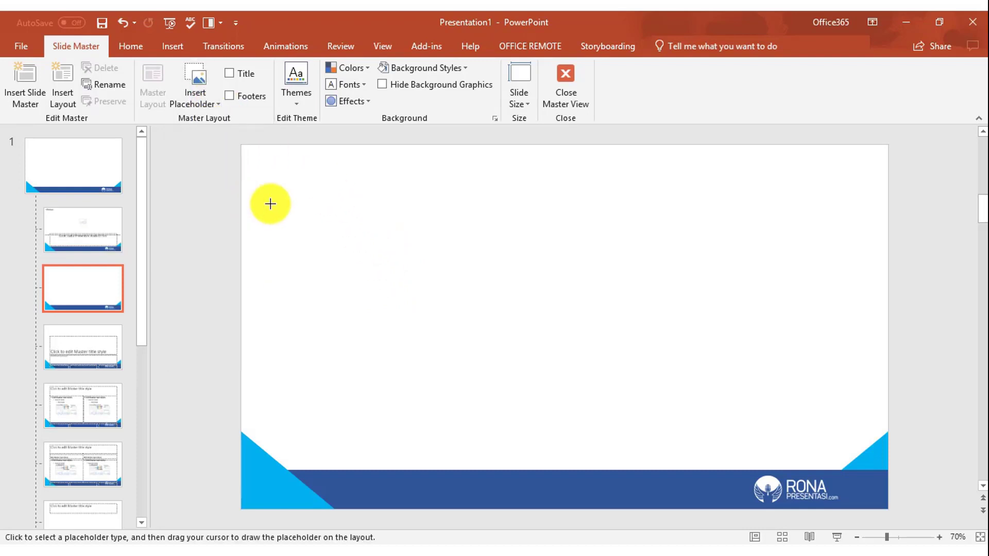
mouse_move(272, 203)
mouse_down()
mouse_move(450, 407)
mouse_move(530, 426)
mouse_up()
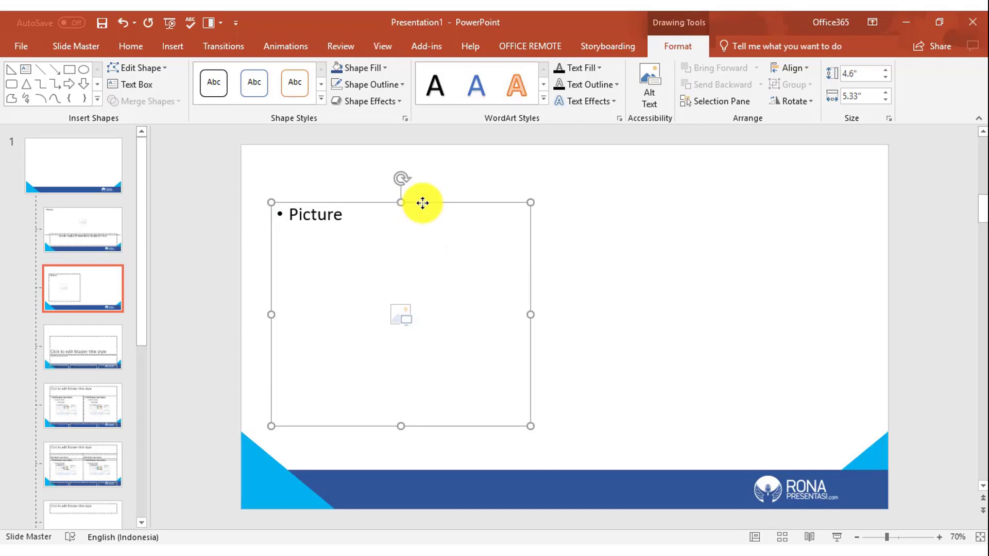
click(227, 229)
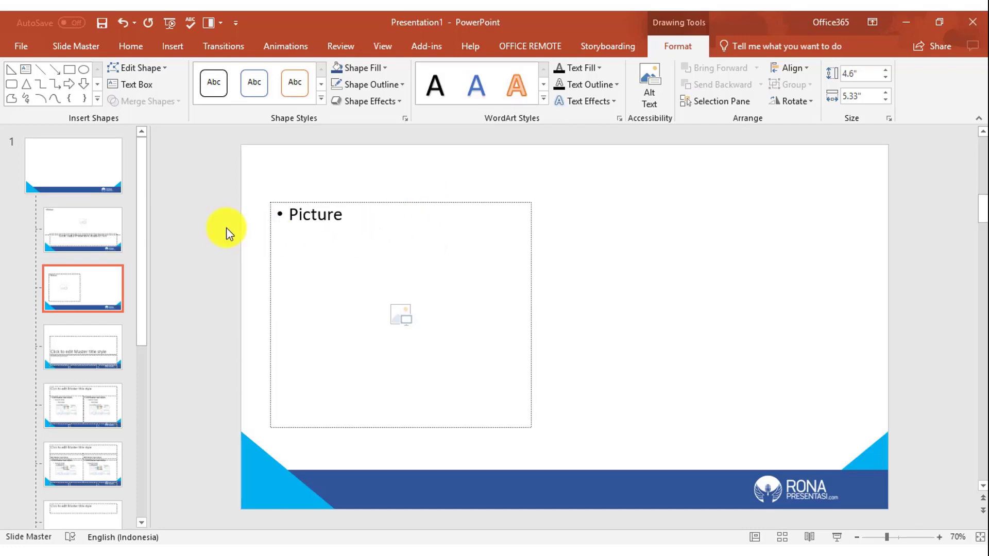
click(269, 221)
key(Delete)
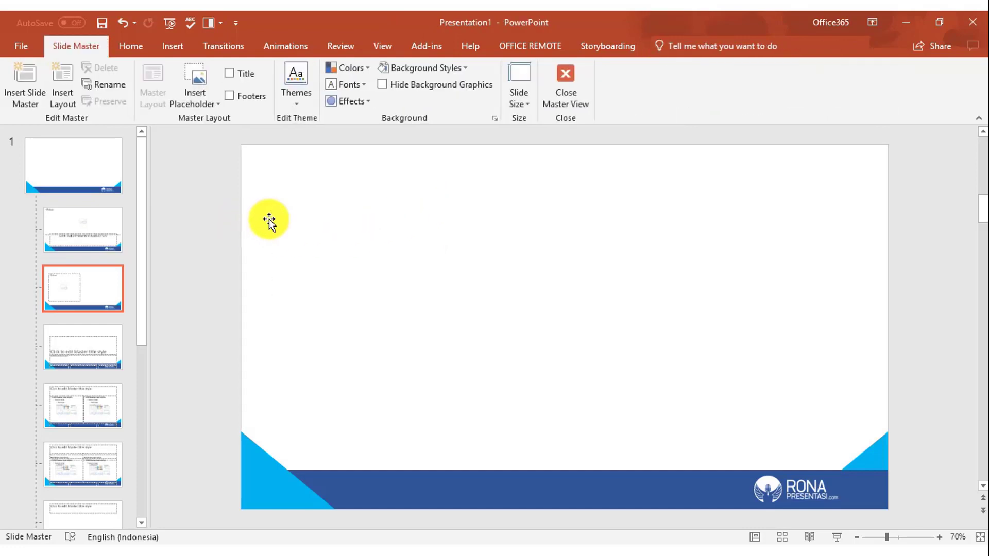
- Draw a 4.72" circle in the layout's left half and remove its outline
click(166, 46)
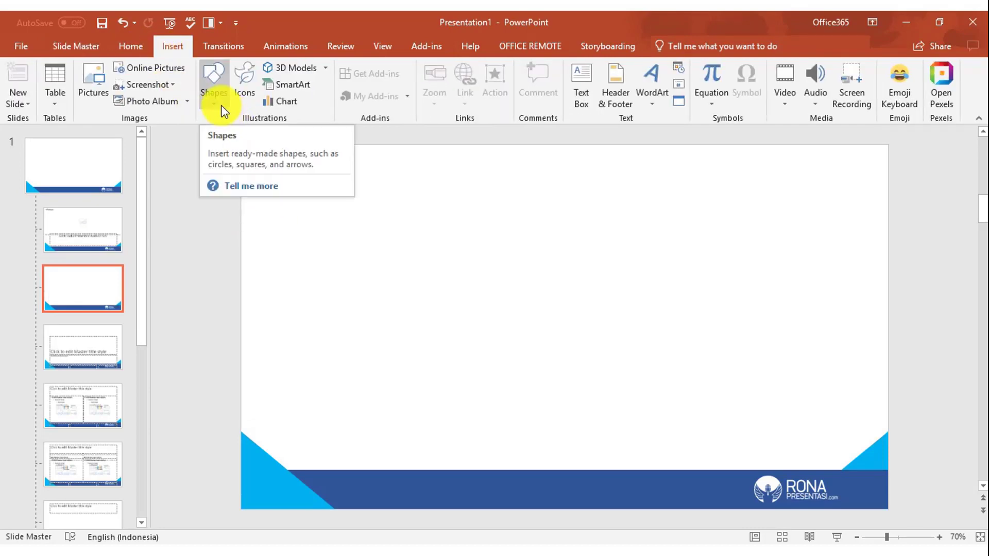
click(221, 105)
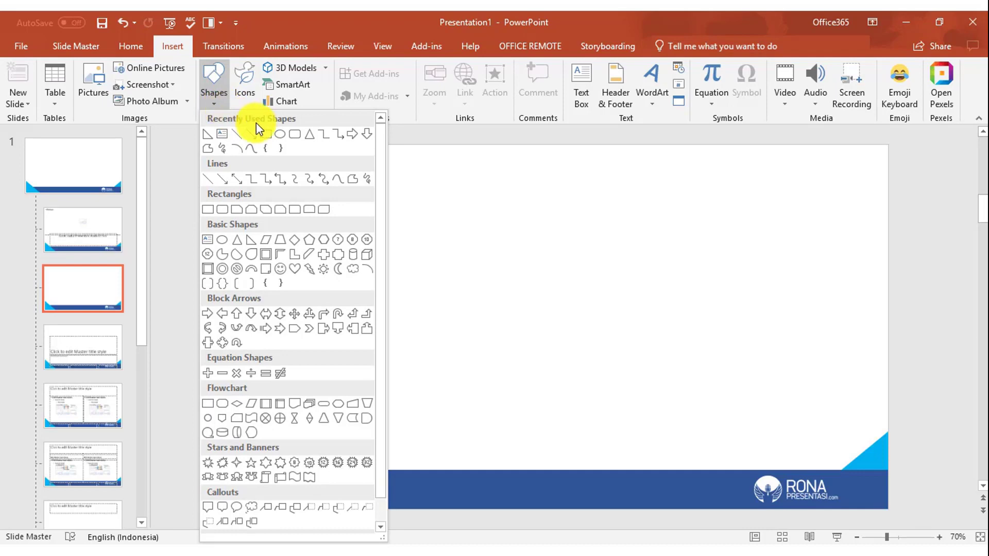
click(280, 135)
click(338, 232)
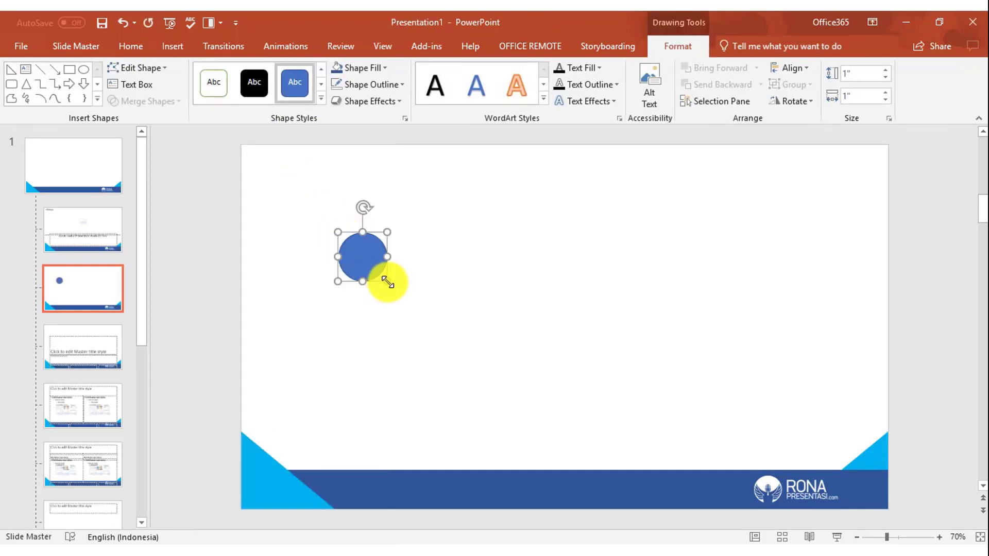
drag(385, 283, 566, 459)
drag(493, 376, 468, 349)
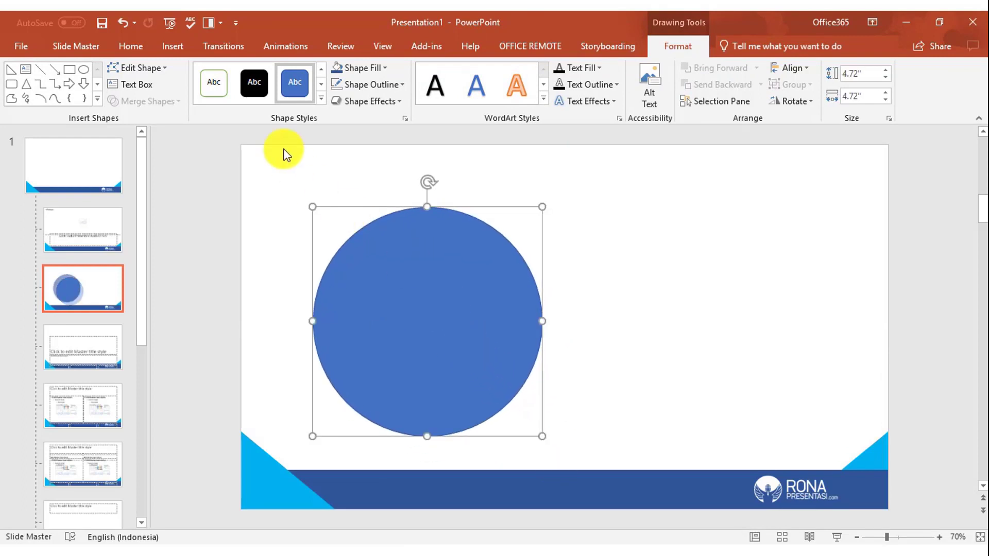
click(393, 85)
click(387, 214)
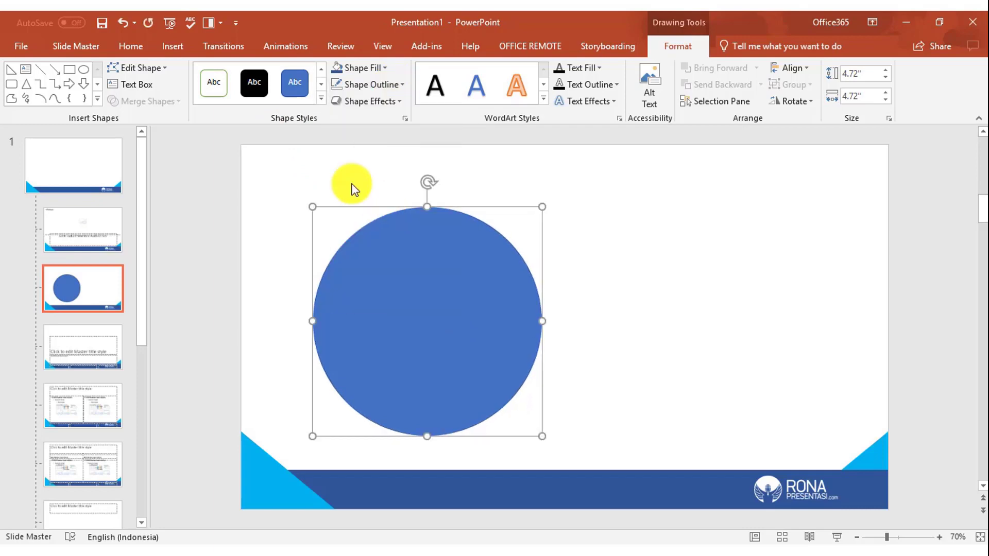
- Draw a picture placeholder covering the circle and send it to the back
click(91, 43)
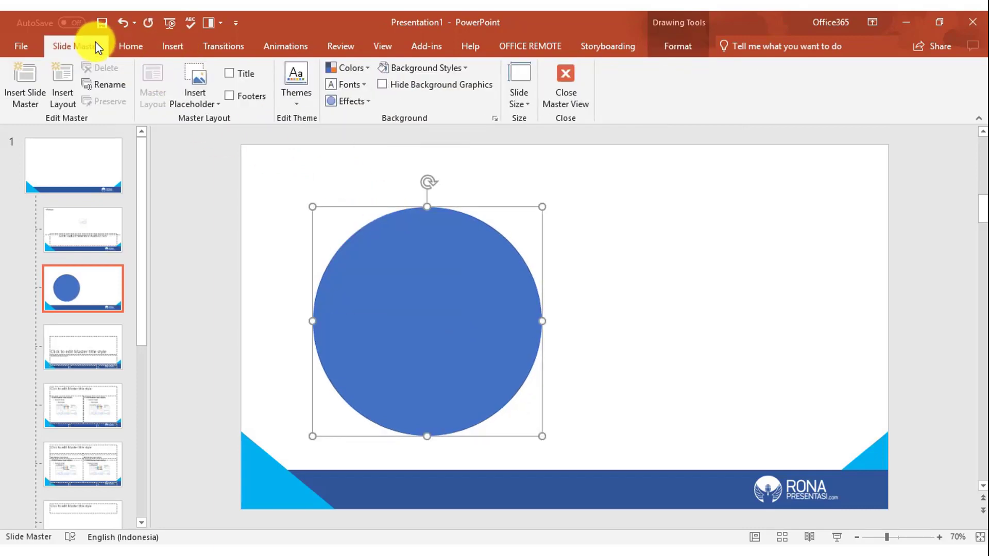
click(203, 101)
click(224, 192)
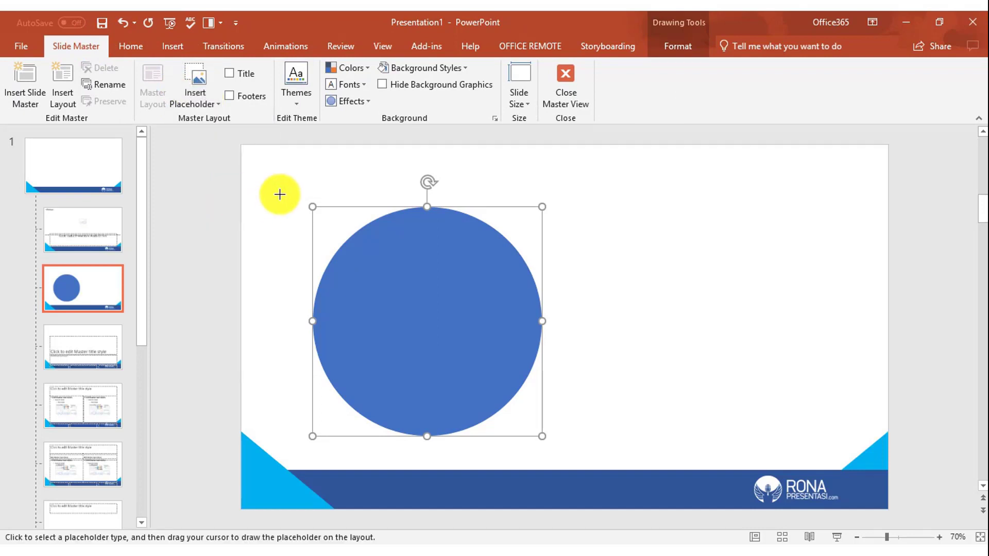
mouse_move(260, 178)
mouse_down()
mouse_move(421, 430)
mouse_move(602, 466)
mouse_up()
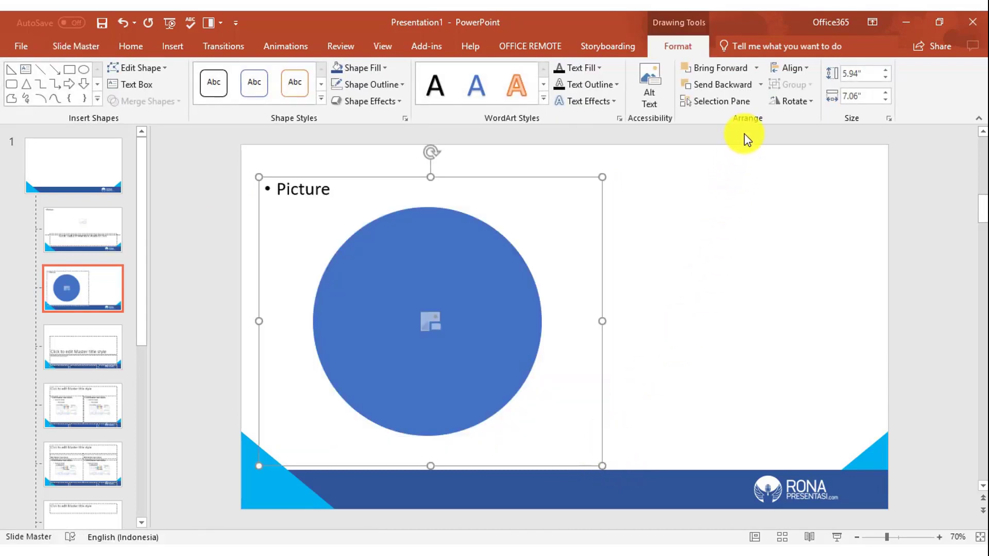
click(762, 85)
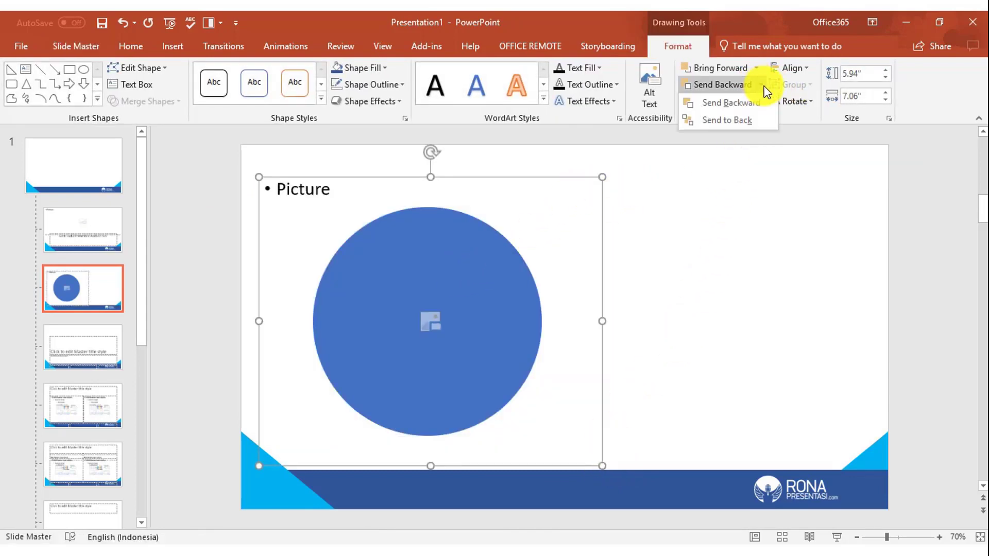
click(742, 120)
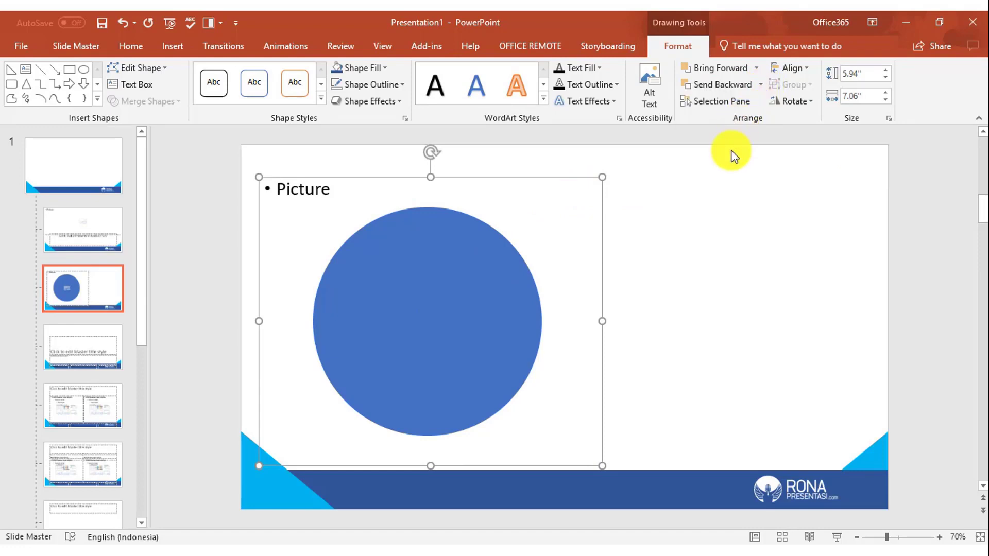
- Intersect the picture placeholder with the circle to make it circular
click(728, 192)
click(592, 183)
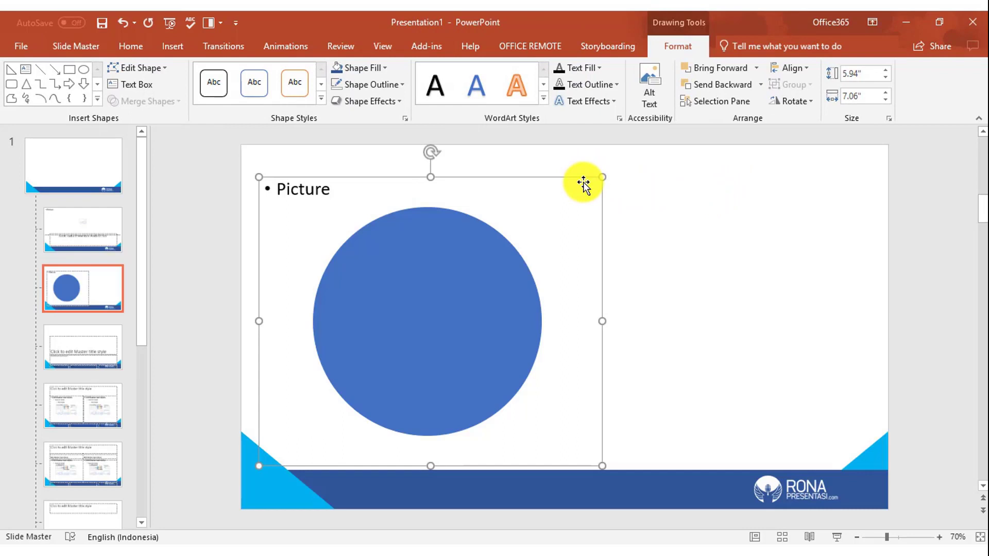
shift+click(454, 267)
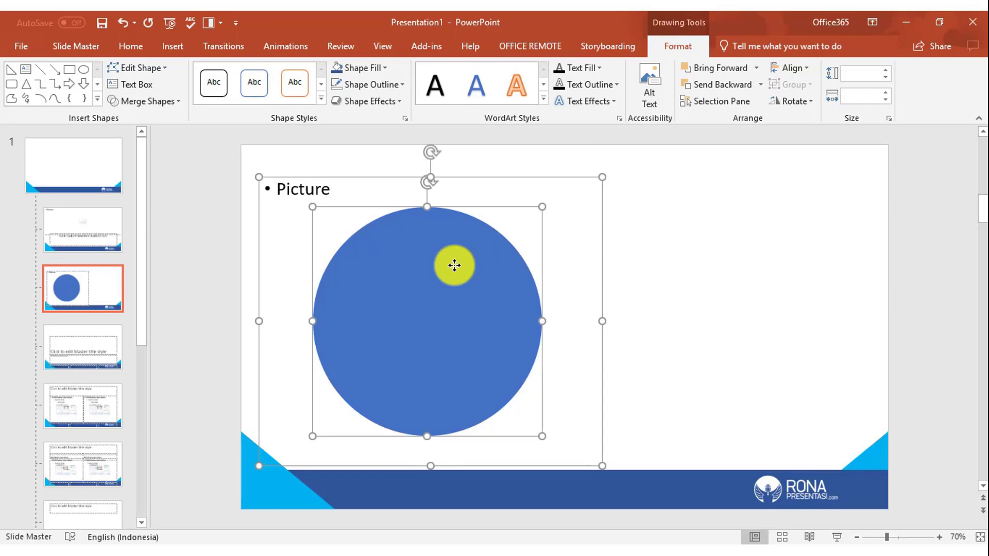
click(174, 104)
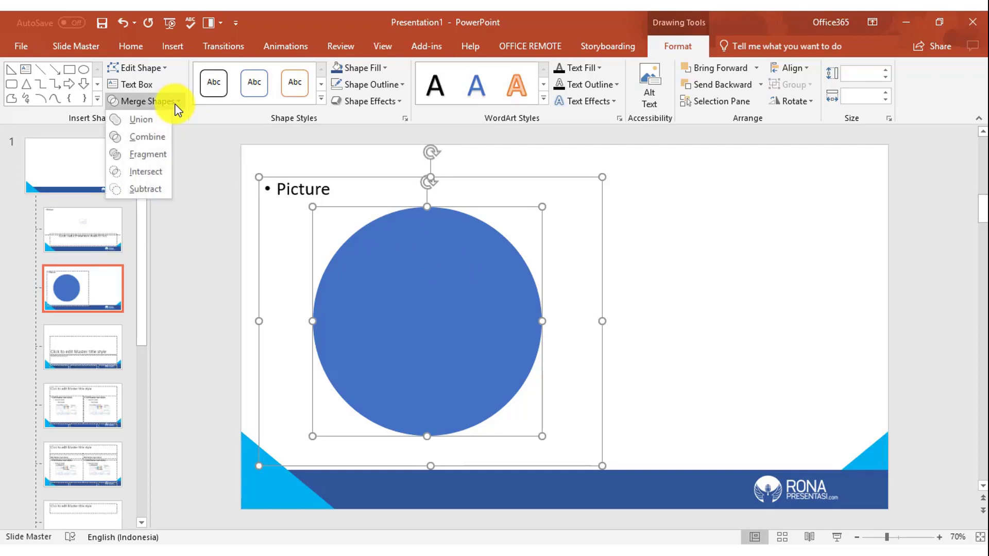
click(153, 171)
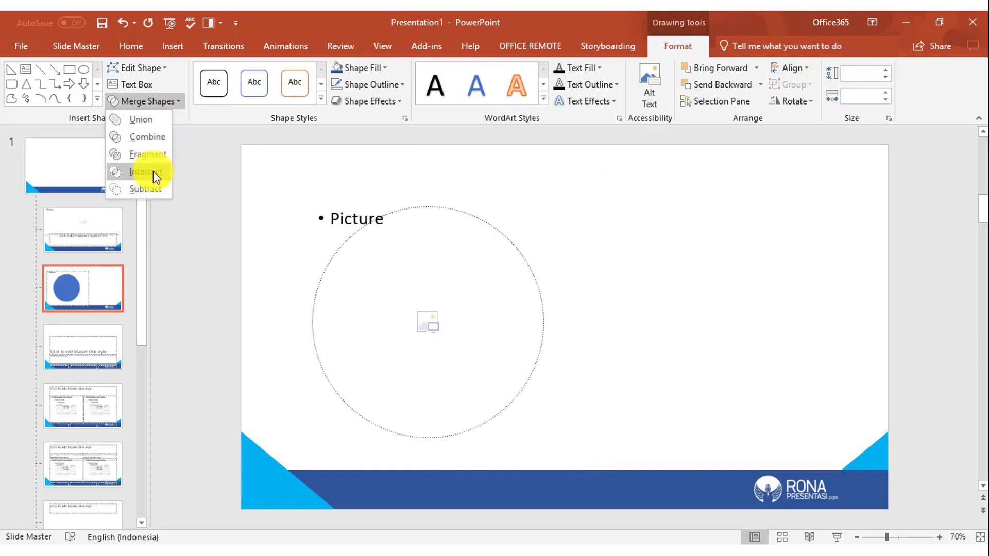
click(205, 193)
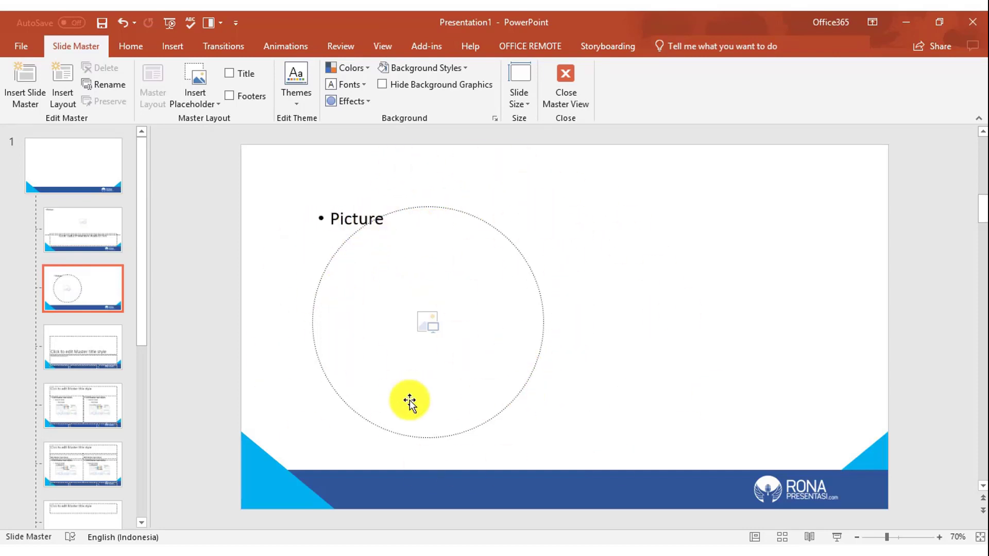
- Draw a thin rounded vertical bar, 5.12" tall and 0.18" wide, right of the circle
click(165, 45)
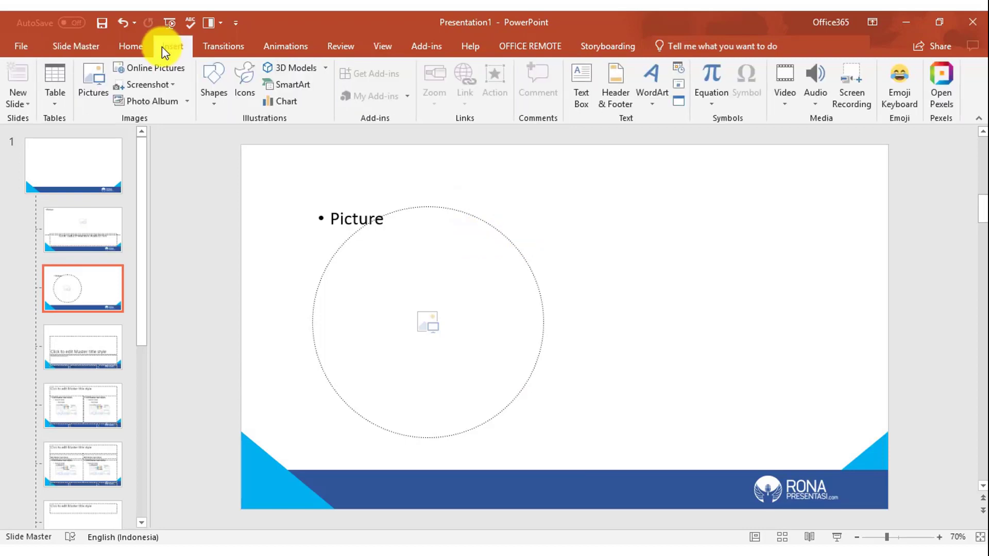
click(219, 105)
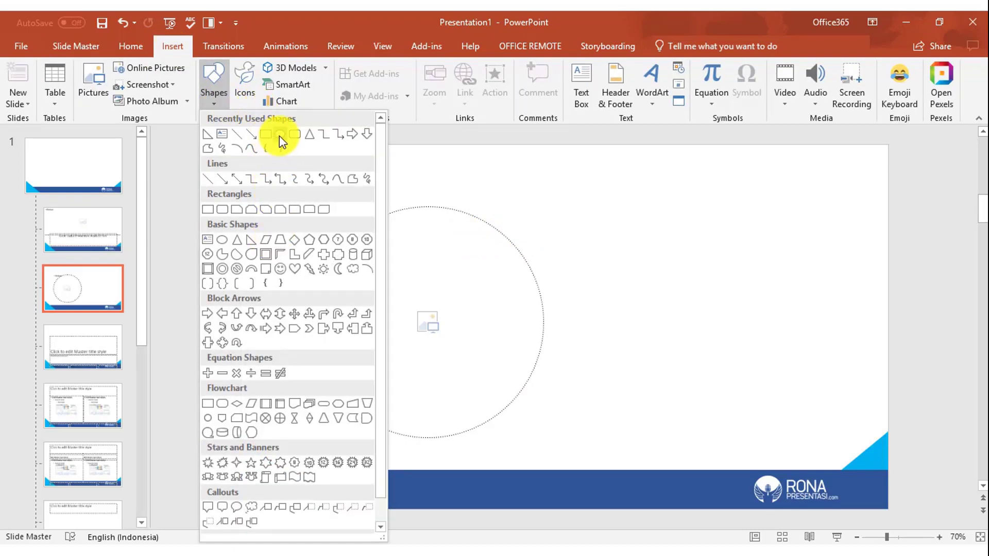
click(294, 133)
drag(565, 199, 572, 446)
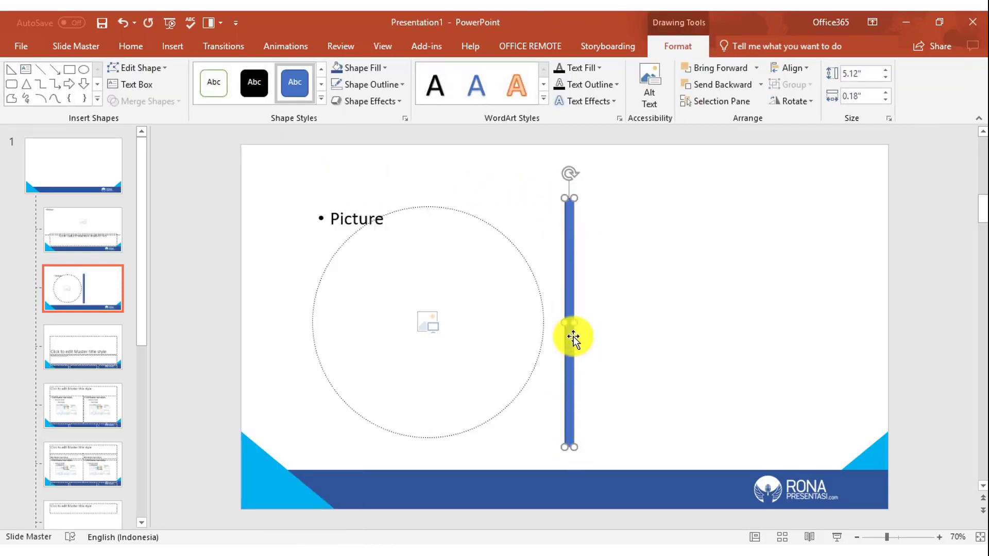
drag(573, 324, 586, 258)
drag(570, 203, 586, 196)
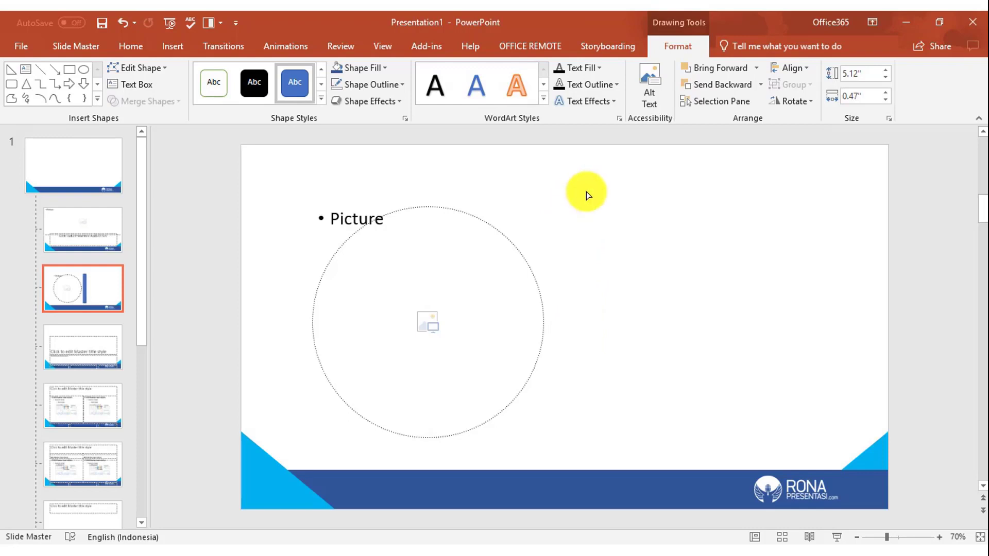
mouse_move(588, 323)
mouse_down()
mouse_move(561, 311)
mouse_move(503, 321)
mouse_move(549, 317)
mouse_up()
click(524, 315)
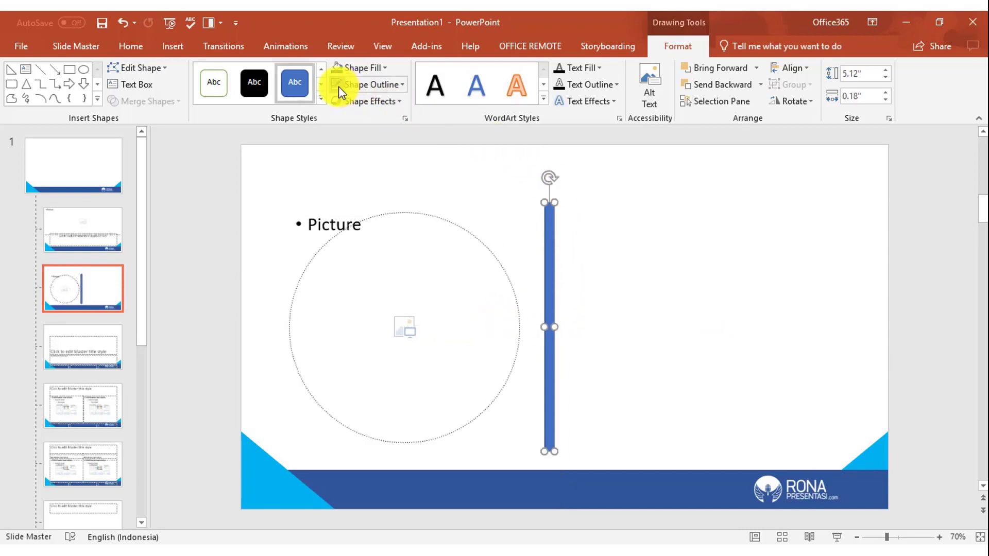
click(662, 229)
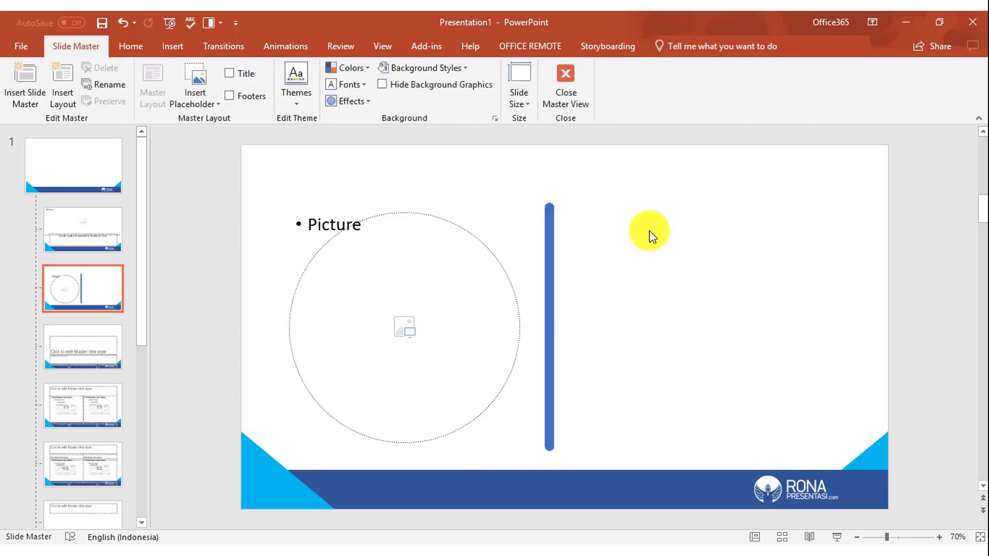
- Add a title placeholder spanning from right of the bar to the slide's right edge, slightly lowered
click(229, 73)
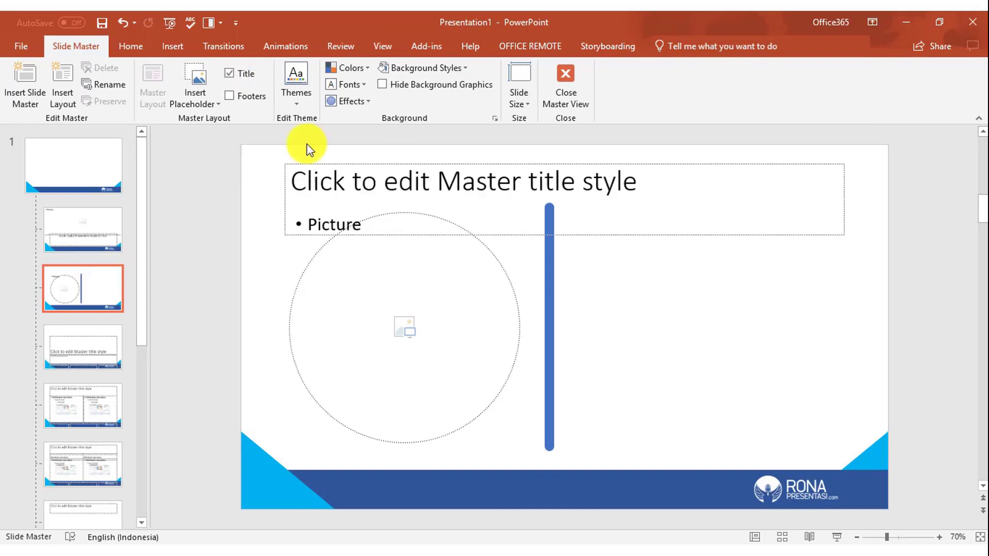
click(285, 194)
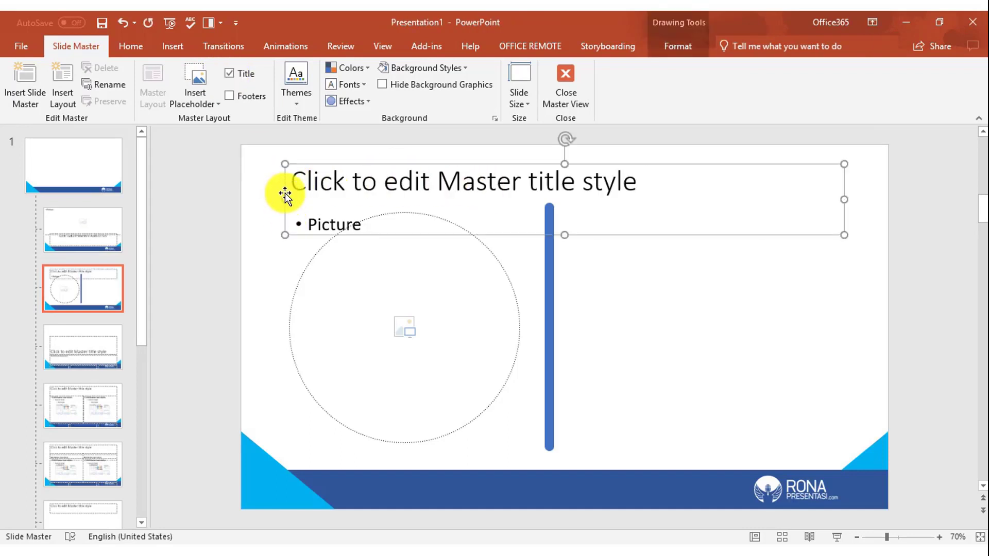
drag(285, 201, 590, 200)
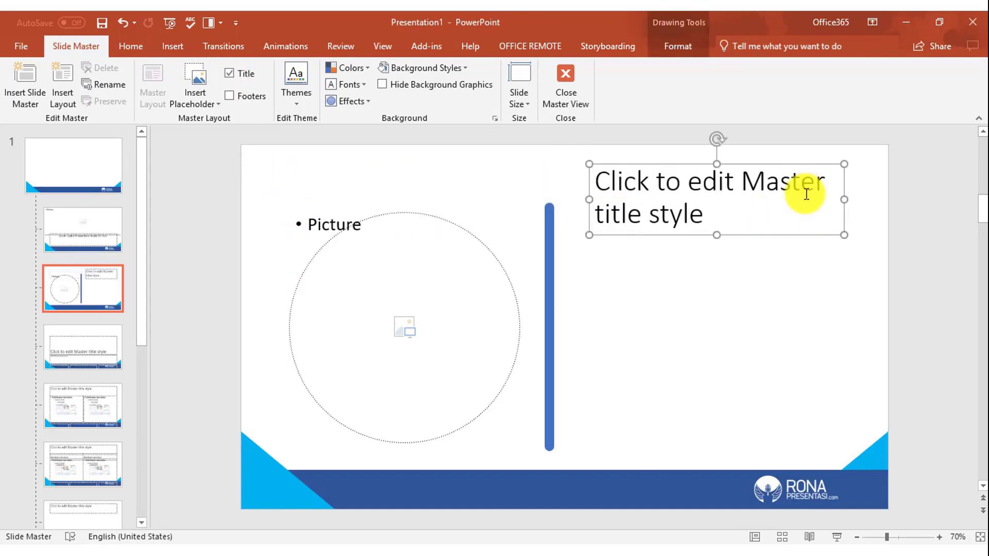
drag(843, 199, 889, 199)
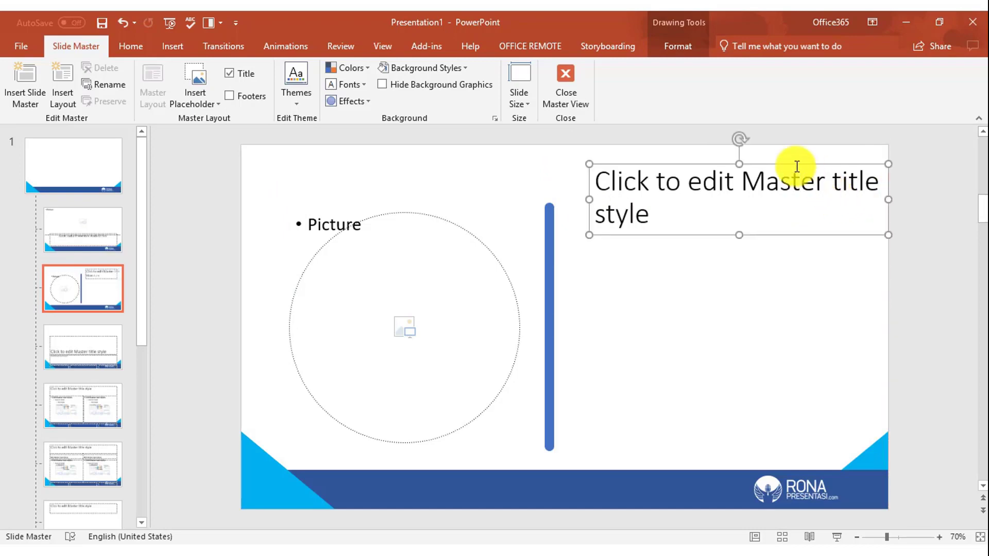
drag(792, 168, 778, 206)
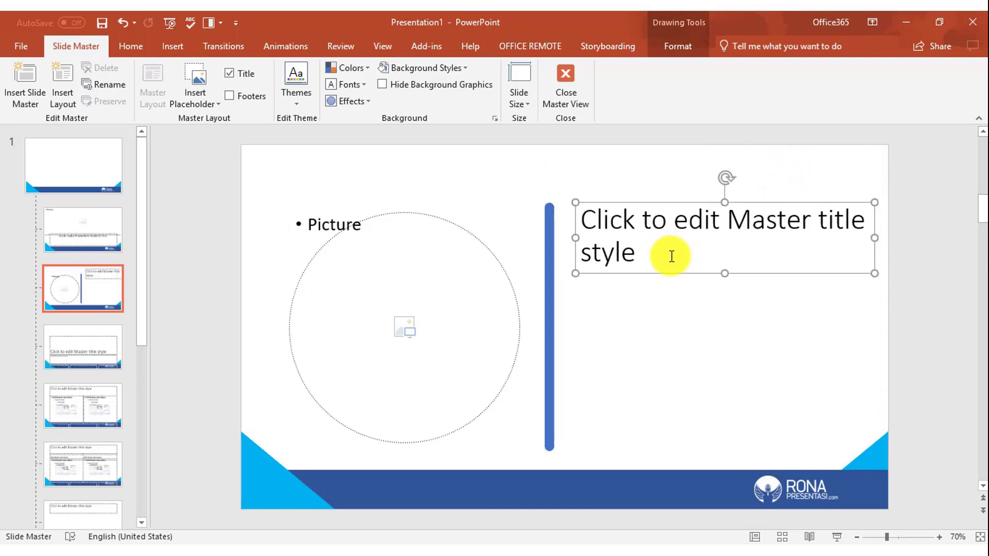
- Replace the title's sample text with 'Presenter name' and shorten the placeholder to one line
drag(665, 250, 573, 217)
key(BackSpace)
text(Presenter name)
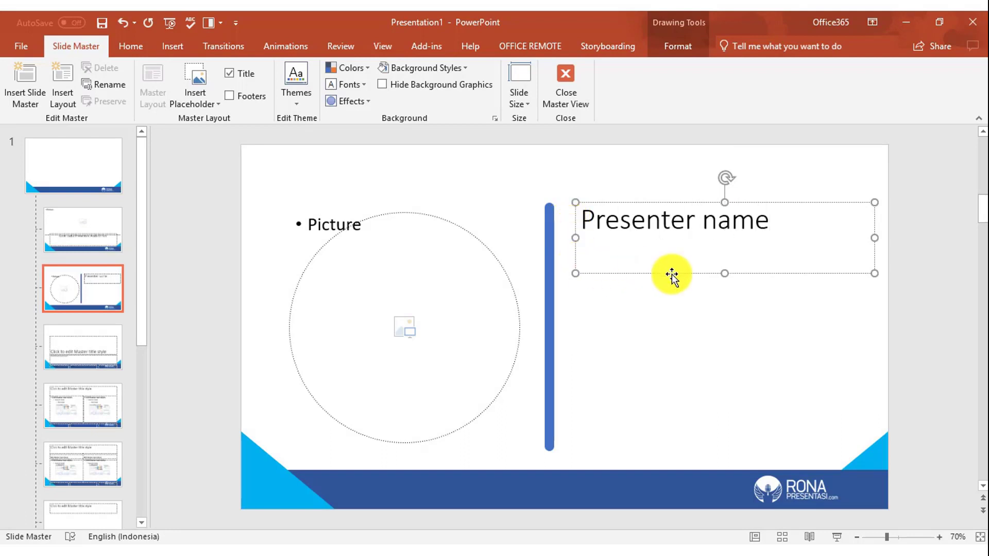
drag(721, 273, 722, 249)
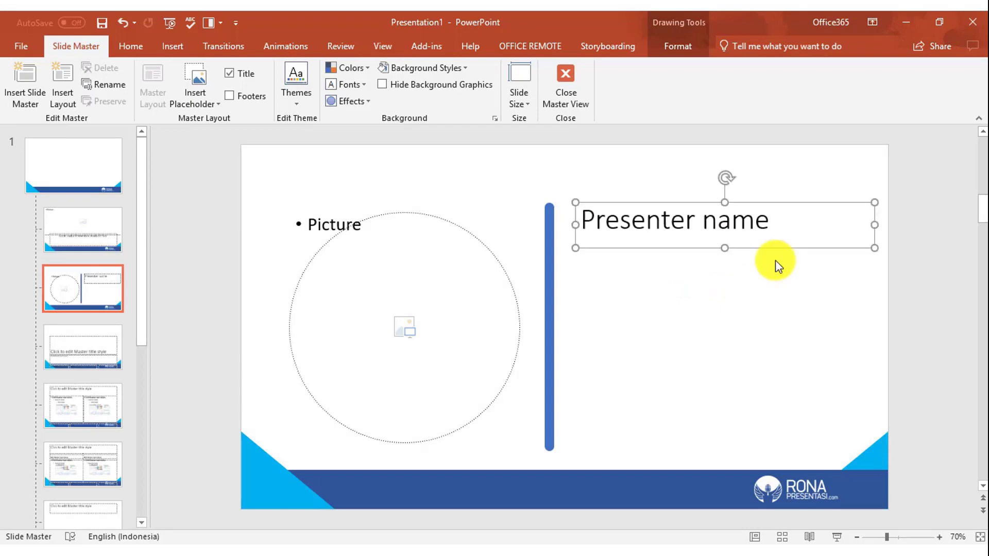
click(893, 265)
- Add a text placeholder under the title reading 'Deskripsi singat tentang presenter', then show the wide-picture layout
click(203, 101)
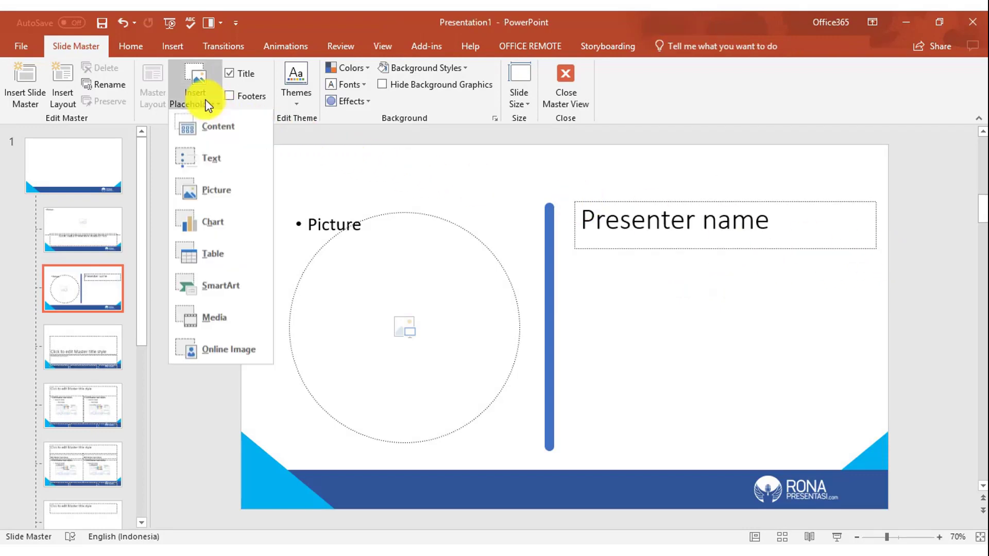
click(210, 157)
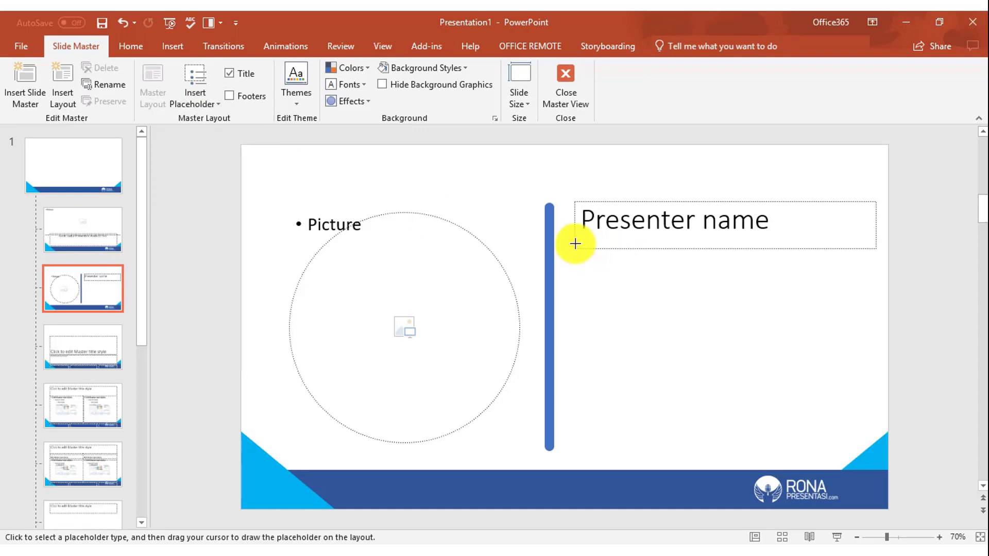
drag(576, 240, 874, 406)
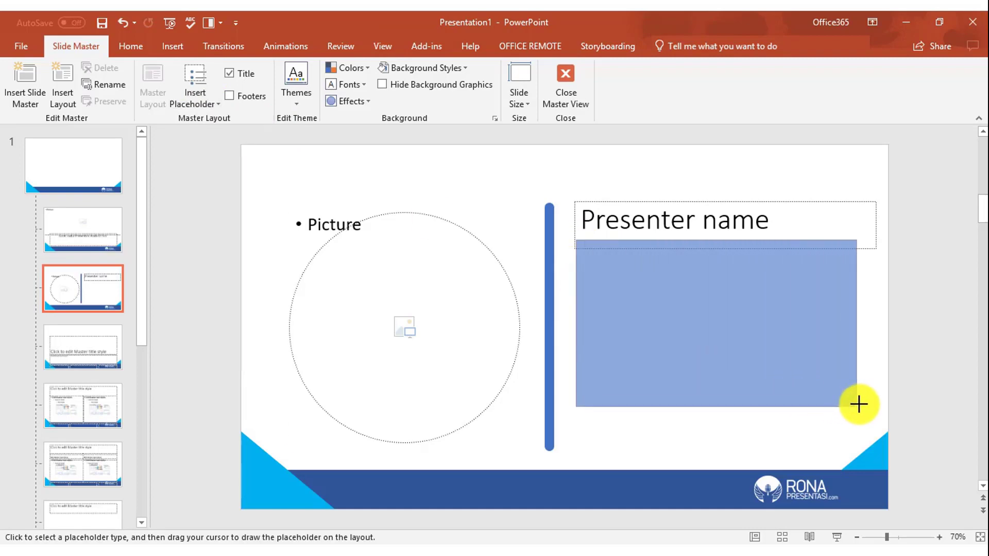
drag(660, 268, 578, 246)
key(Delete)
text(Deskripsi singat tentang presenter)
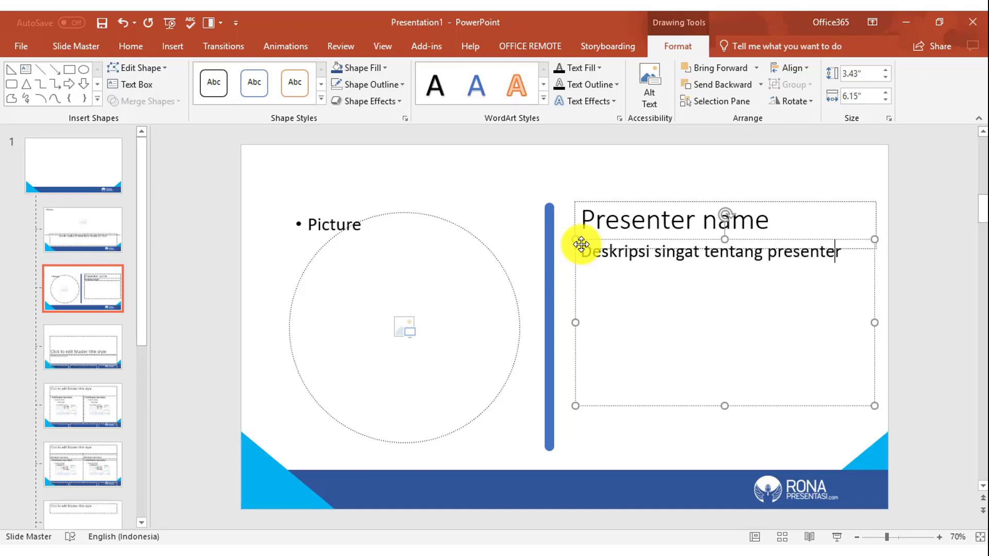
click(811, 476)
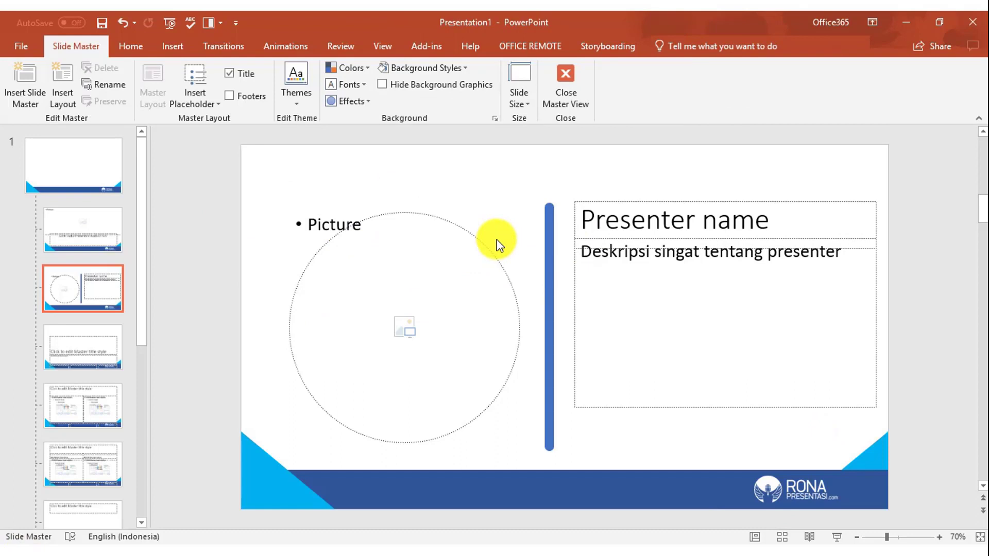
click(78, 230)
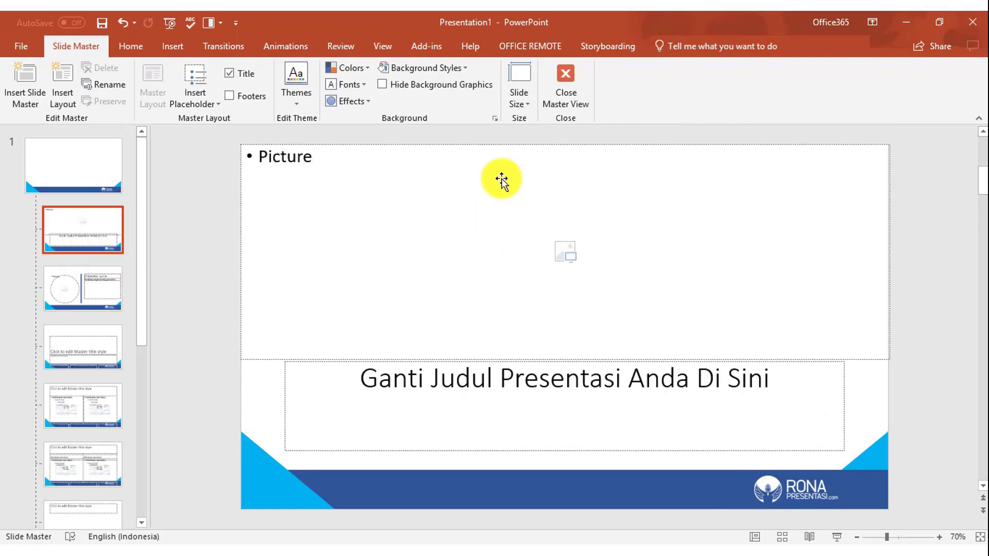
- Give the Picture placeholder a Wipe entrance from the top, starting With Previous
click(415, 147)
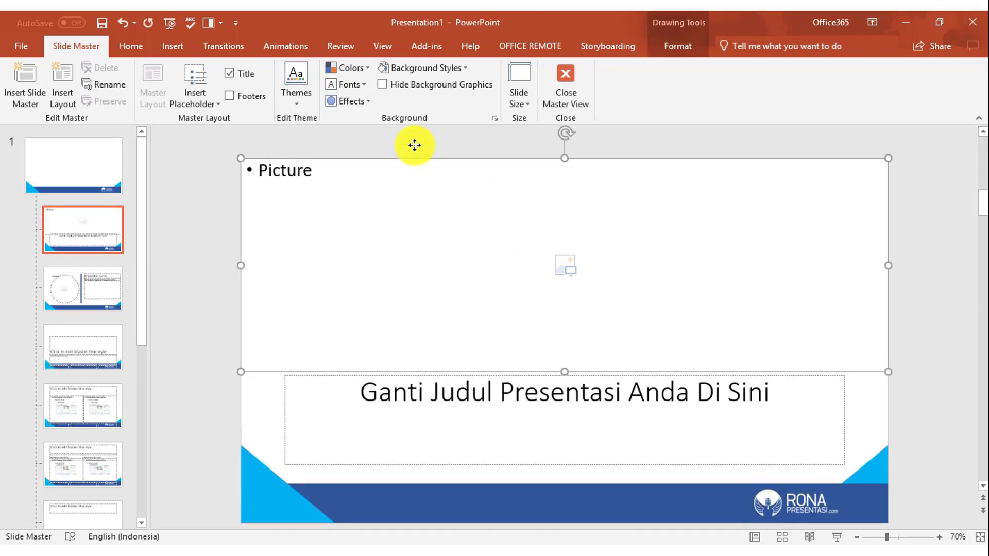
click(301, 51)
click(341, 157)
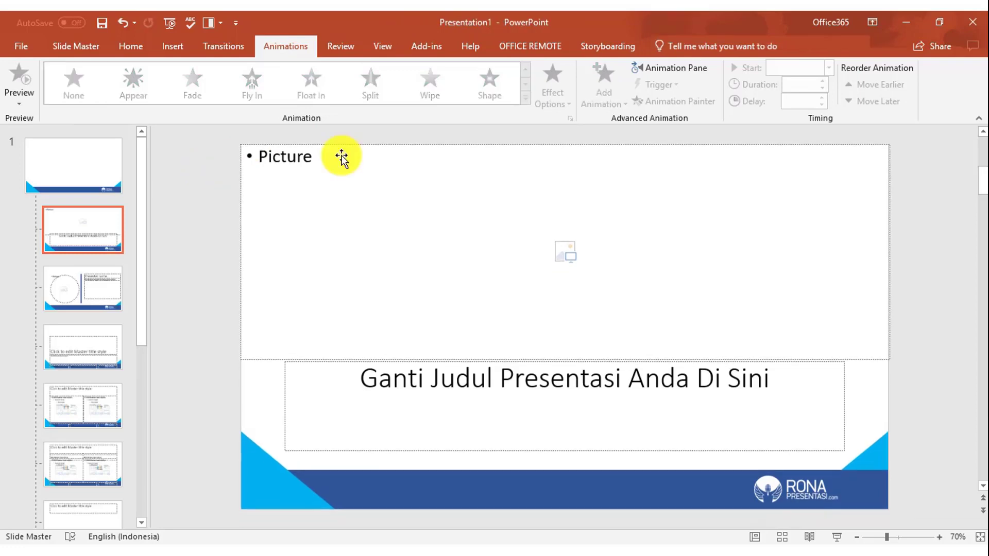
click(462, 150)
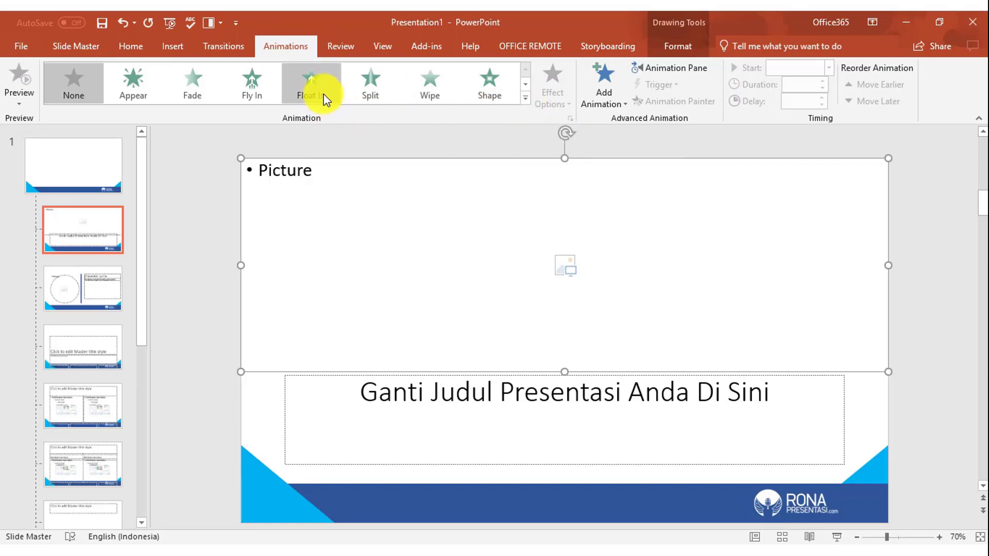
click(434, 84)
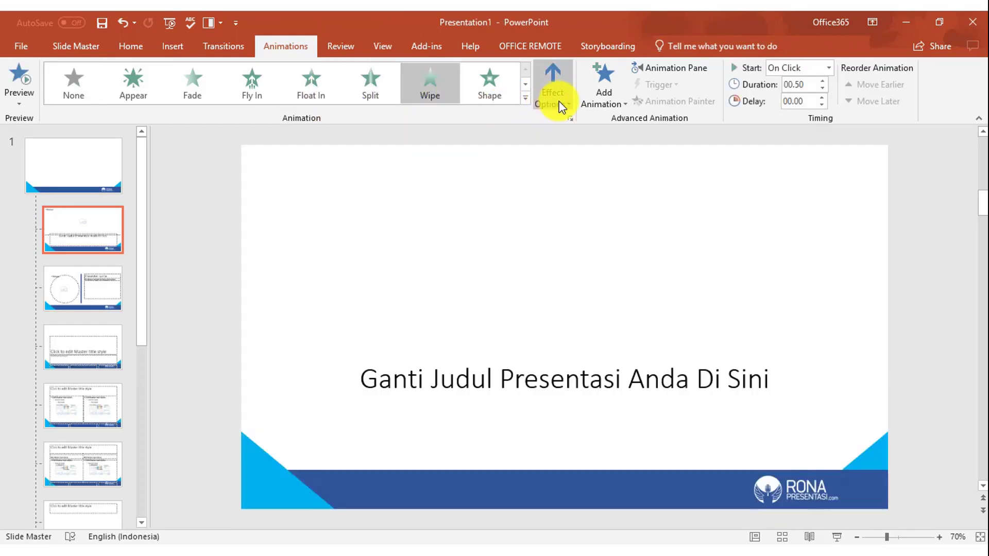
click(562, 106)
click(574, 237)
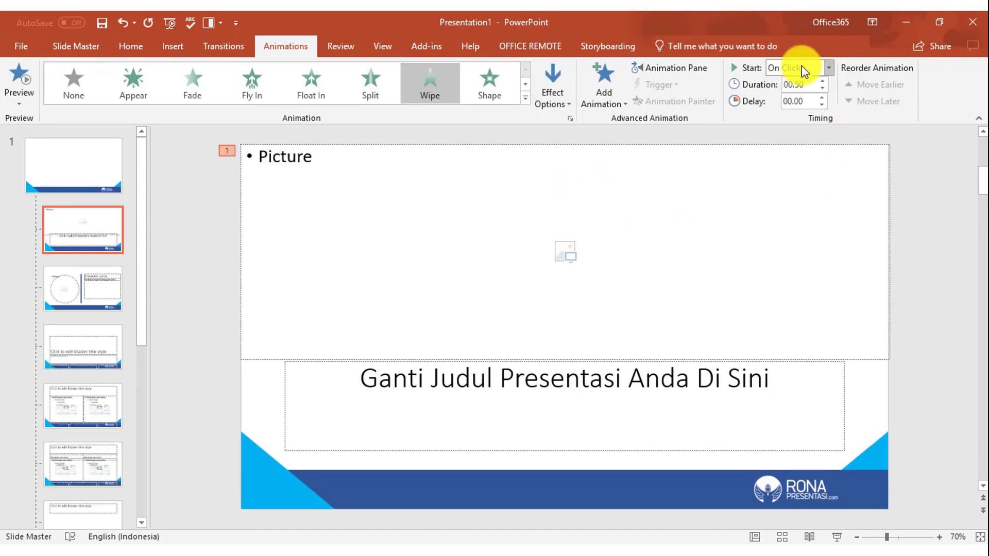
click(829, 71)
click(818, 101)
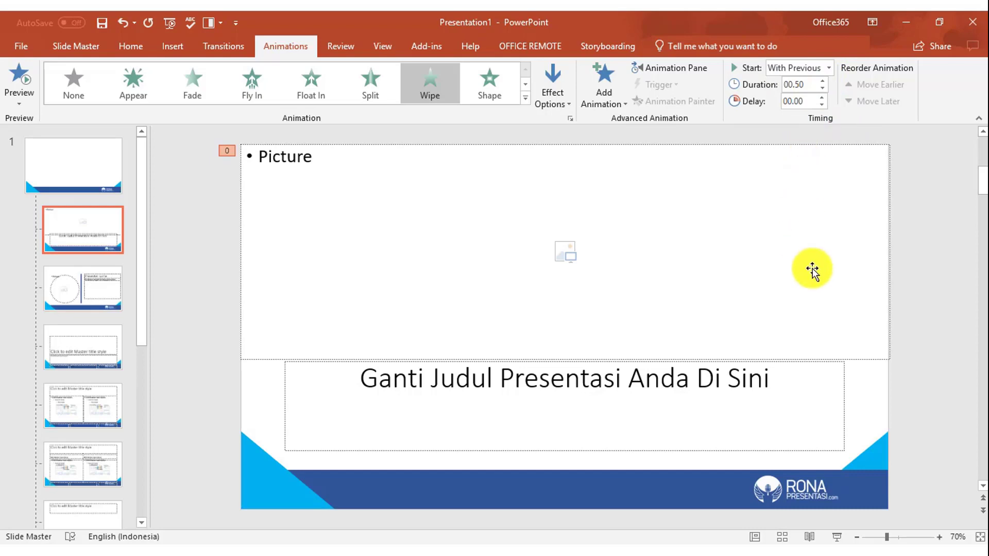
- Give the title a Float In entrance starting After Previous
click(473, 452)
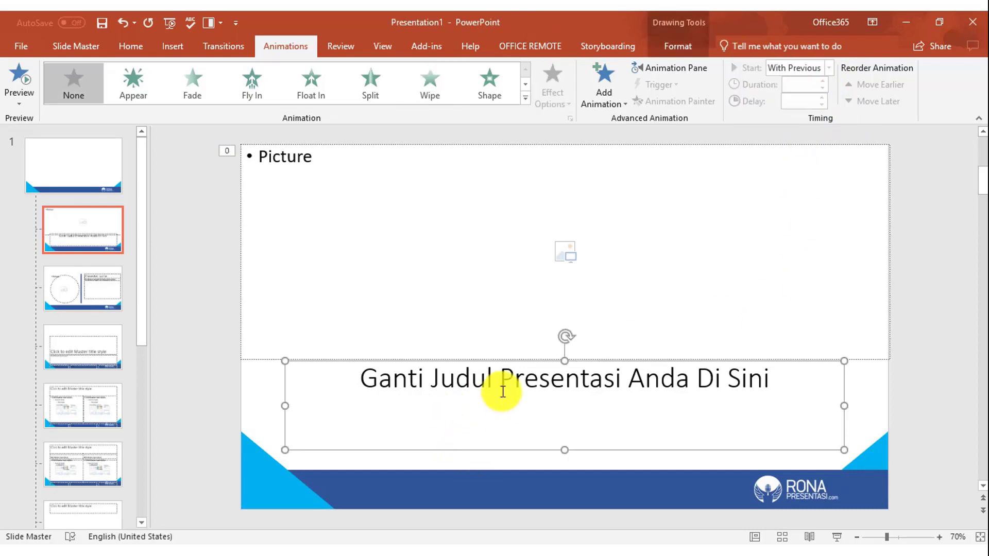
click(310, 92)
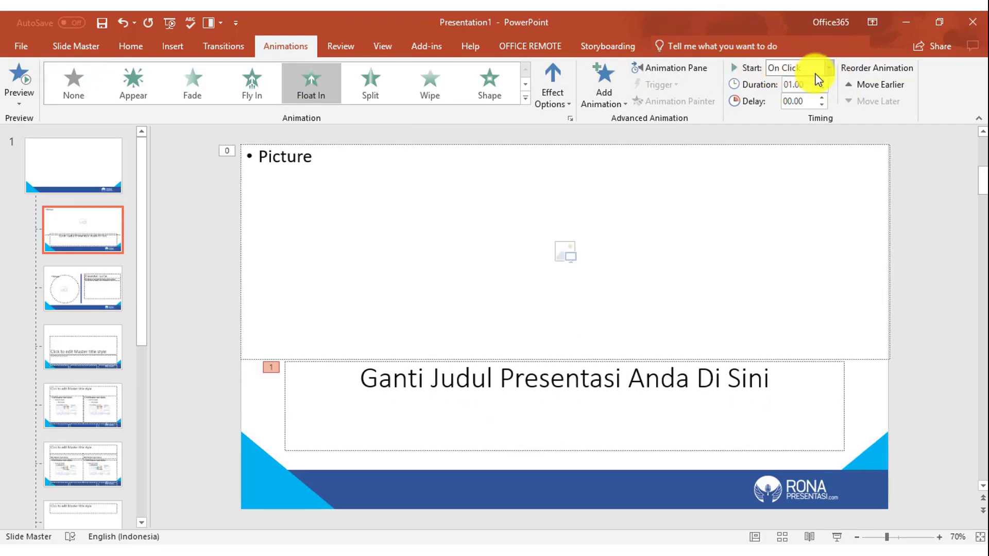
click(831, 69)
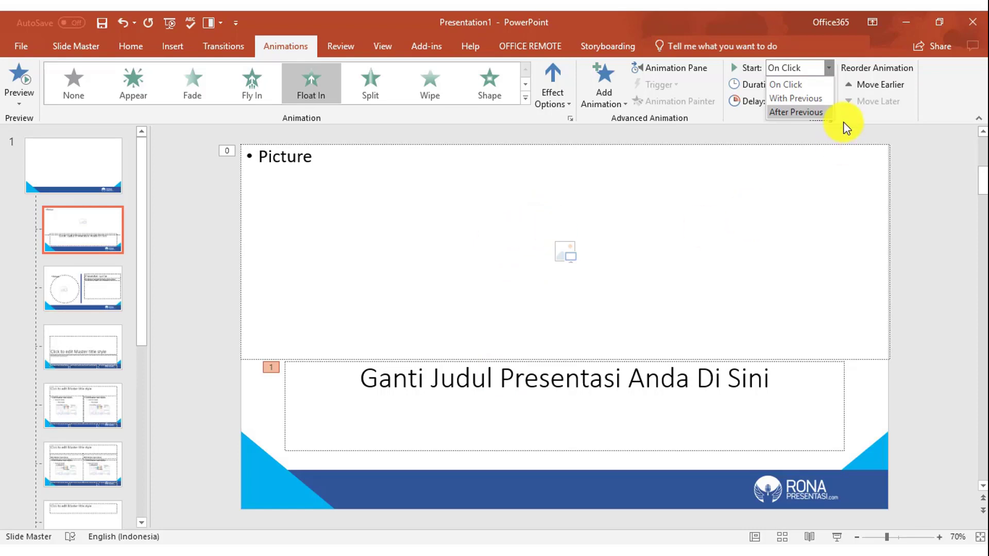
click(808, 112)
- On the presenter layout, enlarge the circular picture placeholder toward the upper left
click(106, 292)
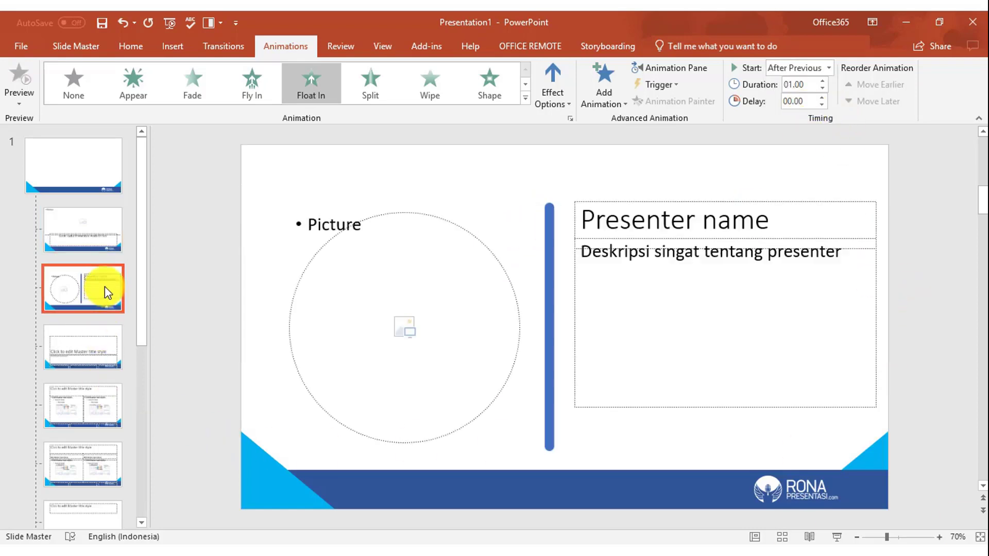
click(484, 248)
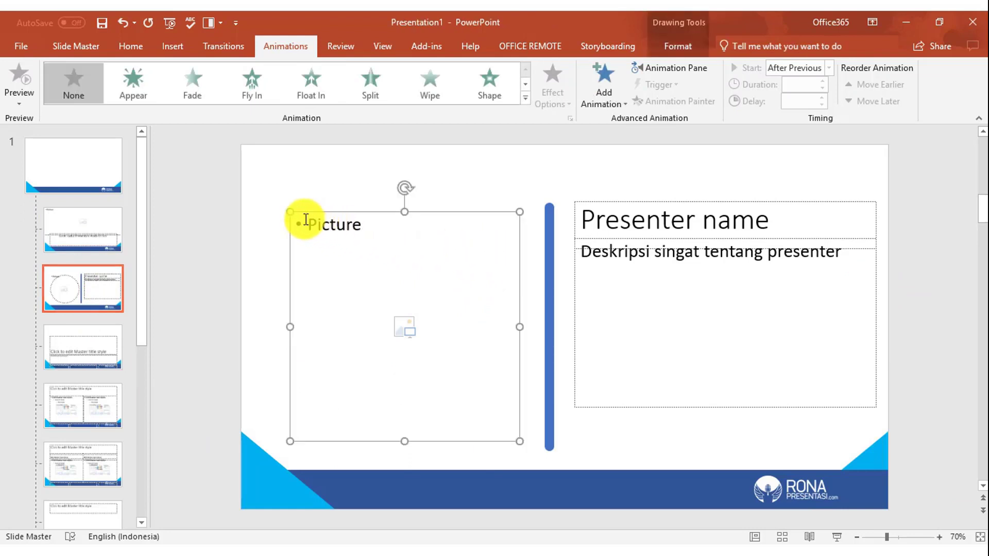
click(277, 195)
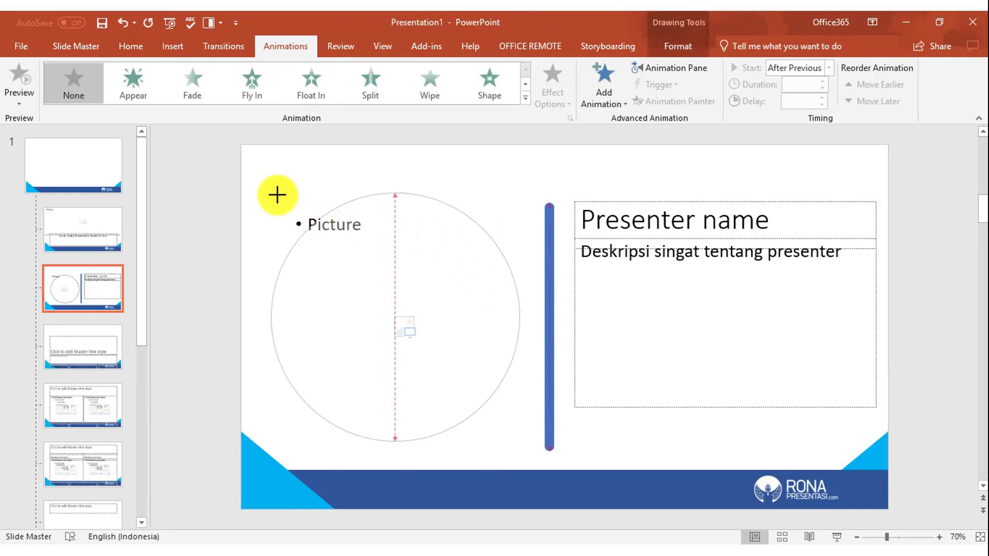
click(277, 195)
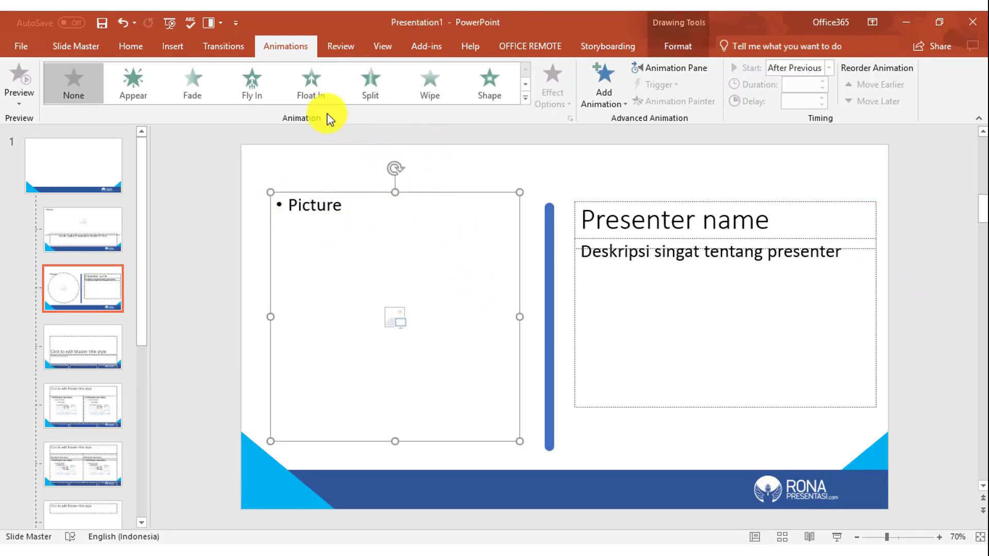
- Give the circular placeholder a Fly In entrance from the left
click(257, 81)
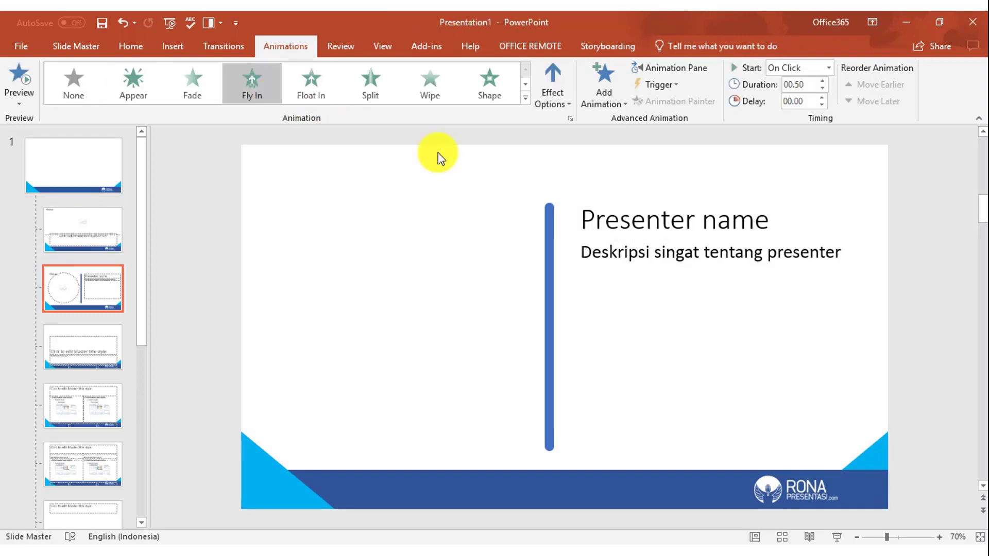
click(554, 100)
click(576, 207)
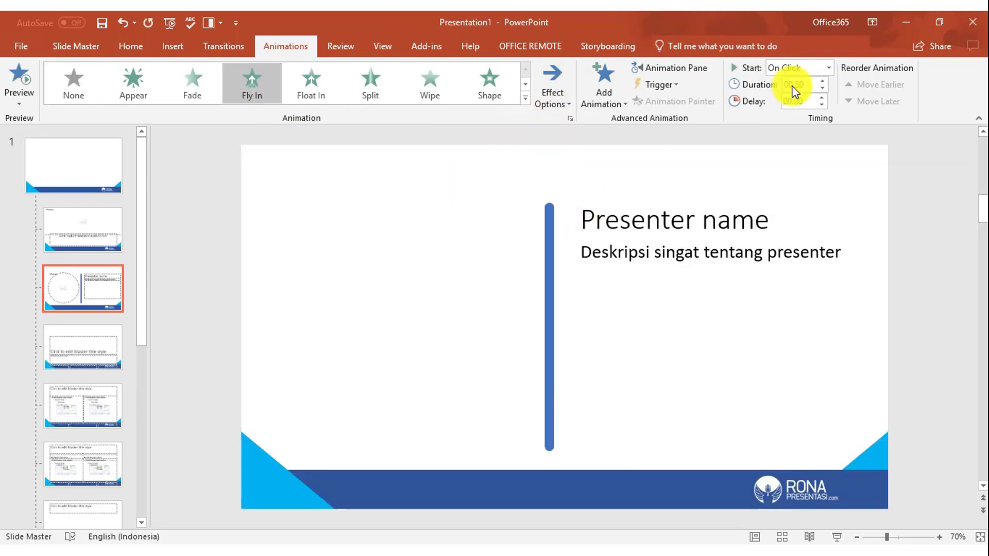
click(829, 68)
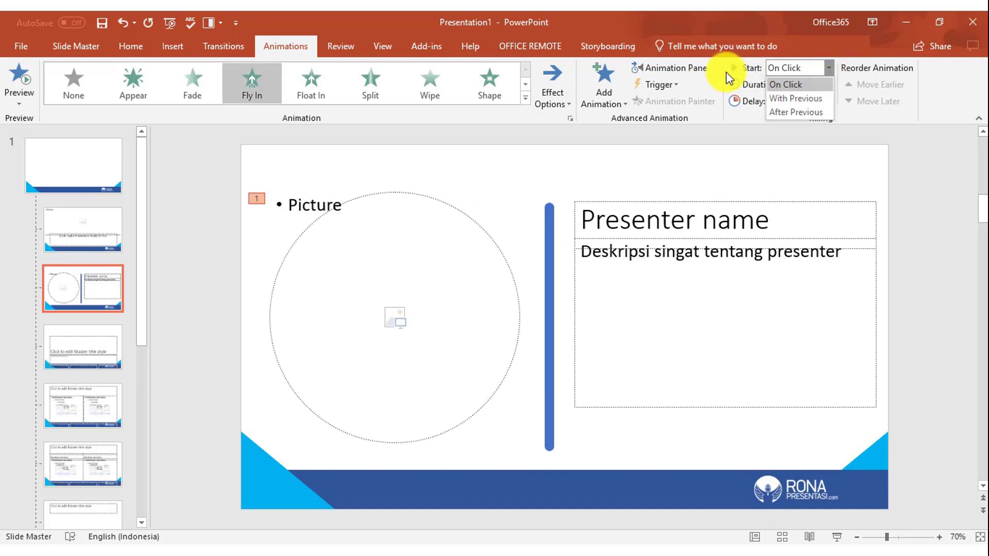
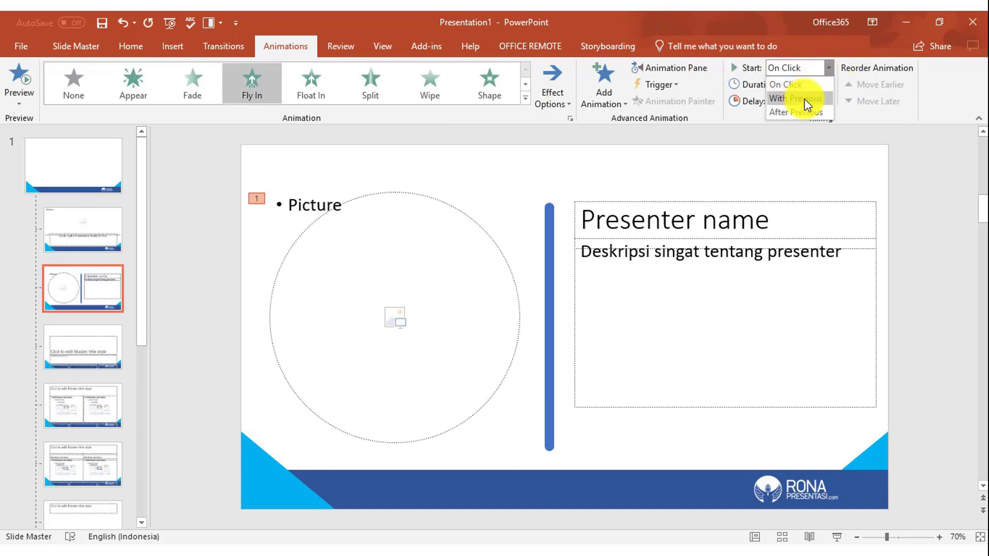
- Set the presenter picture's animation to start With Previous
click(804, 98)
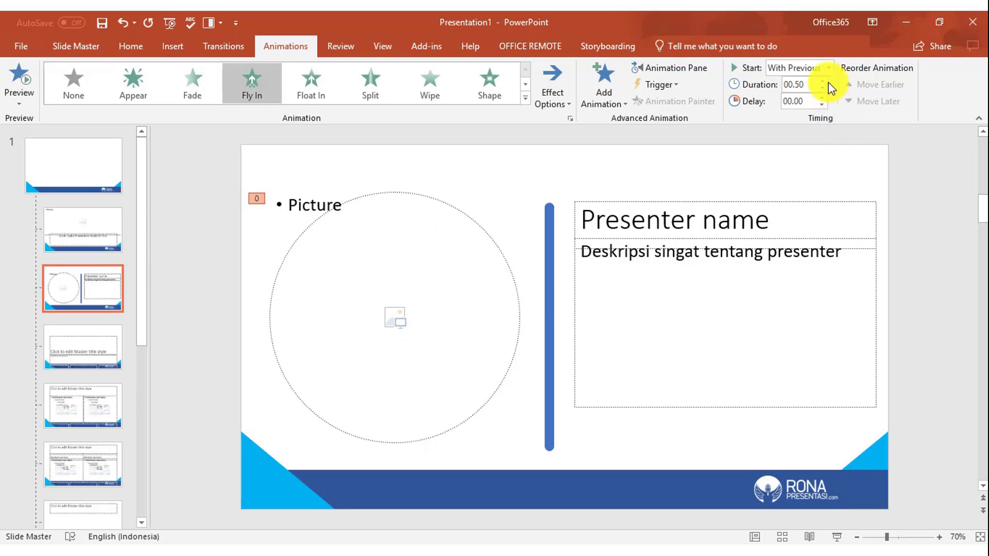
click(829, 68)
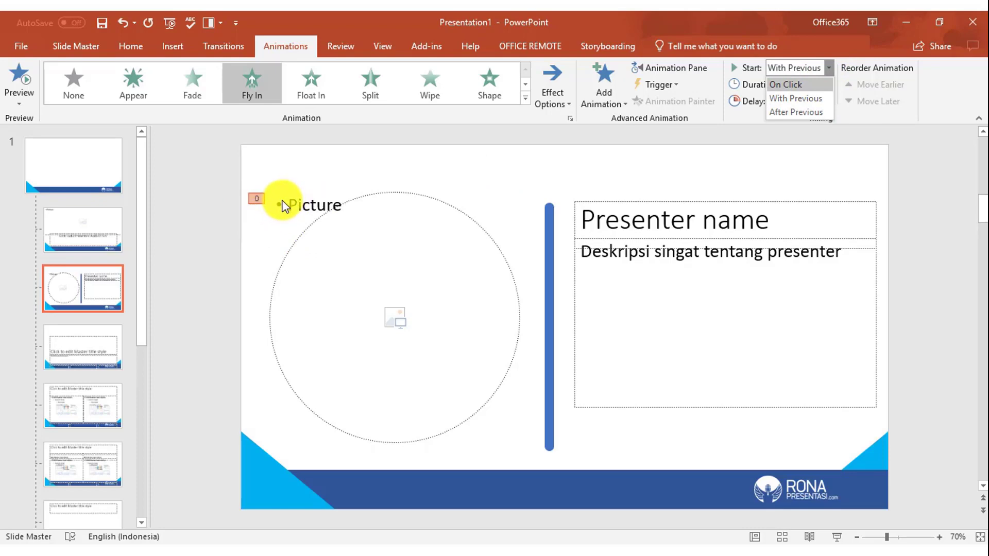
click(551, 218)
- Give the blue divider line a Wipe From Top, starting After Previous
click(550, 217)
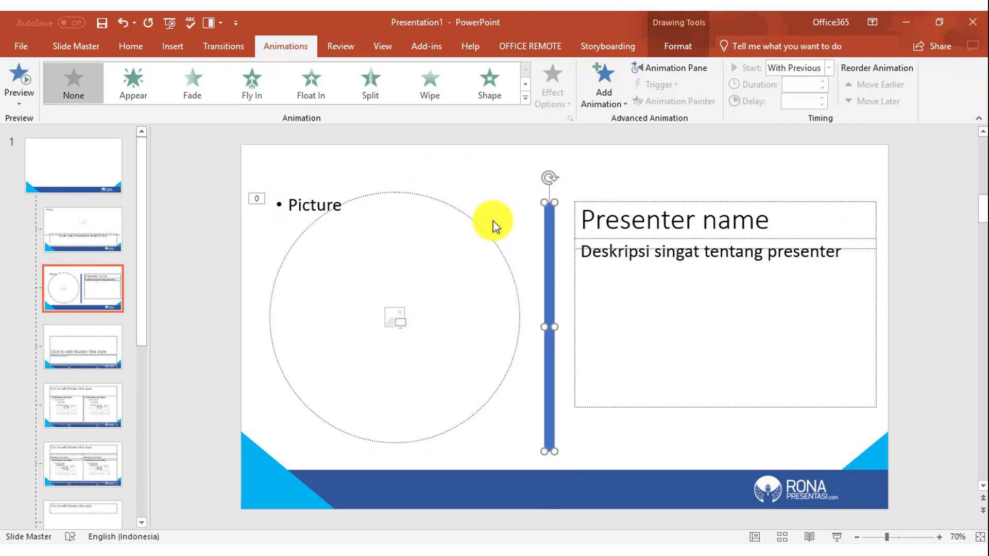
click(436, 92)
click(565, 92)
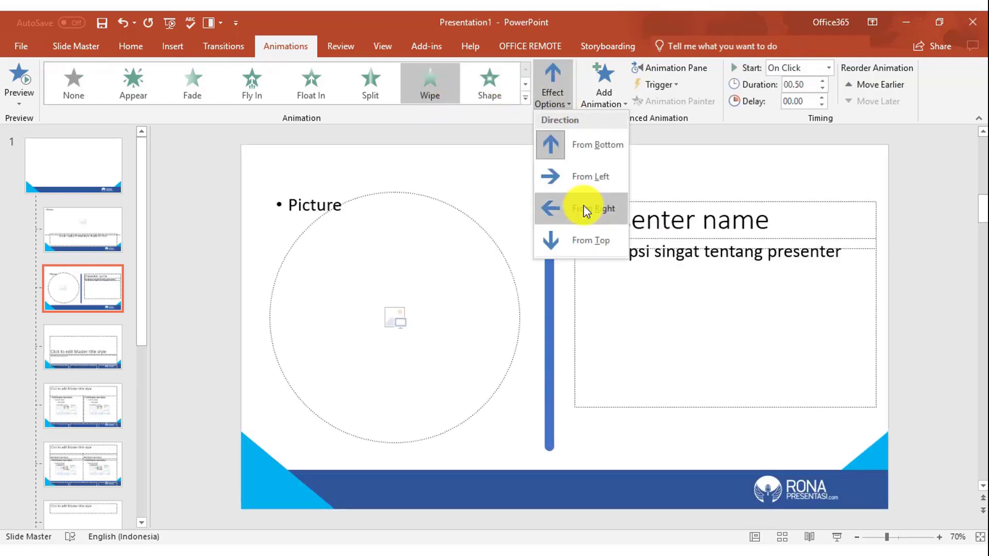
click(589, 240)
click(830, 67)
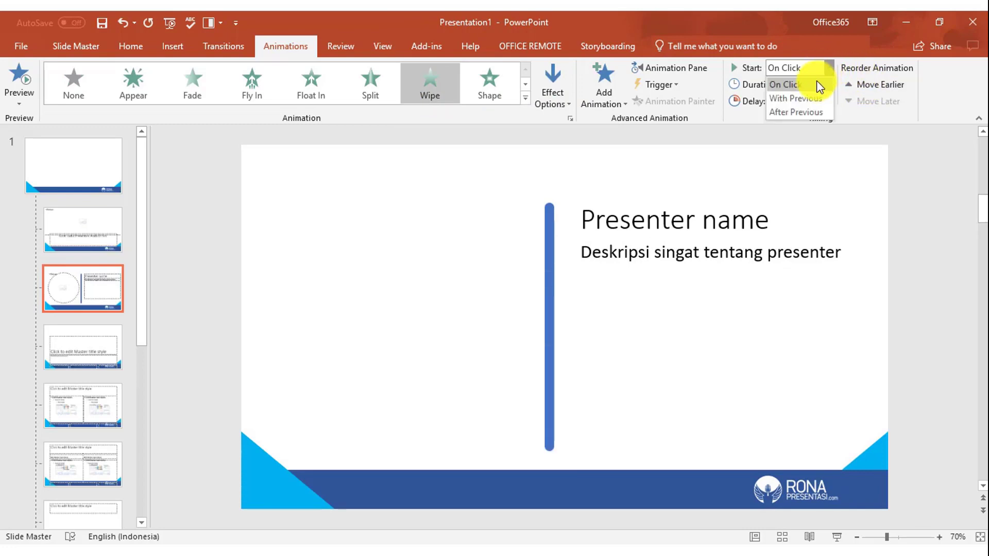
click(806, 113)
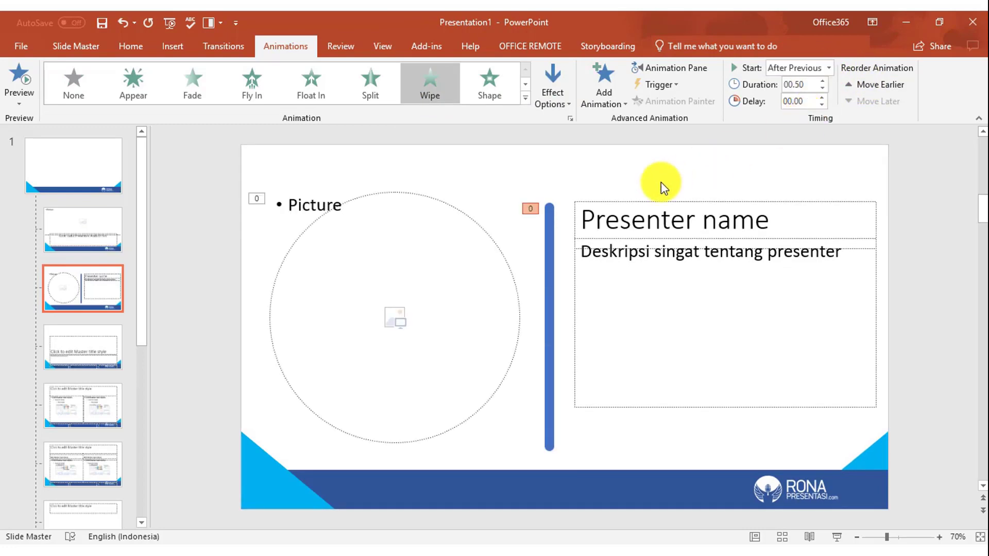
- Give the Presenter name placeholder a Wipe From Left, starting After Previous
click(656, 204)
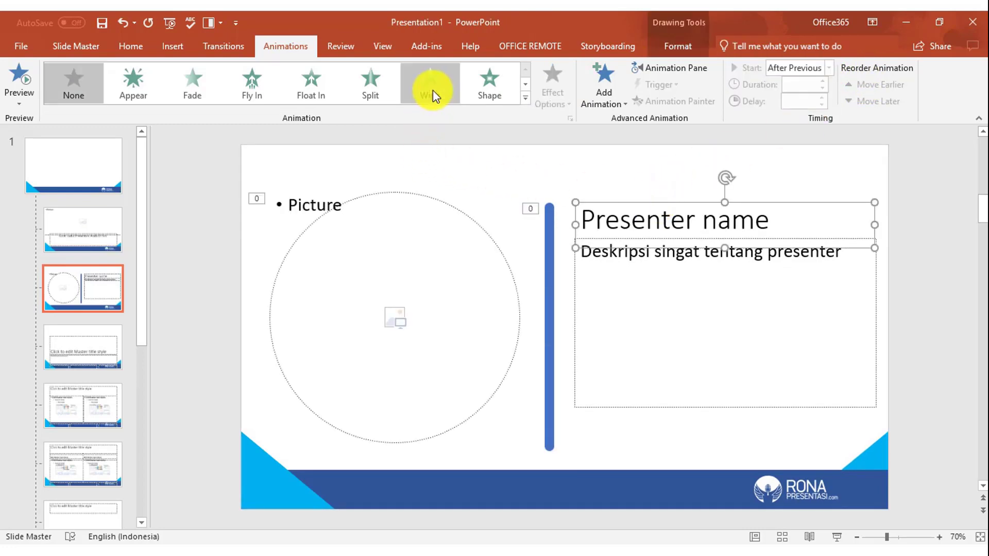
click(432, 90)
click(554, 88)
click(582, 174)
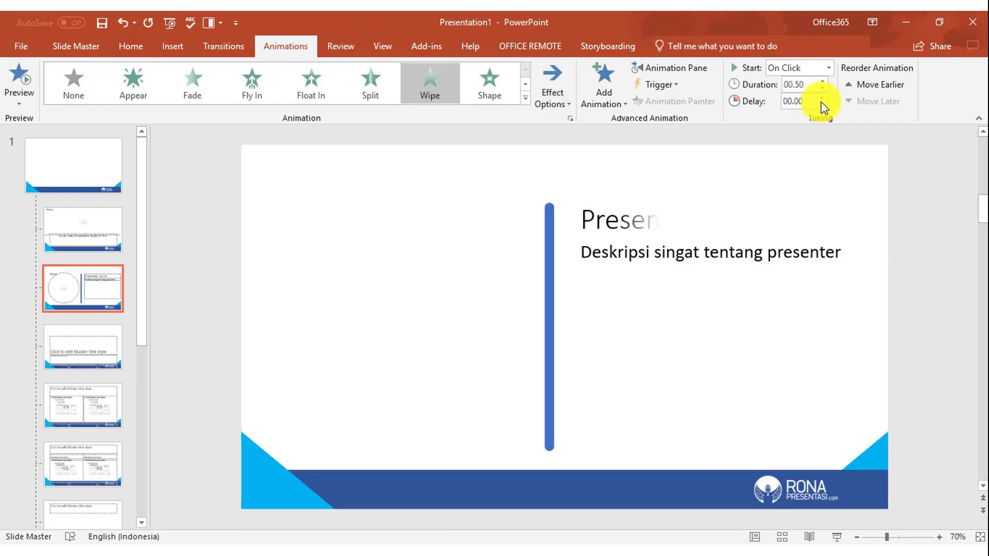
click(830, 68)
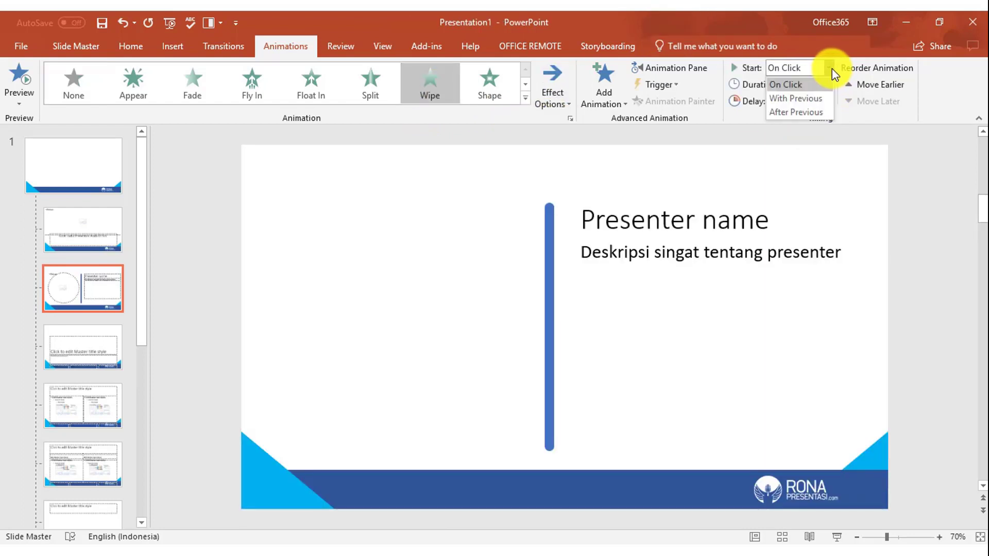
click(804, 113)
- Give the presenter description a Wipe From Left, starting After Previous
click(576, 286)
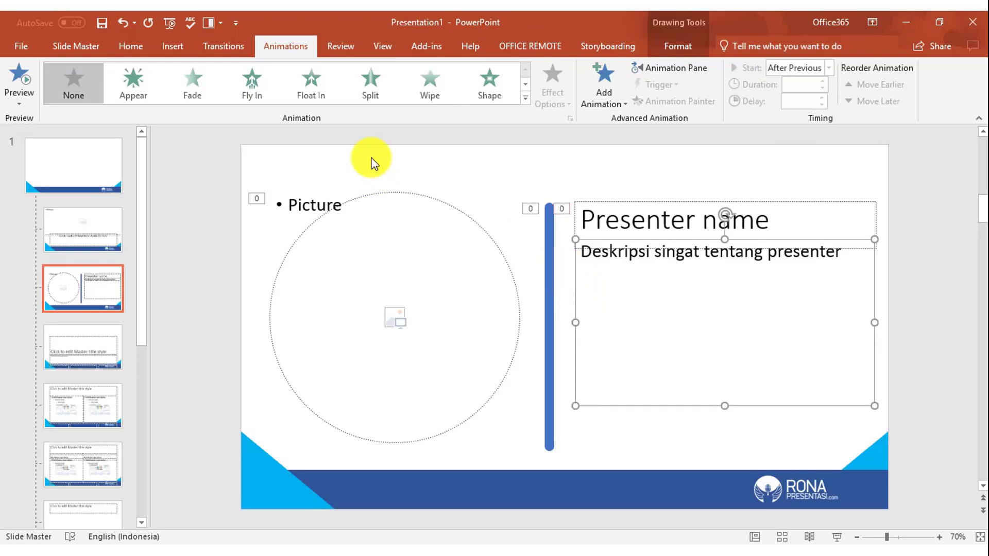
click(427, 88)
click(552, 85)
click(580, 175)
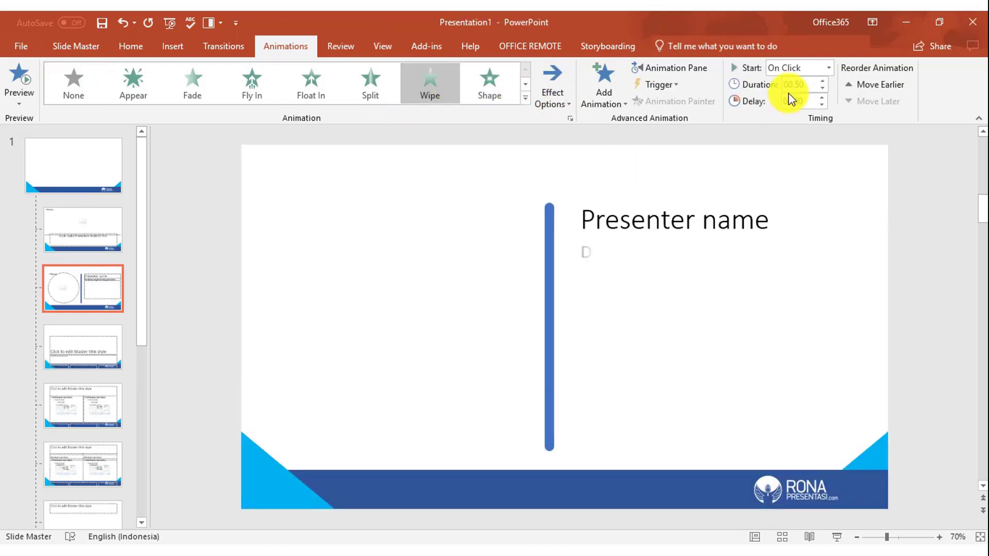
click(828, 68)
click(805, 113)
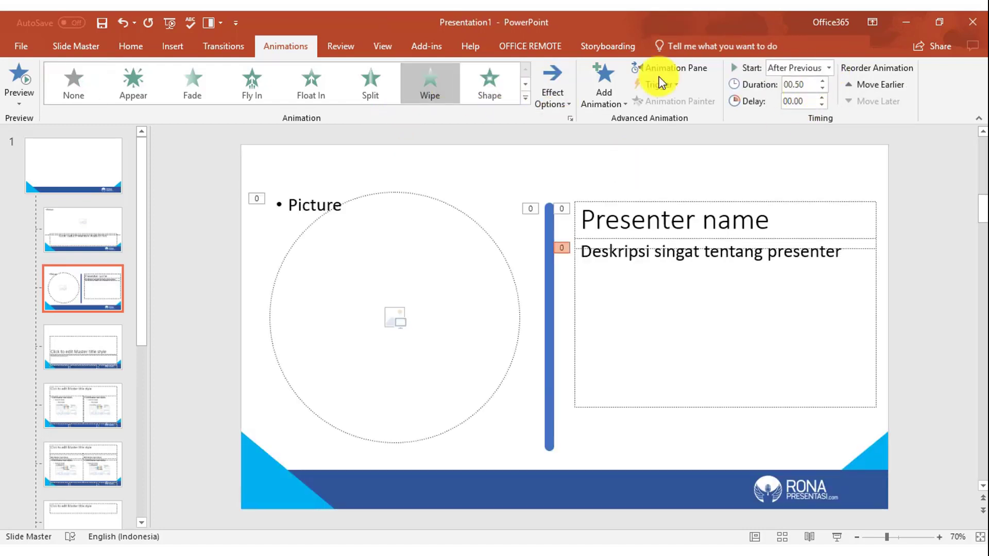
- Review the animation order in the Animation Pane, then move to the next layout
click(664, 68)
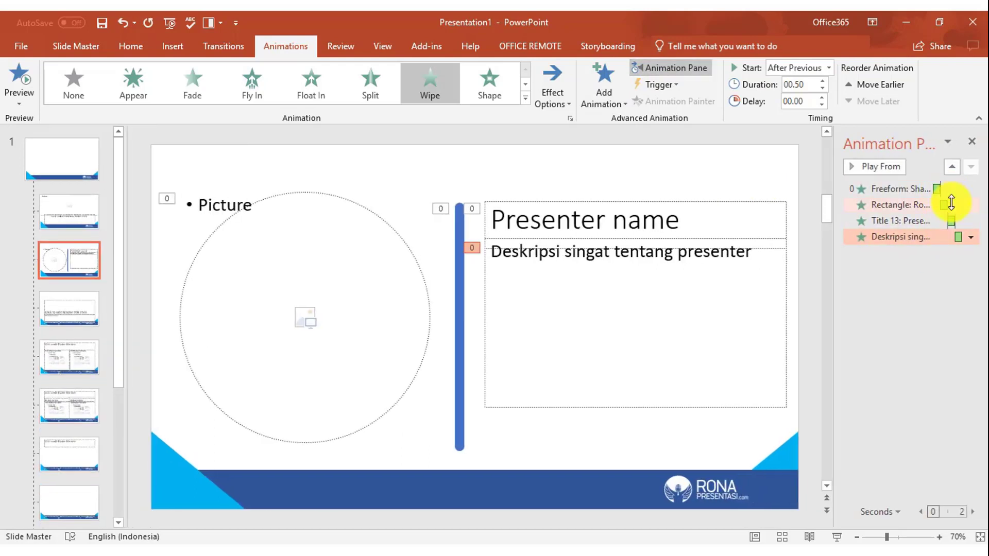
click(68, 212)
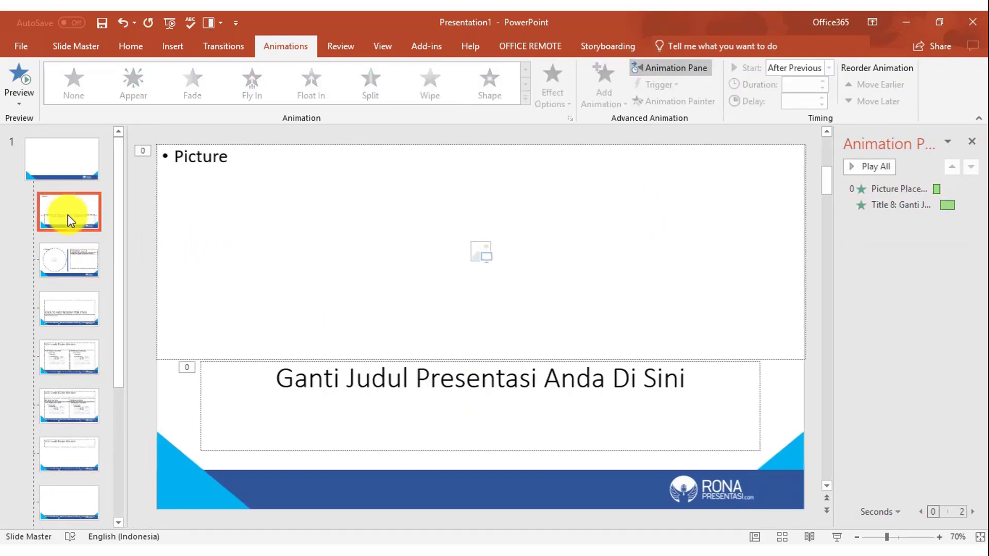
click(67, 263)
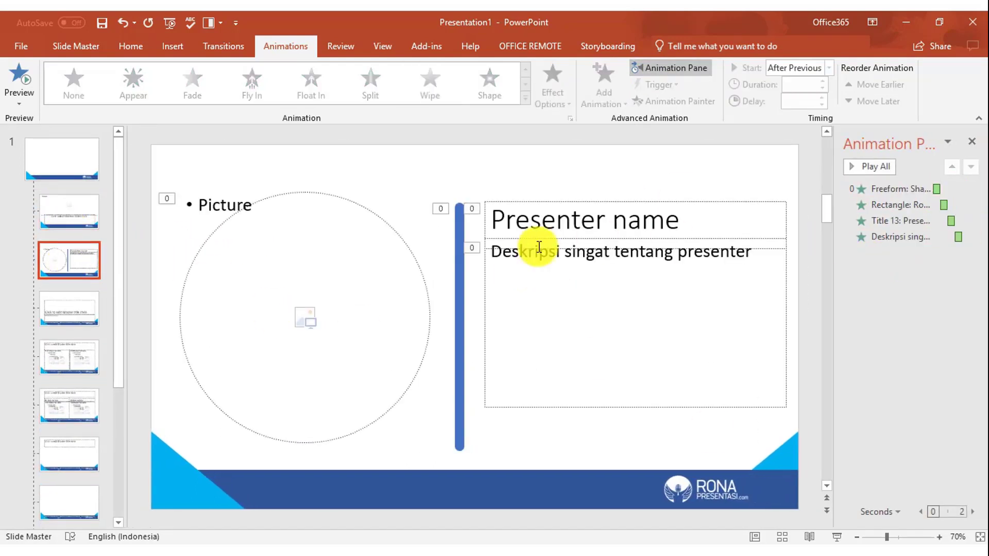
click(972, 142)
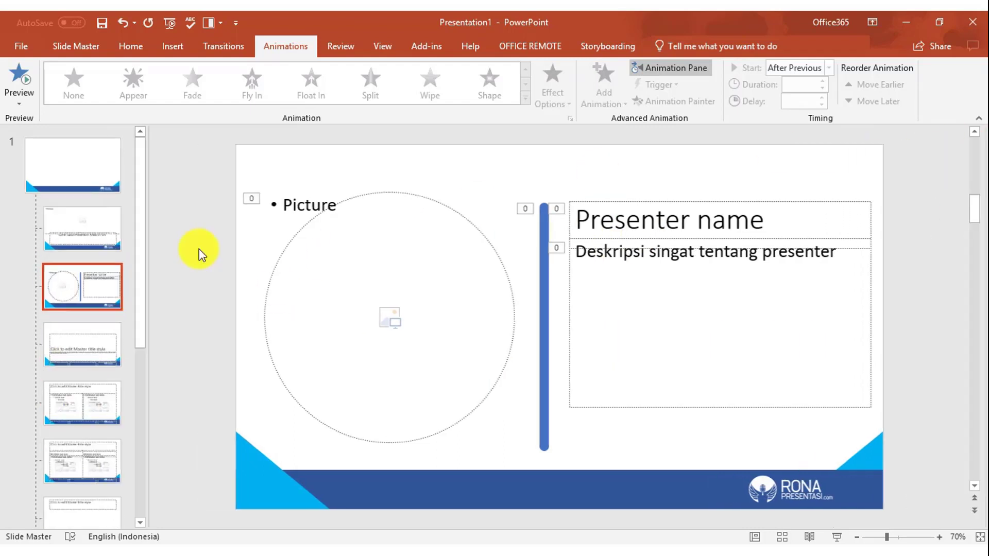
click(91, 341)
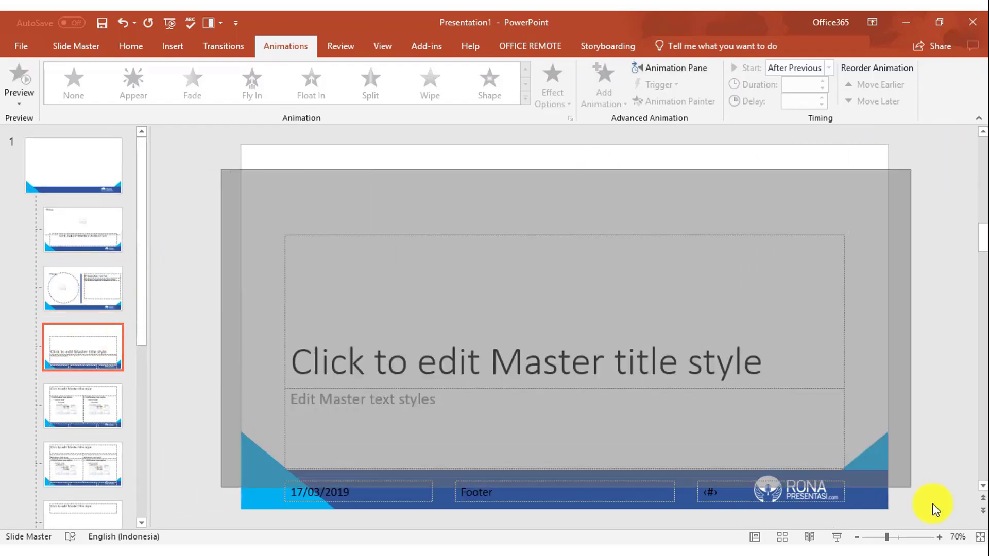
- Delete all placeholders on the new layout and turn on its Title placeholder
drag(223, 170, 938, 523)
key(Delete)
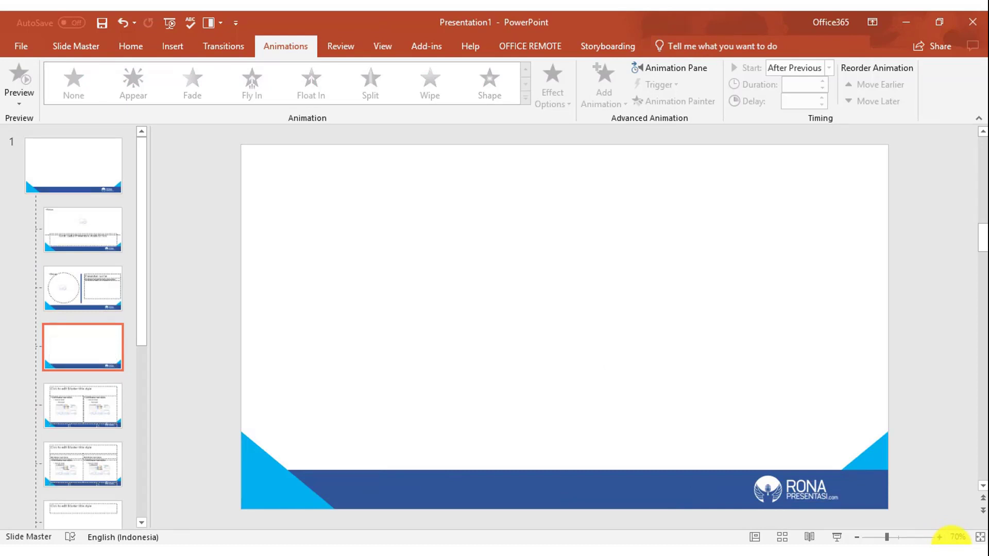
click(85, 44)
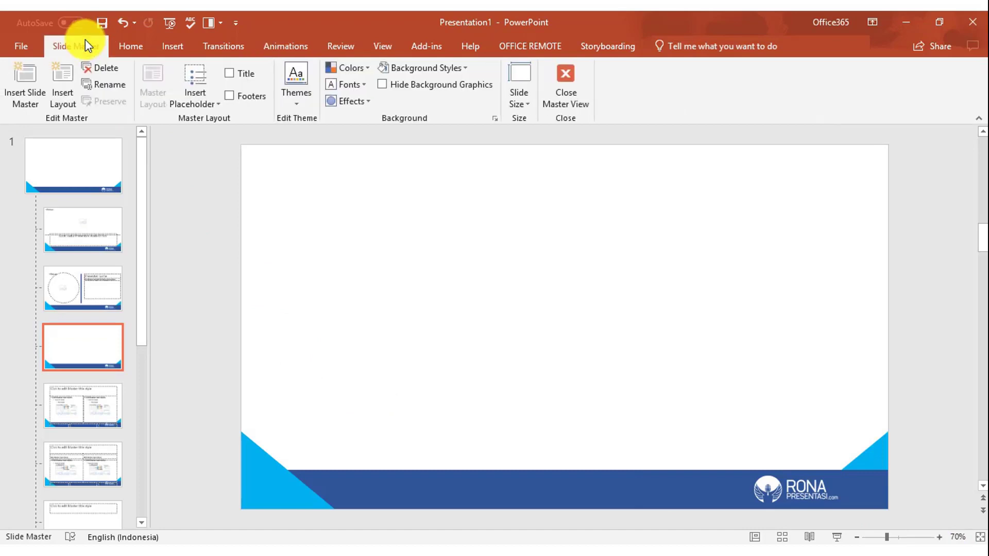
click(232, 73)
- Centre the title text and move the title placeholder slightly lower
click(528, 165)
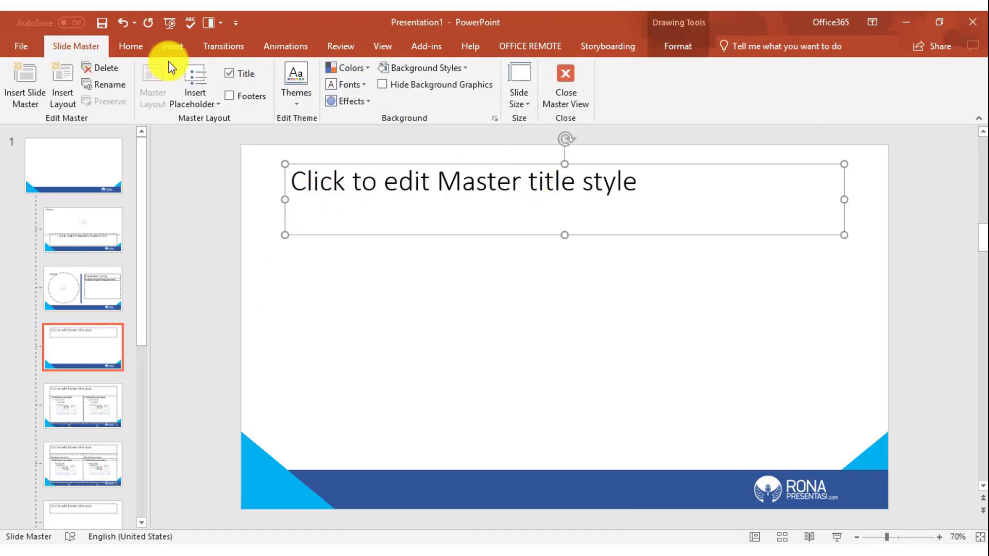
click(135, 46)
click(413, 97)
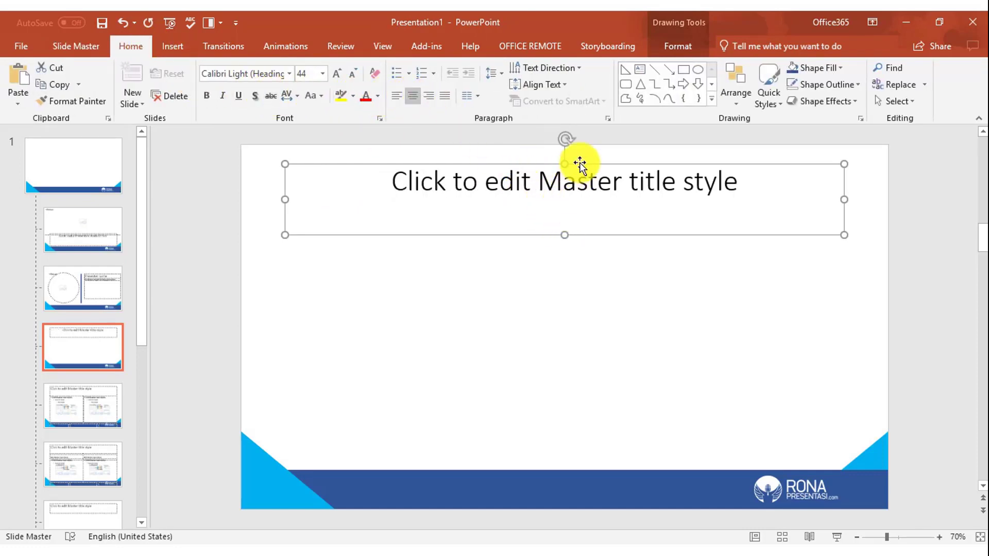
drag(579, 162, 579, 174)
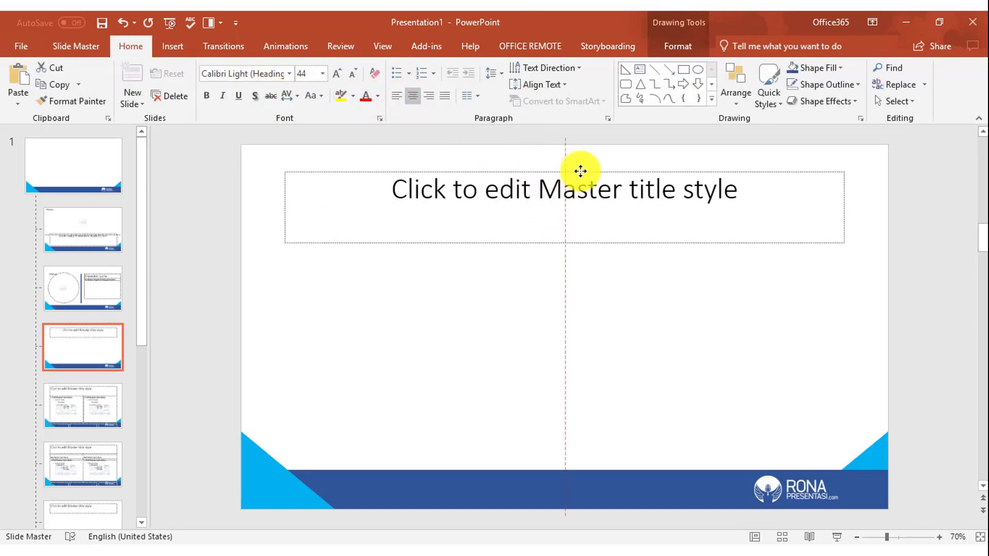
click(920, 252)
click(180, 47)
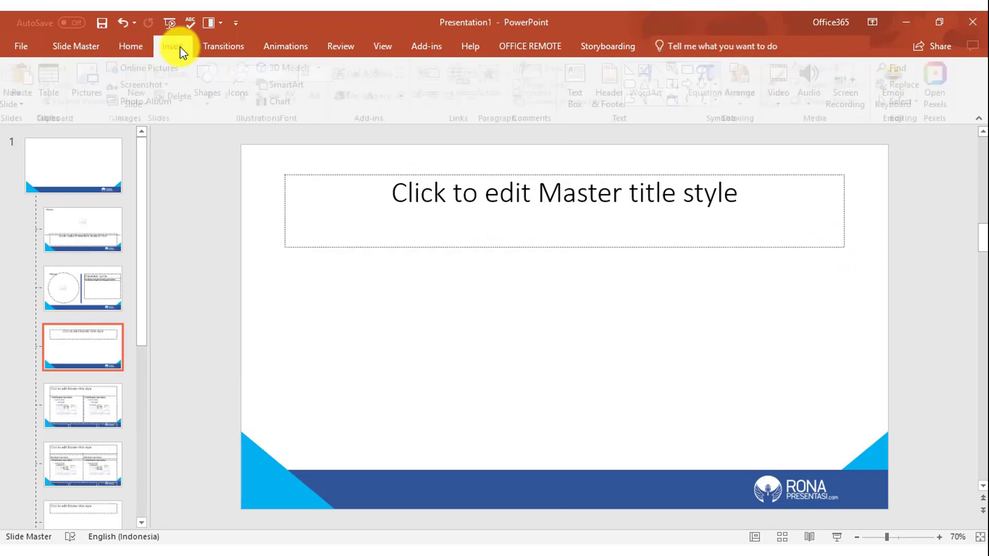
- Add three side-by-side Picture placeholders below the title: draw one, then paste two copies
click(86, 46)
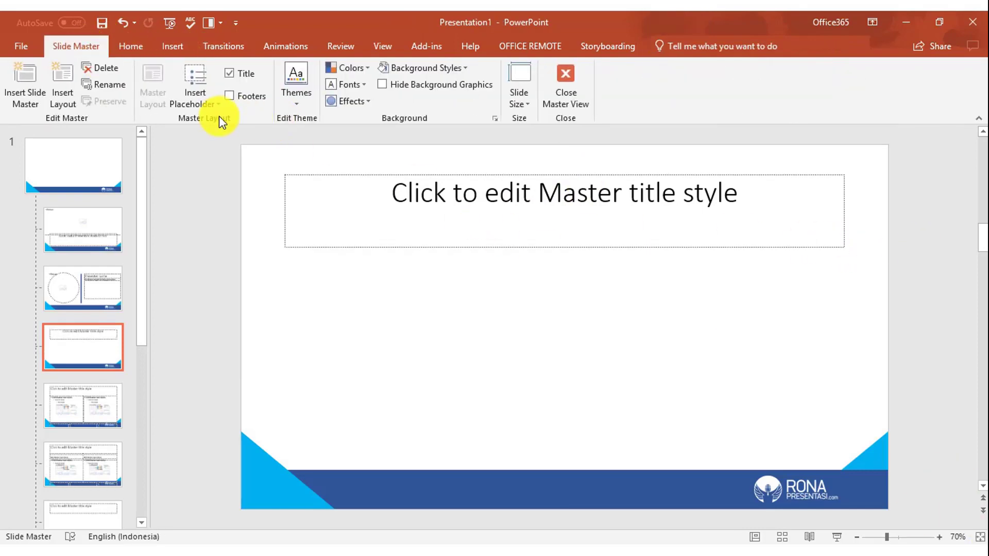
click(215, 106)
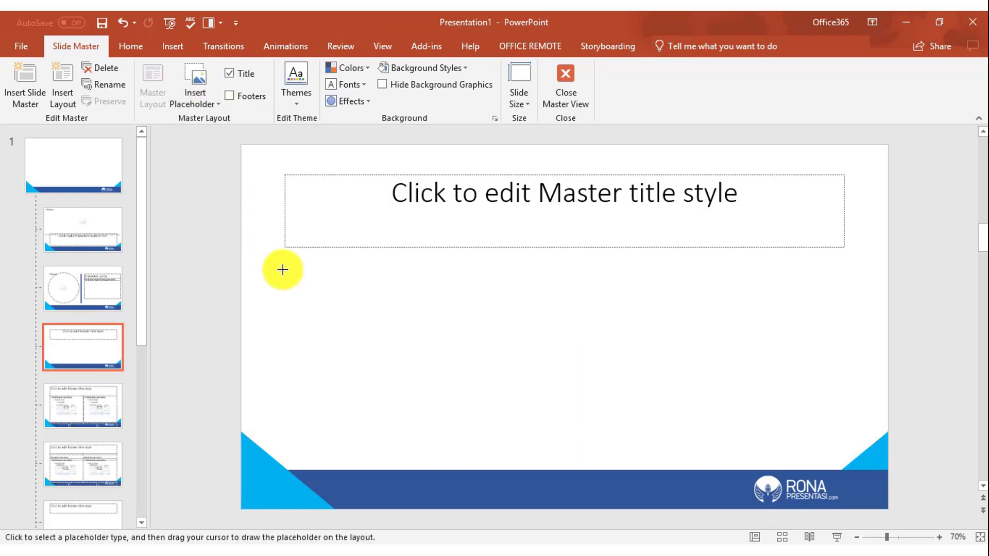
mouse_move(286, 268)
mouse_down()
mouse_move(480, 382)
mouse_move(472, 385)
mouse_up()
right_click(446, 272)
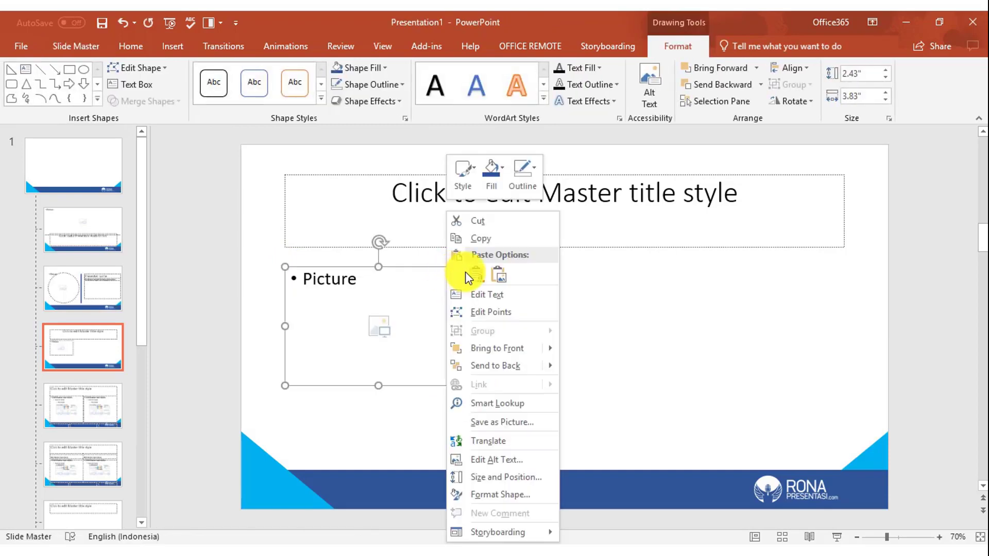
right_click(557, 289)
click(584, 316)
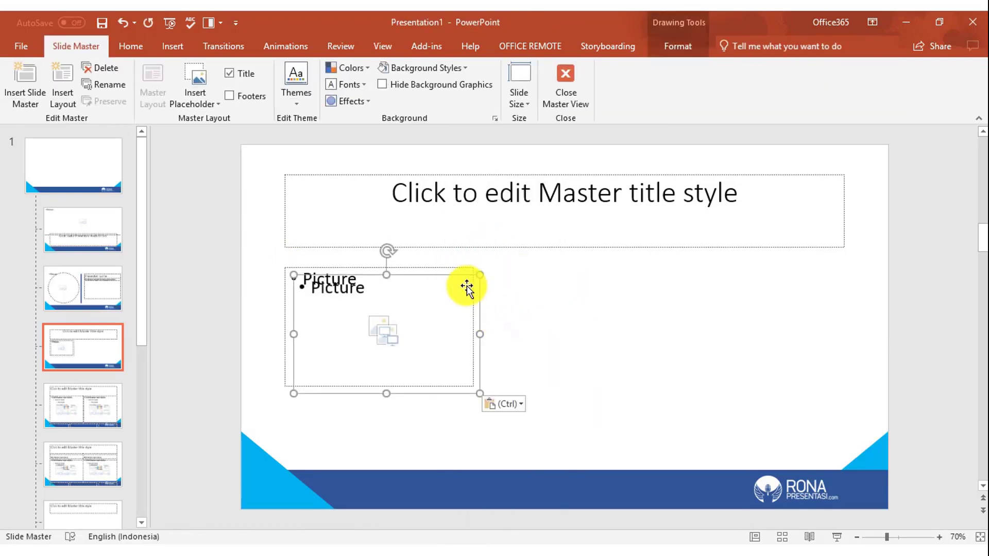
mouse_move(476, 288)
mouse_down()
mouse_move(646, 280)
mouse_move(645, 267)
mouse_up()
right_click(646, 268)
click(703, 243)
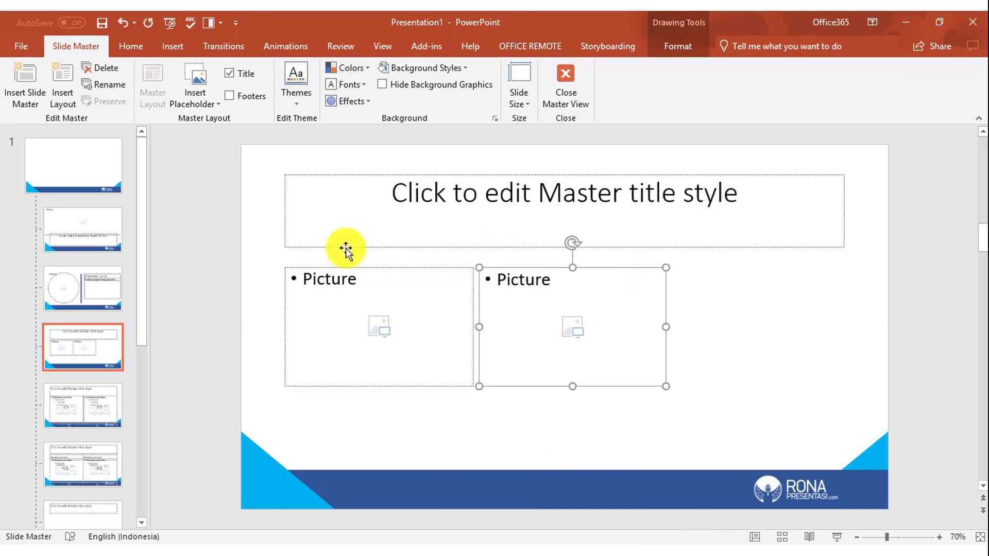
right_click(210, 238)
click(229, 261)
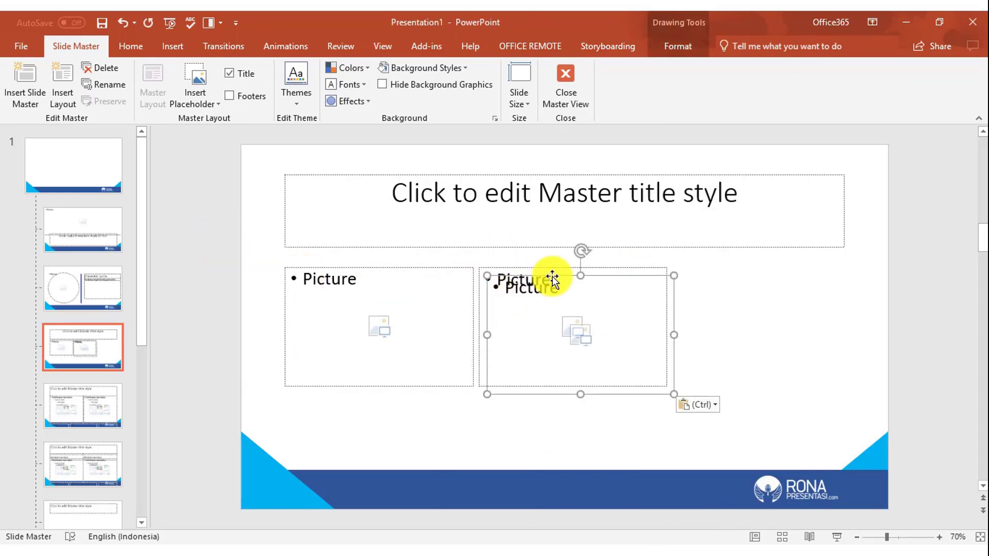
drag(547, 276, 736, 268)
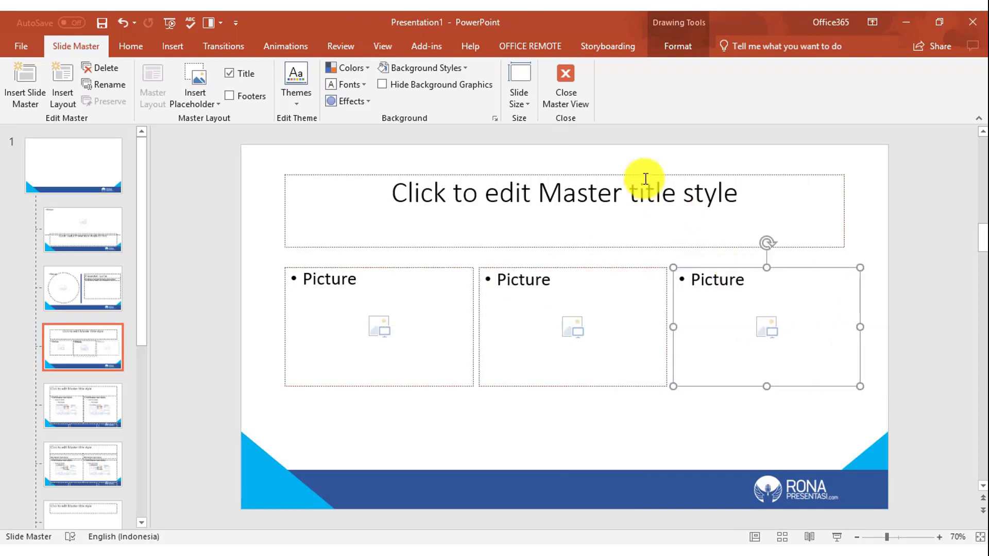
- Stretch the title placeholder's edges to line up with the outer picture placeholders
drag(644, 178, 651, 177)
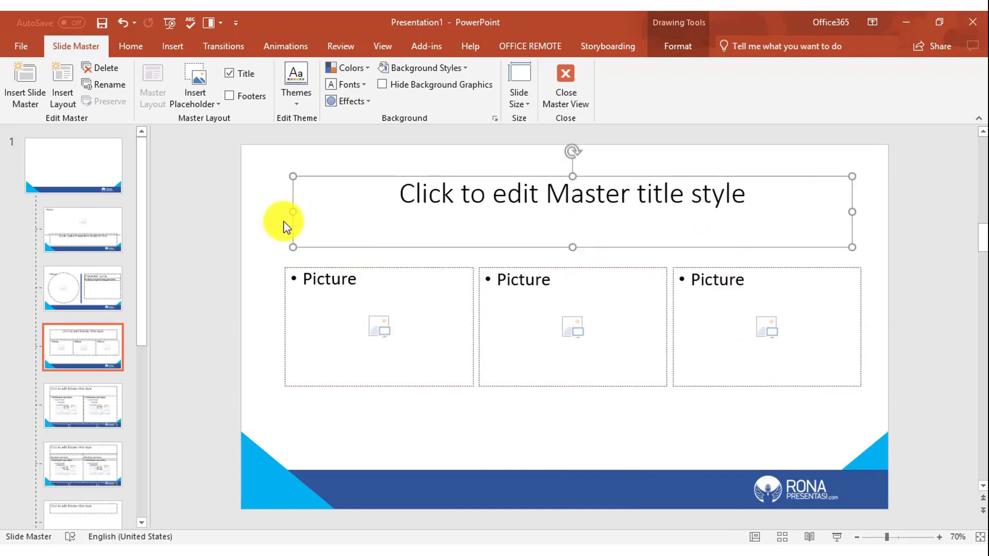
drag(289, 210, 281, 209)
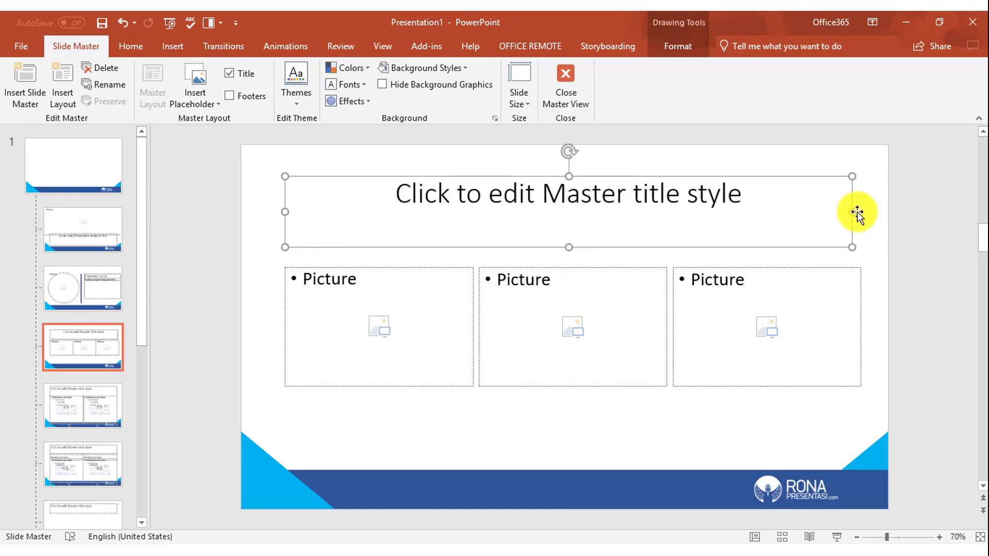
drag(857, 211, 866, 212)
click(900, 215)
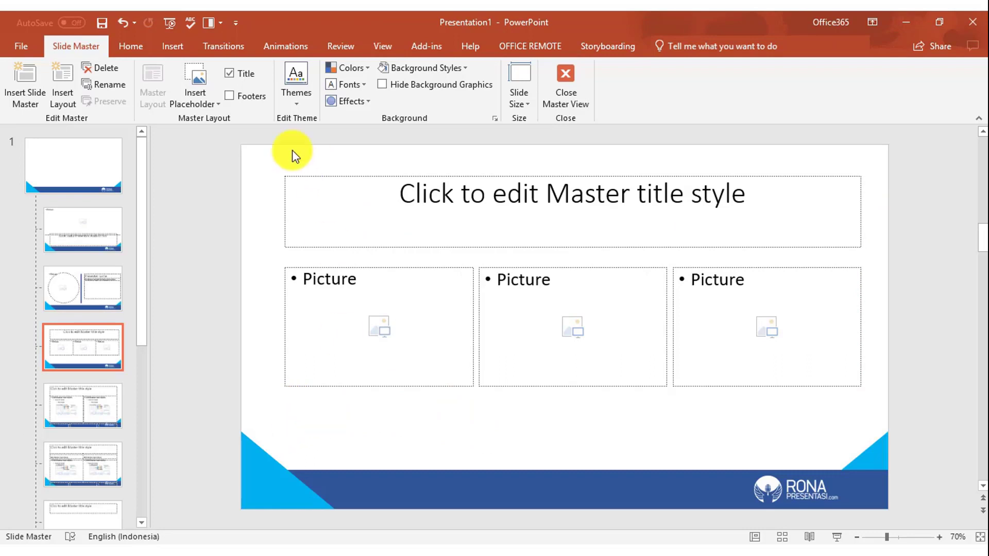
- Draw a Text placeholder under the left picture and delete its extra sample levels
click(211, 101)
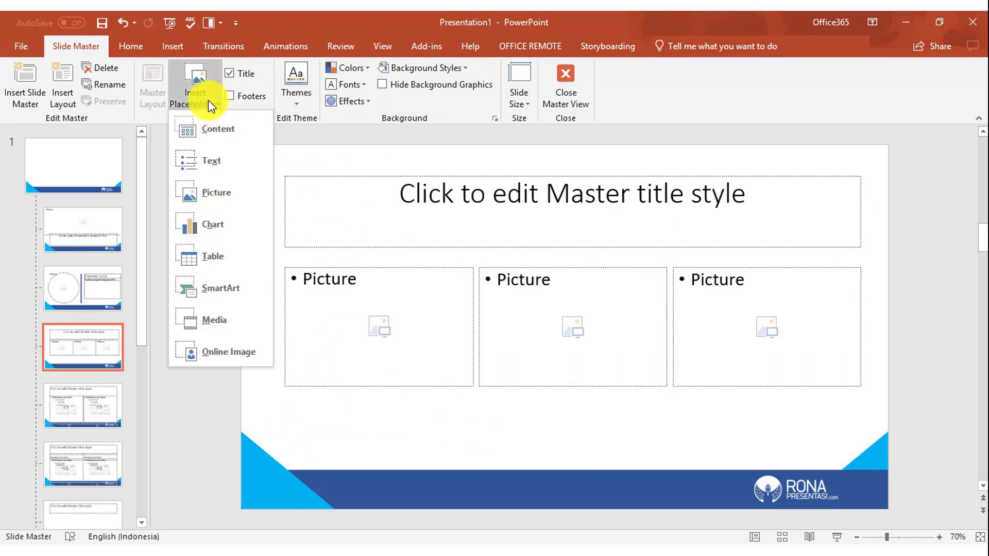
click(232, 164)
drag(285, 392, 468, 443)
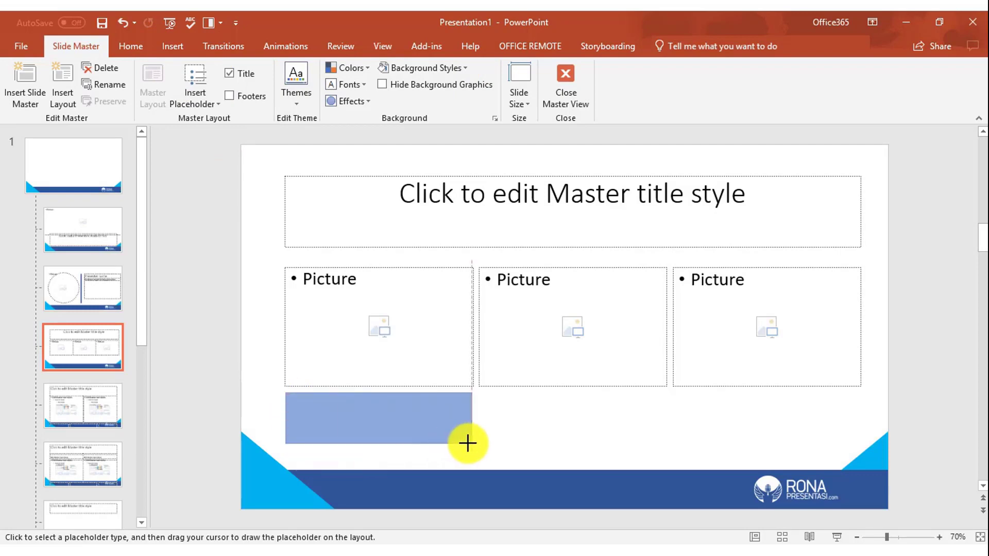
drag(304, 426, 539, 539)
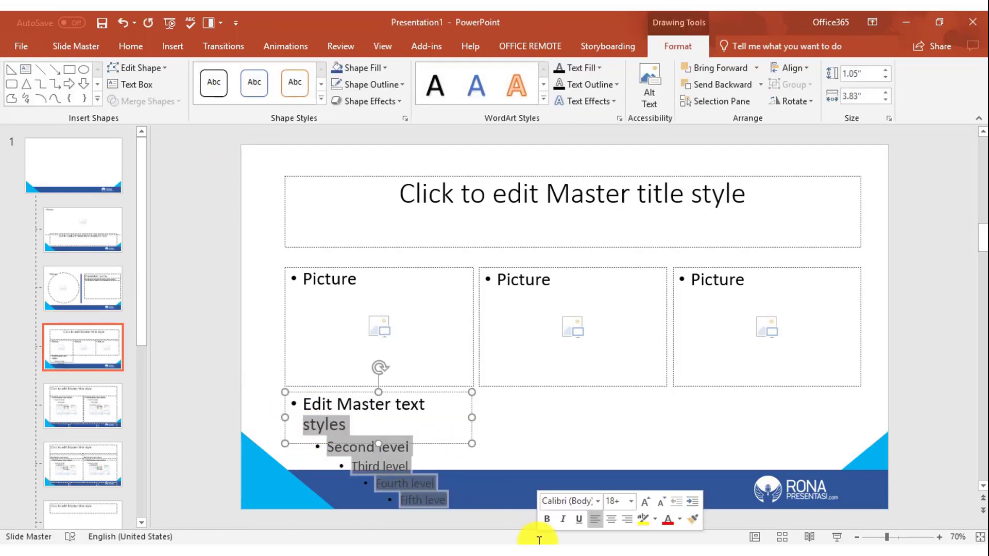
key(Delete)
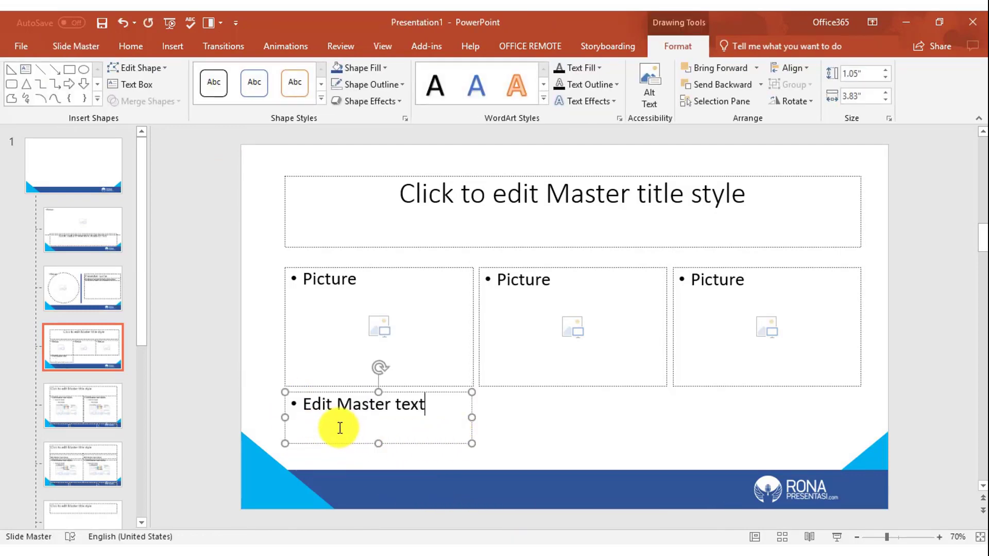
- Remove the bullet from the 'Edit Master text' caption and centre it
click(304, 404)
key(BackSpace)
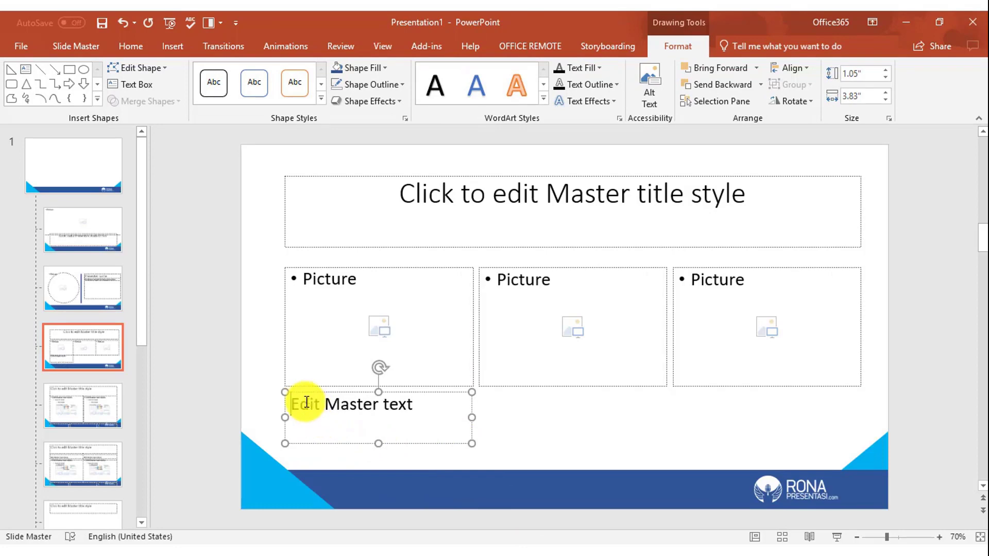
triple_click(306, 402)
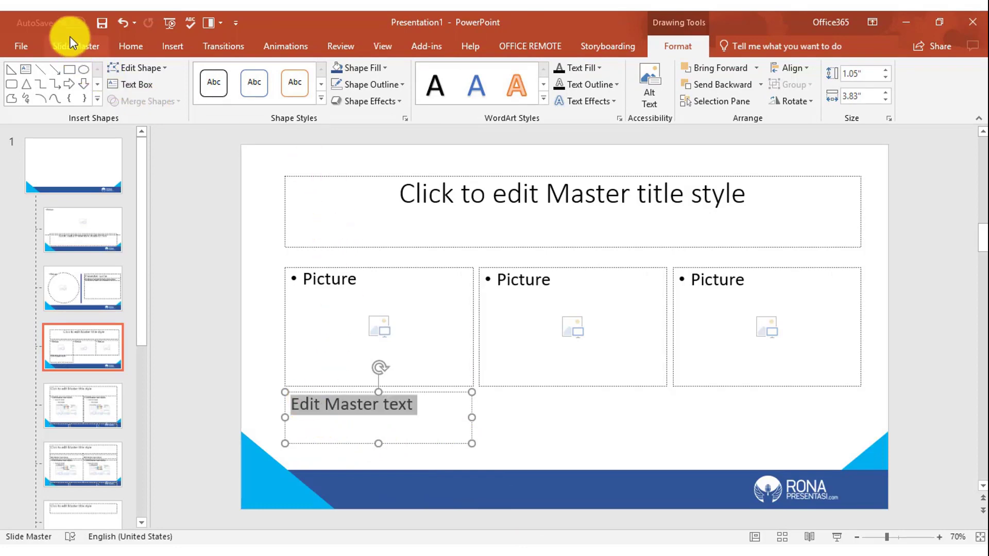
click(72, 46)
click(132, 47)
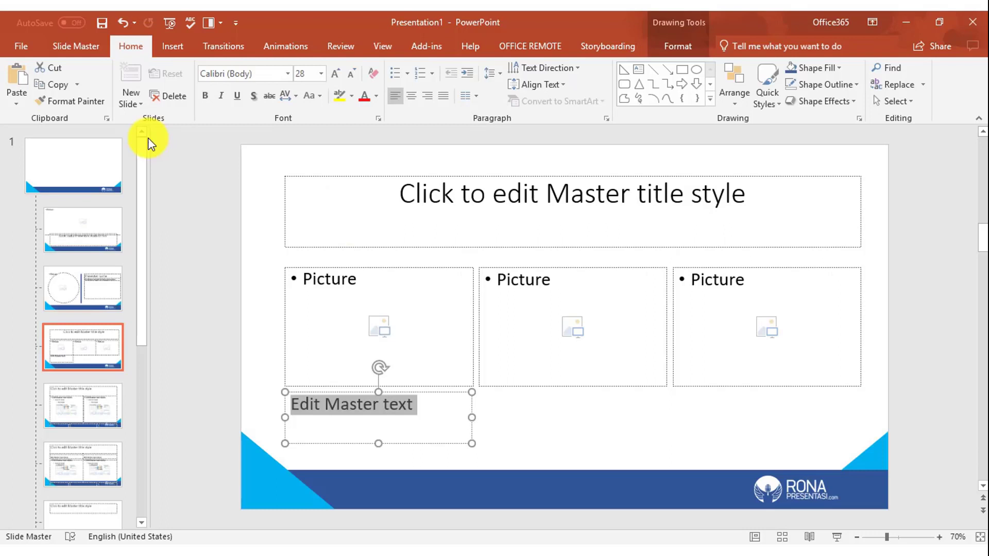
click(413, 98)
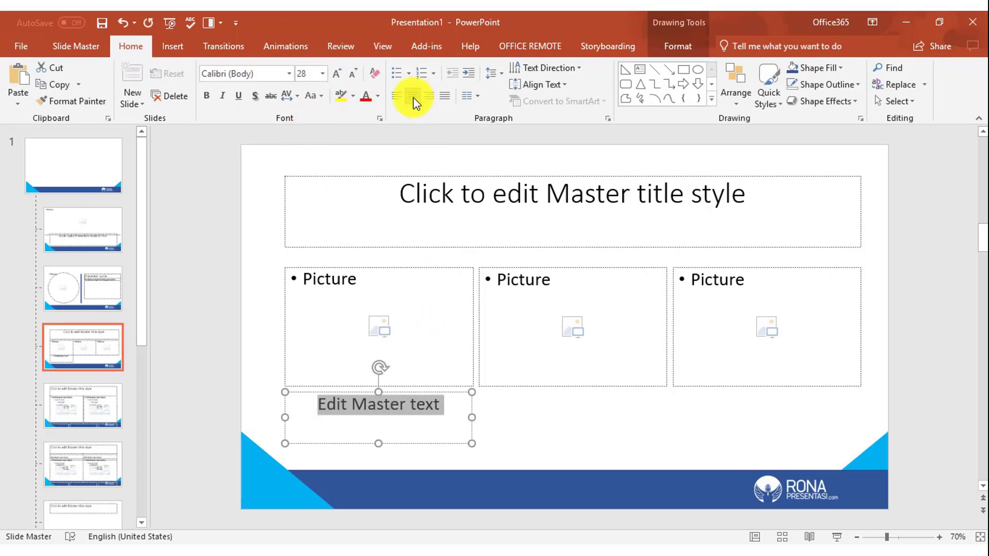
- Make the caption taller and paste a copy under the middle picture
drag(379, 443, 379, 458)
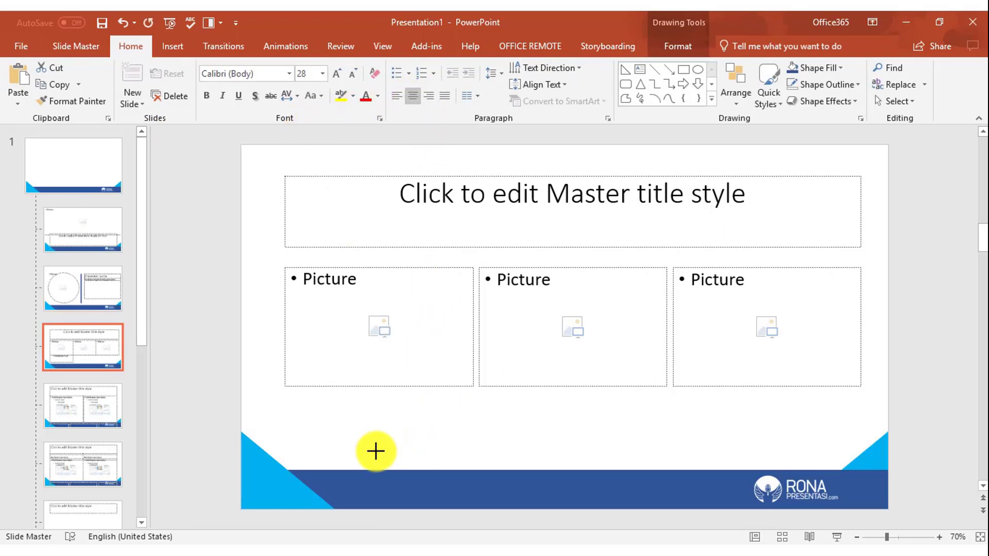
right_click(469, 407)
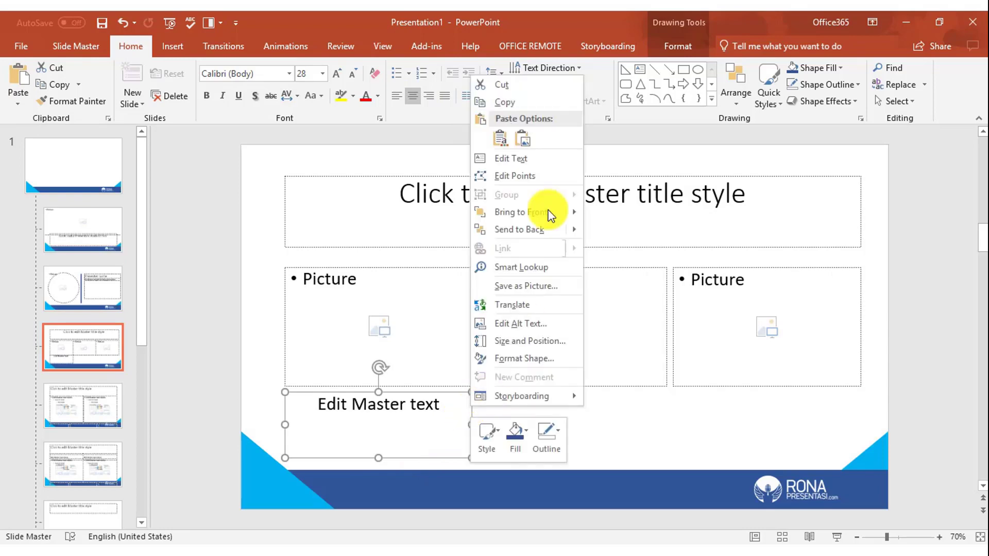
click(515, 102)
right_click(183, 239)
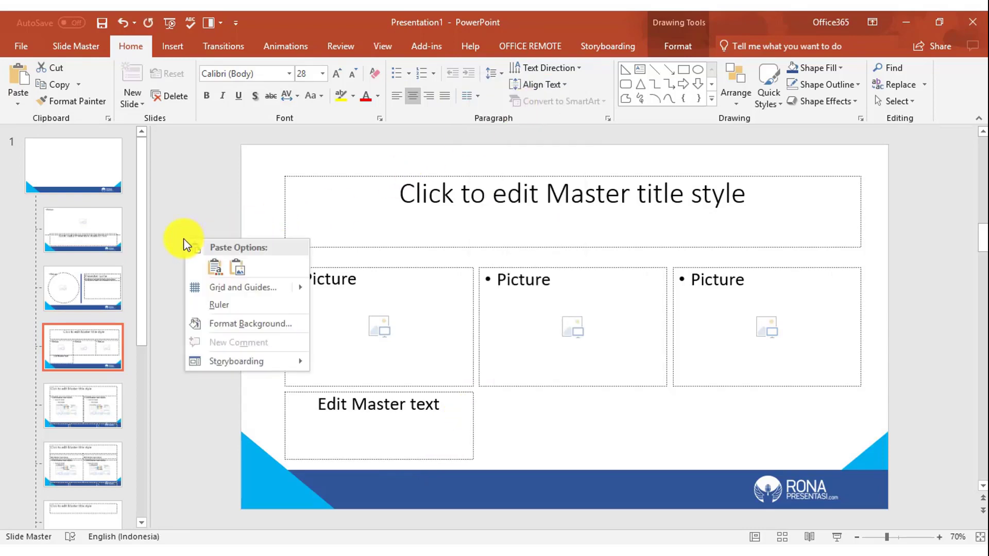
click(215, 268)
mouse_move(459, 400)
mouse_down()
mouse_move(580, 403)
mouse_move(647, 391)
mouse_up()
- Paste another caption copy and place it under the right picture
right_click(647, 391)
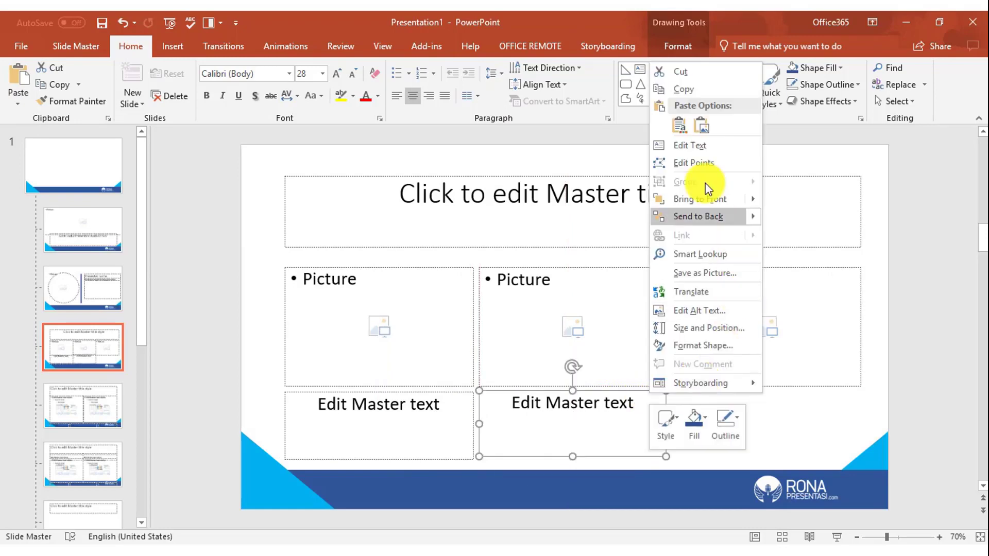
click(700, 92)
right_click(191, 306)
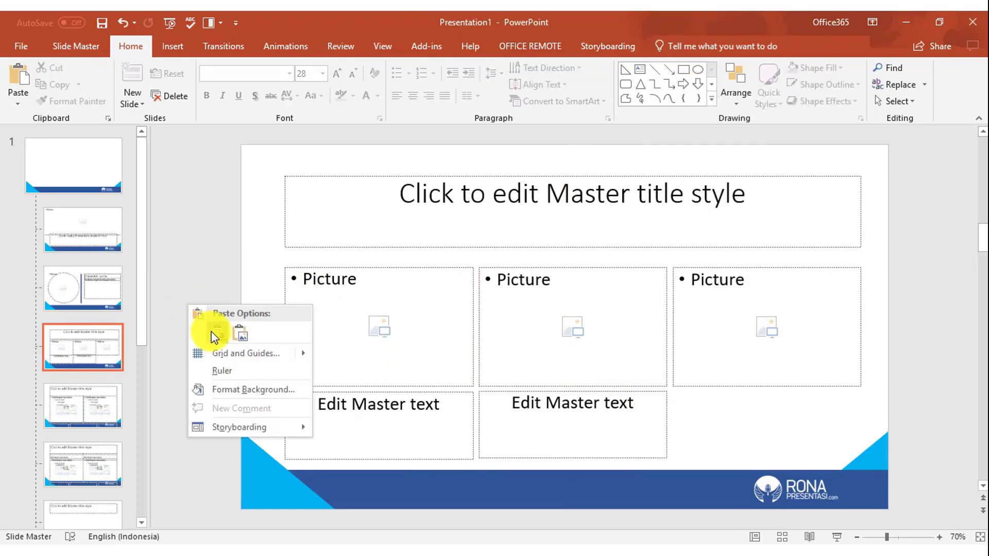
click(205, 331)
drag(646, 406, 831, 390)
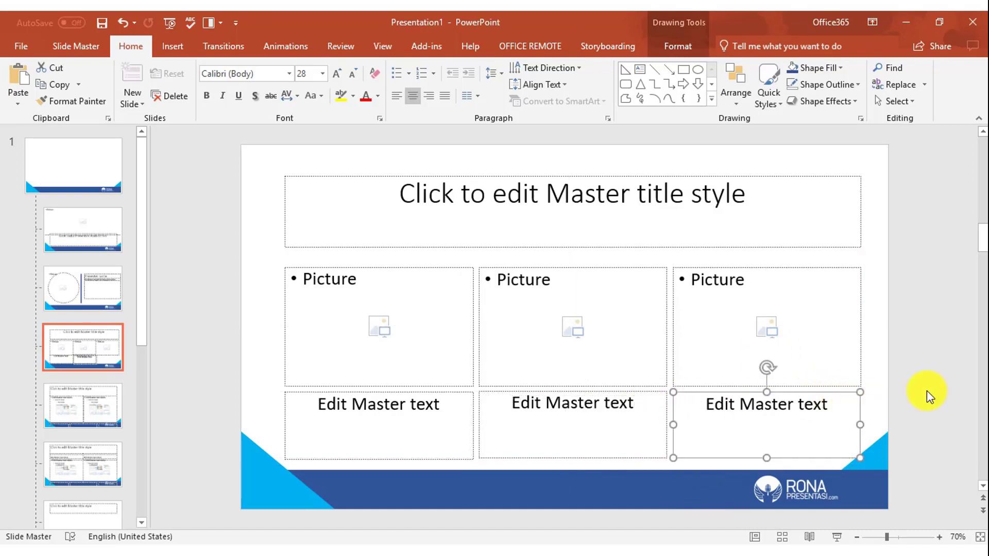
click(928, 393)
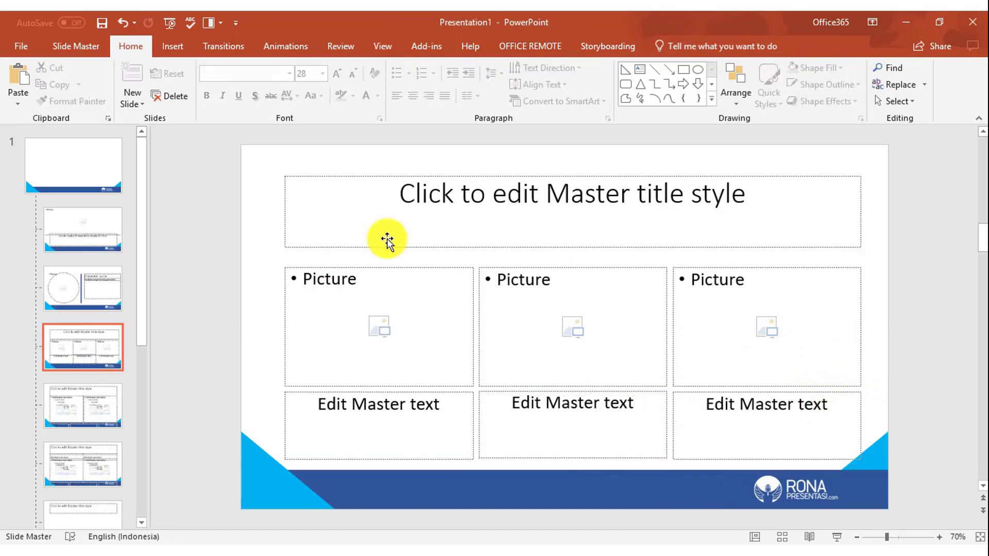
- Give the title a Float In entrance with Float Down direction, starting With Previous
click(405, 175)
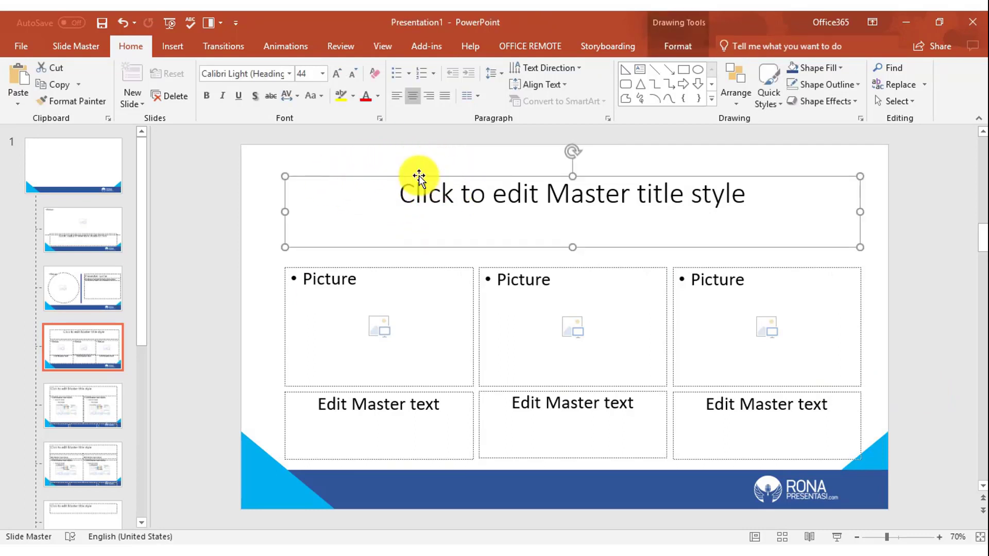
click(303, 49)
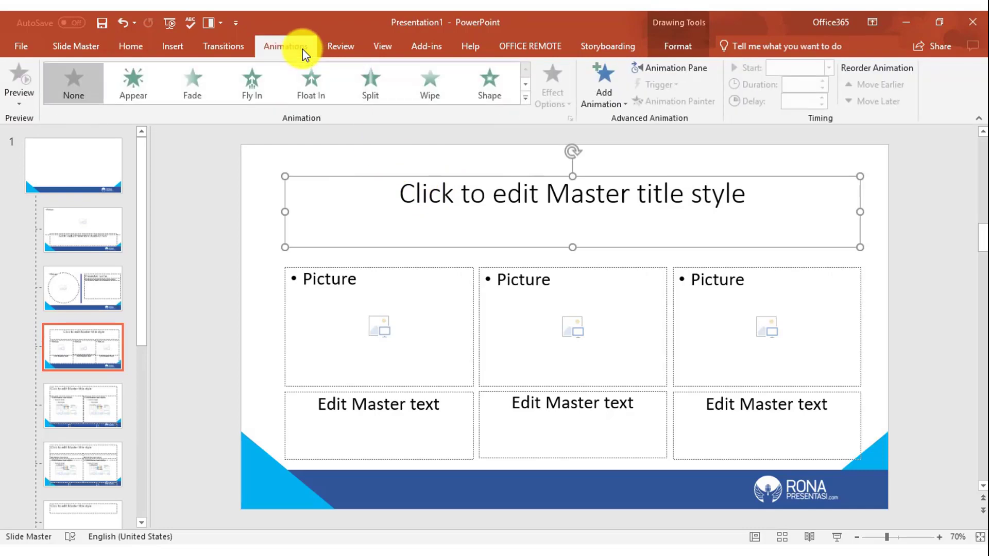
click(312, 88)
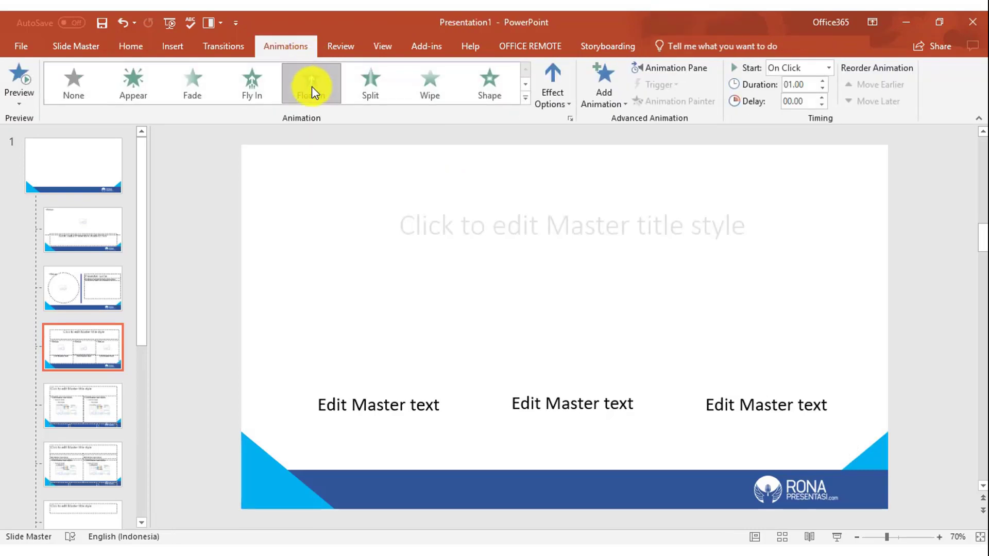
click(565, 100)
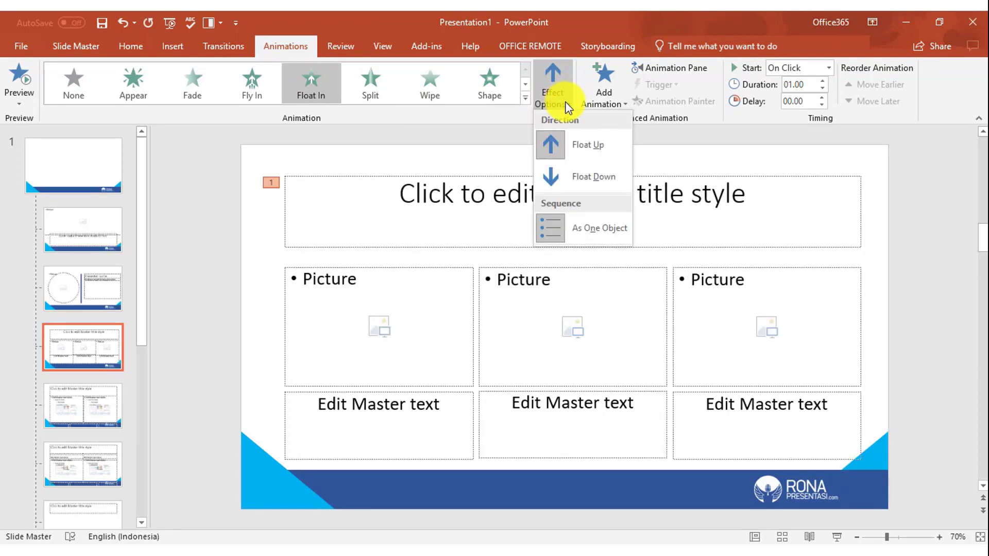
click(587, 177)
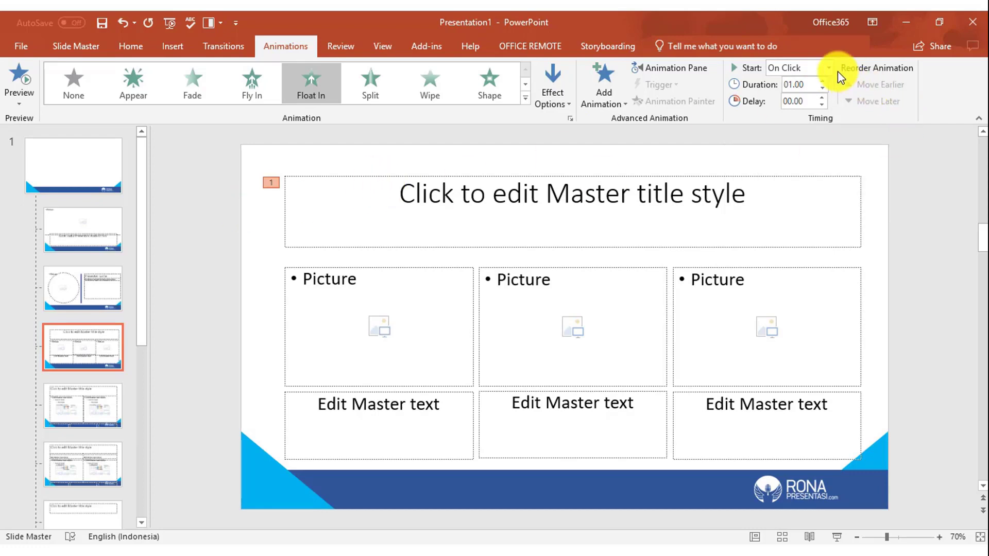
click(829, 68)
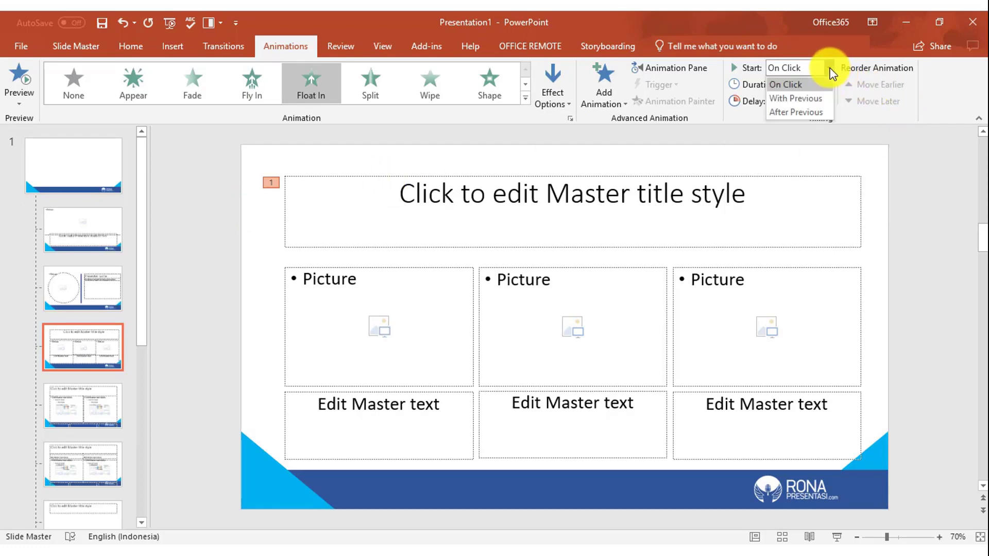
click(806, 101)
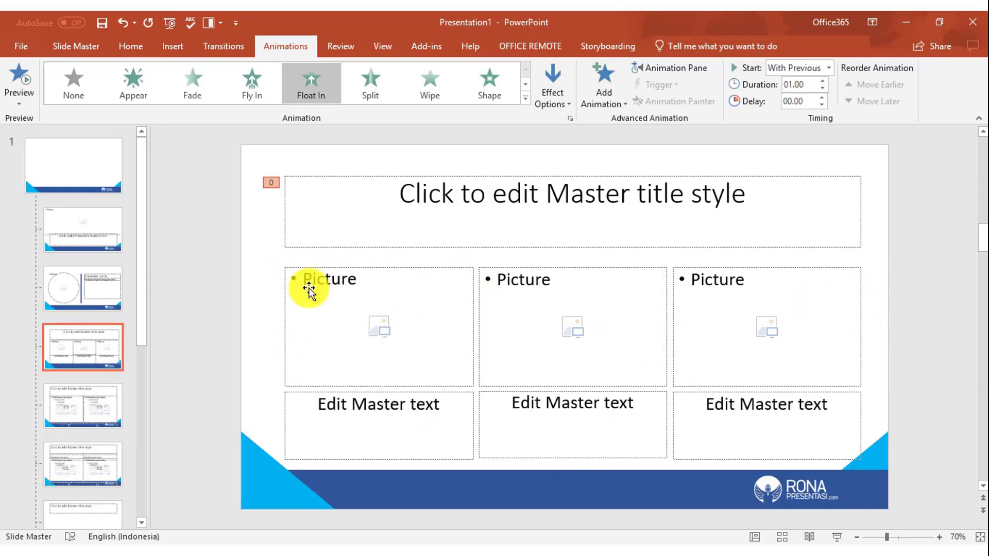
- Apply Float In to the left picture and its caption, with the caption starting After Previous
click(360, 270)
shift+click(284, 413)
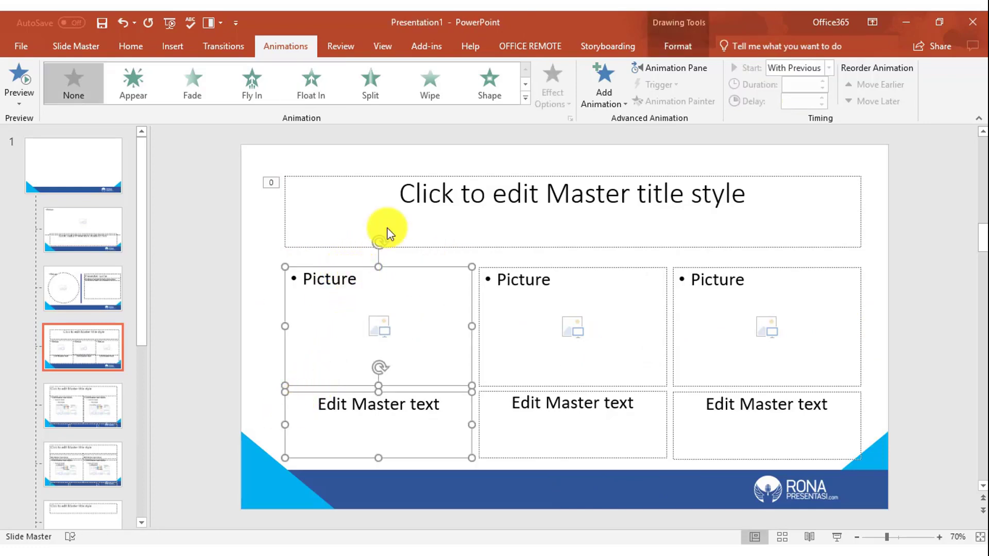
click(318, 86)
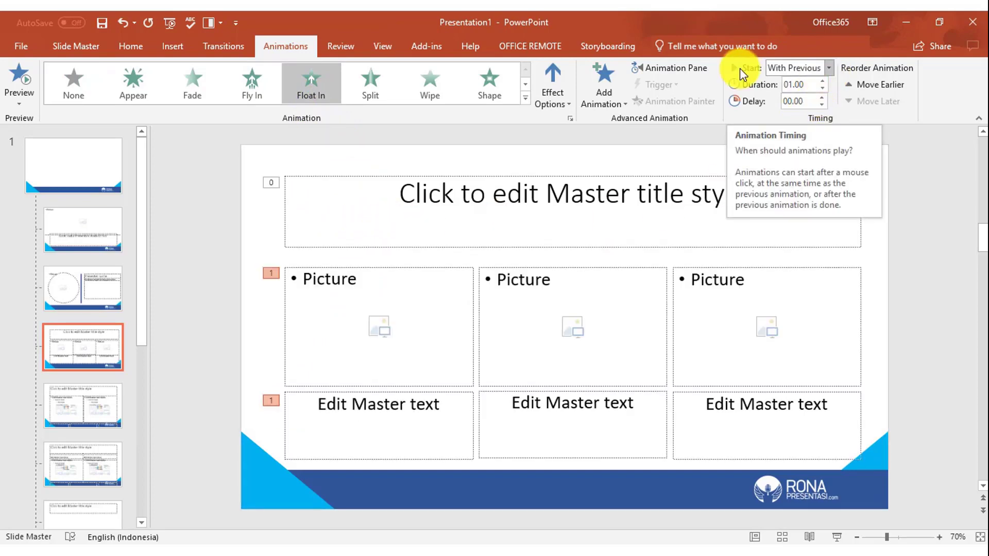
click(676, 68)
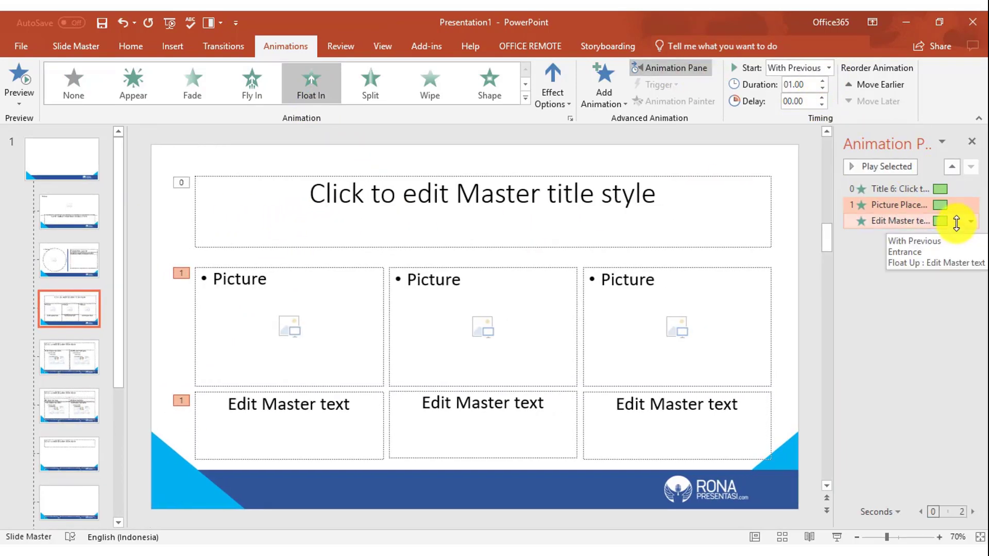
click(956, 223)
click(830, 67)
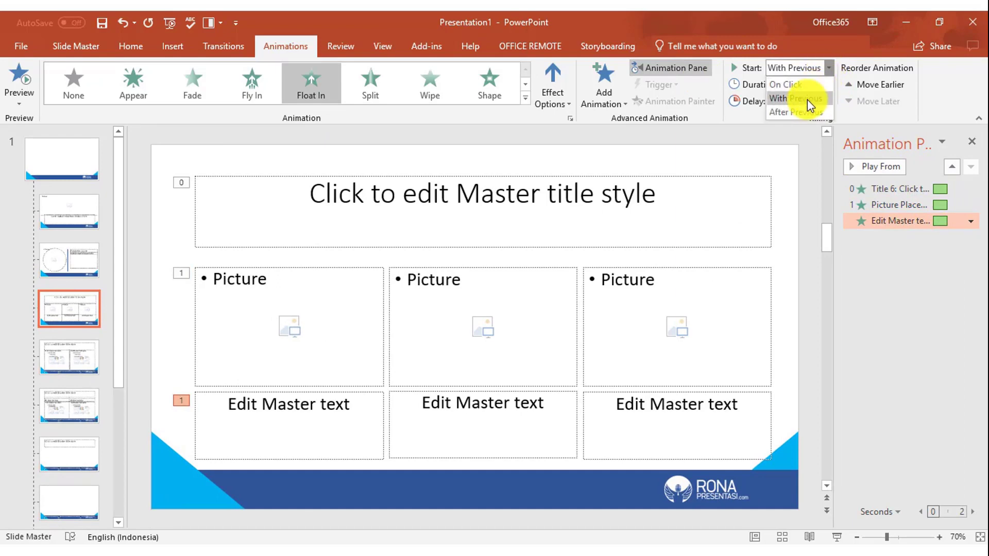
click(804, 110)
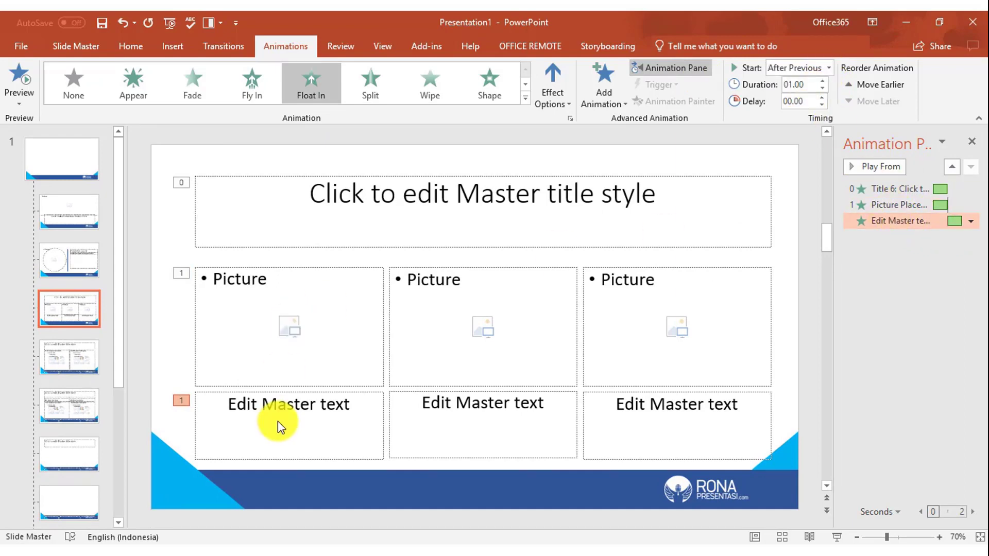
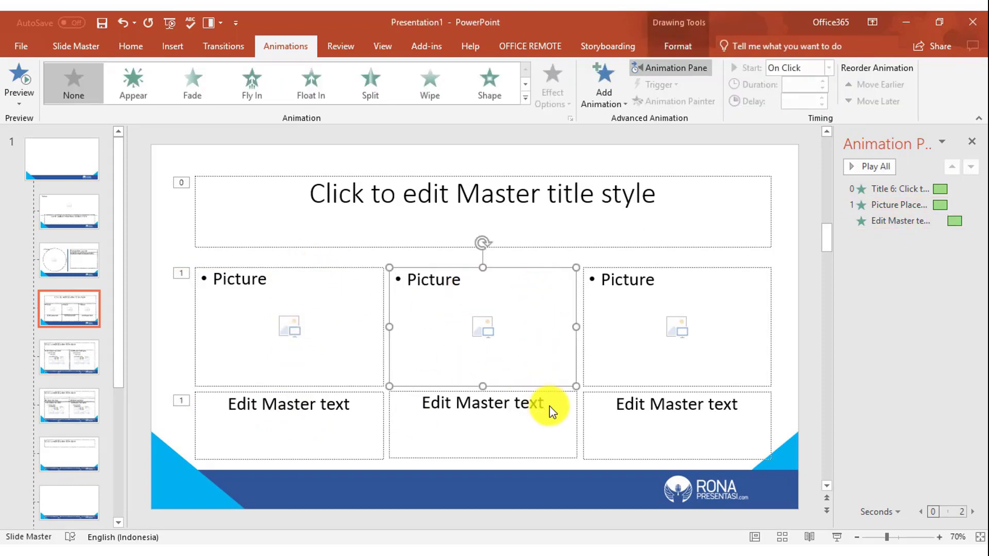
- Give the middle picture and caption Float In, with the caption starting After Previous
shift+click(536, 396)
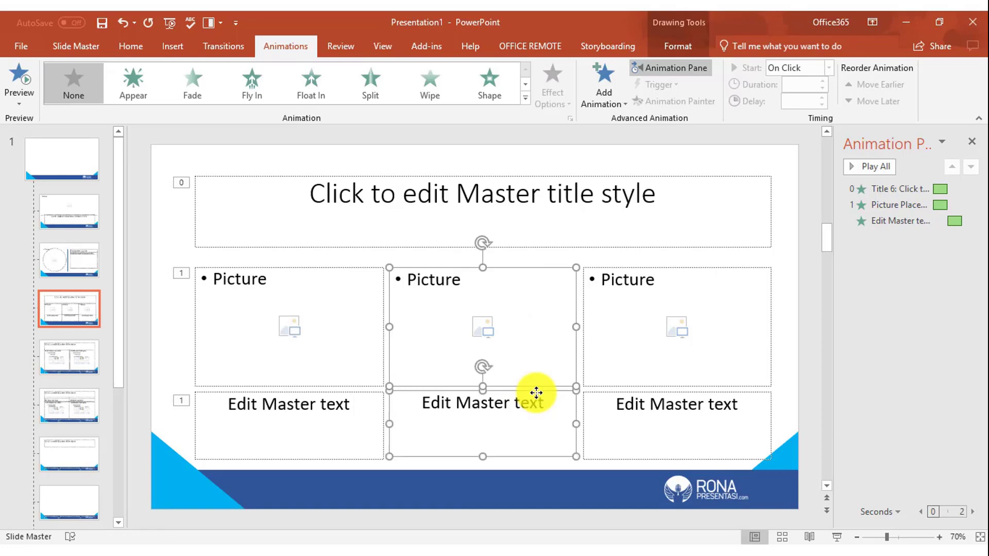
click(327, 97)
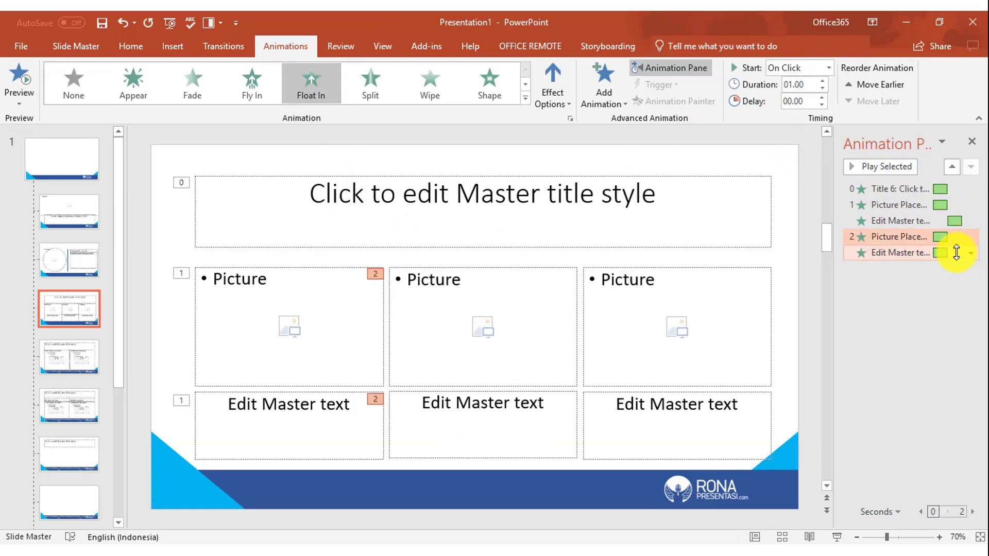
click(953, 252)
click(829, 67)
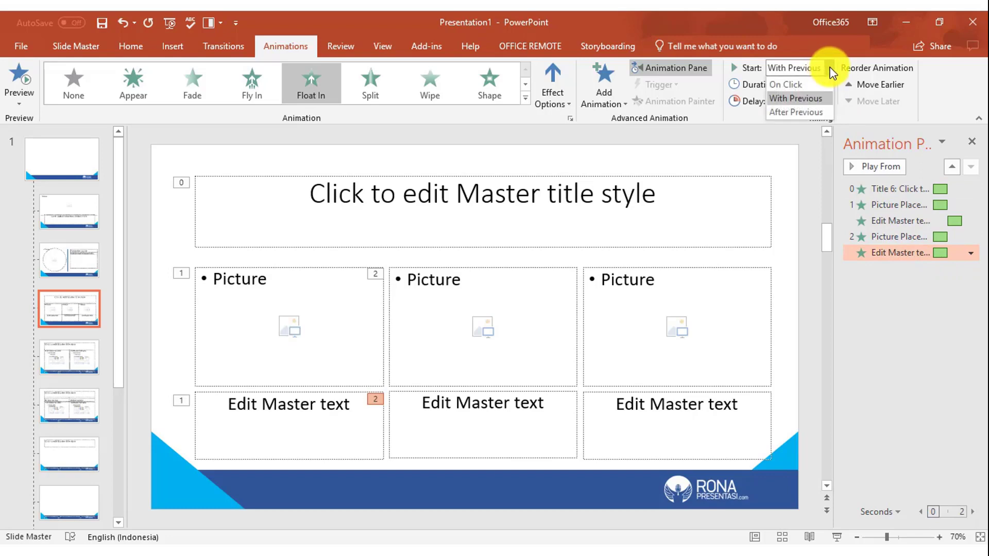
click(812, 112)
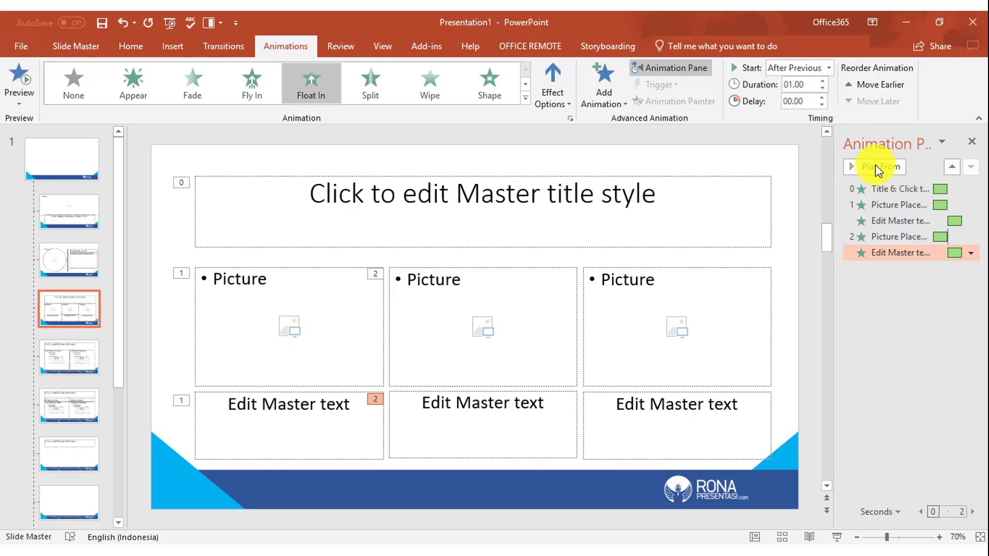
click(965, 223)
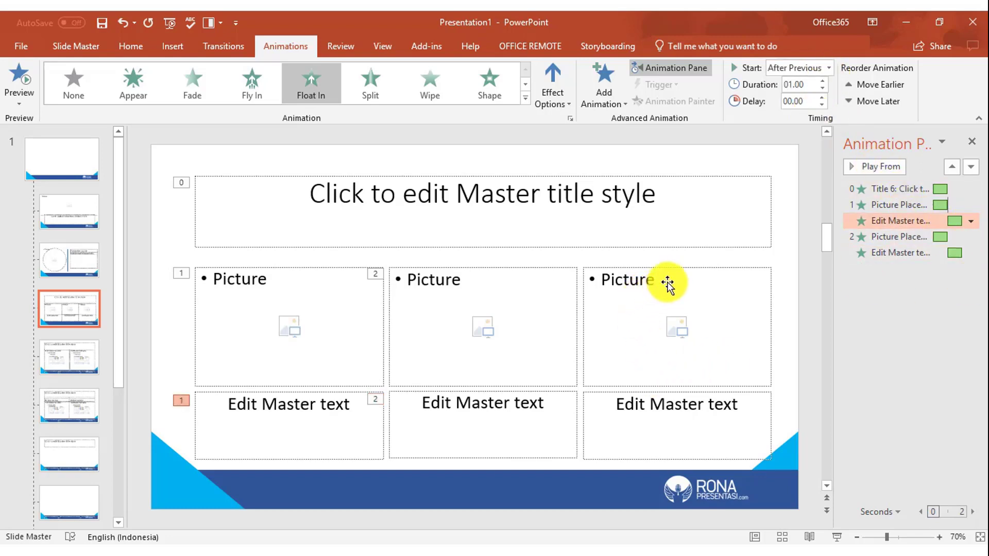
- Give the right picture and caption Float In, with the last caption starting After Previous
click(762, 289)
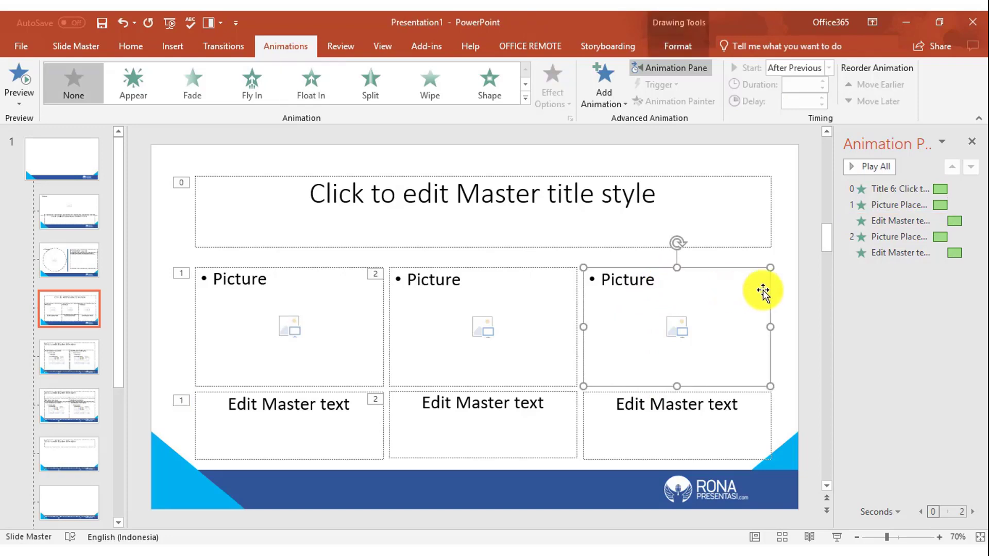
shift+click(761, 415)
click(318, 96)
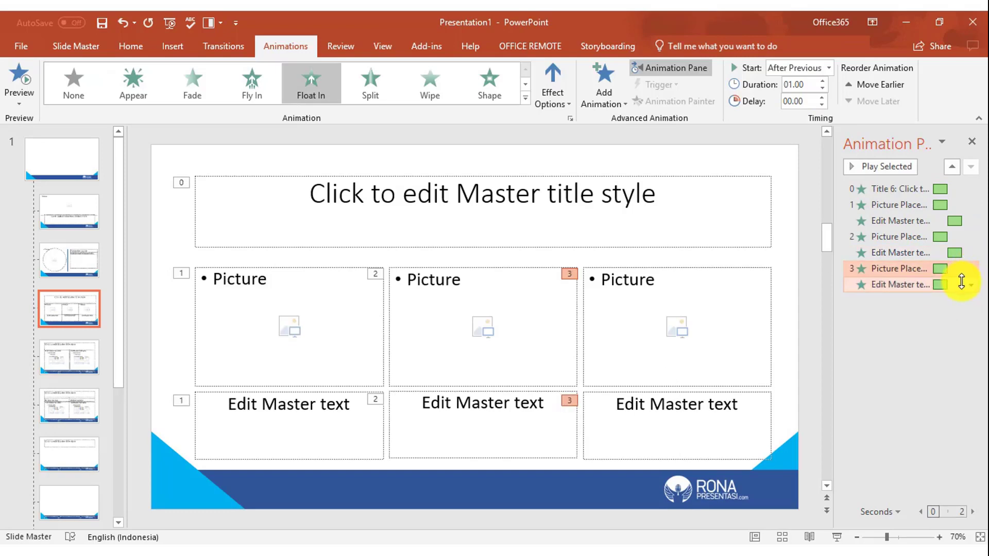
click(958, 284)
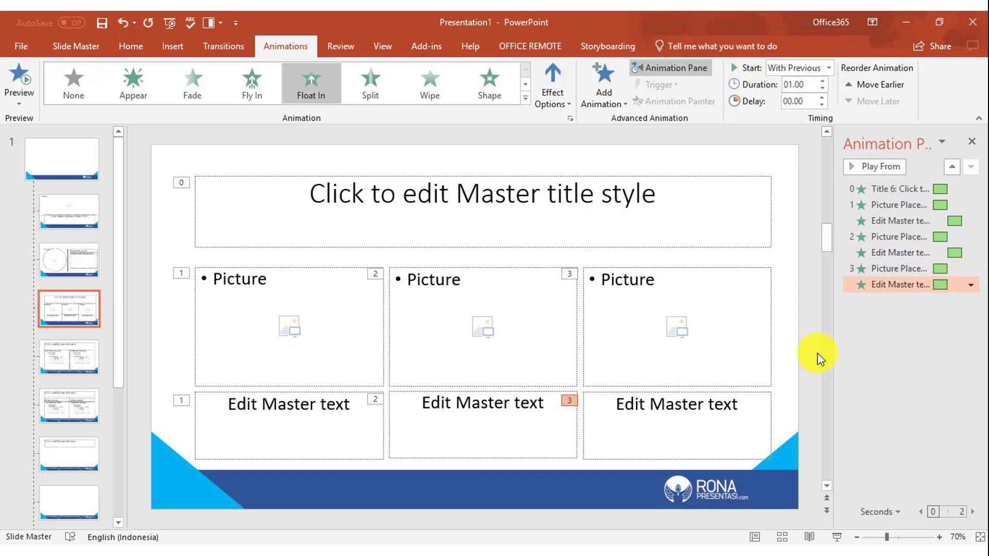
click(828, 67)
click(796, 112)
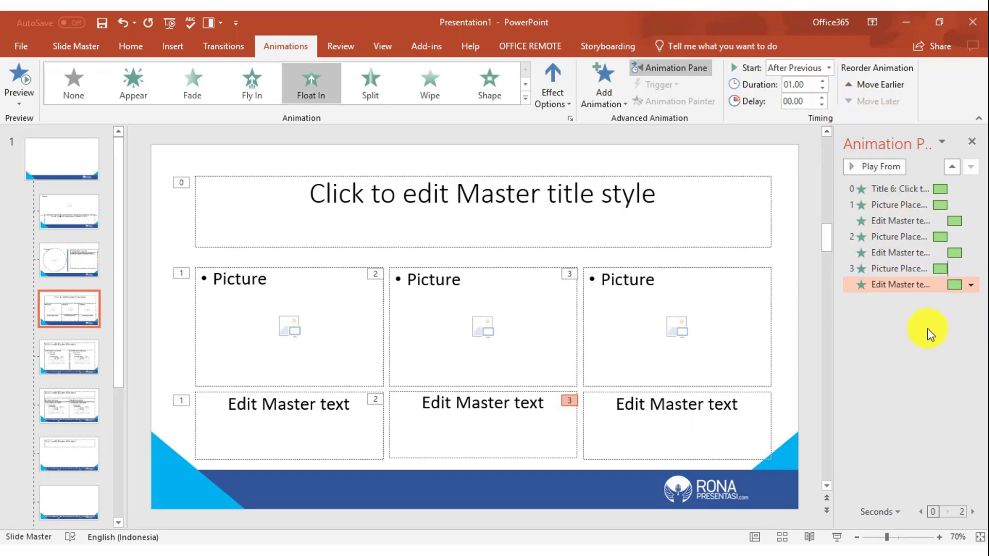
click(972, 141)
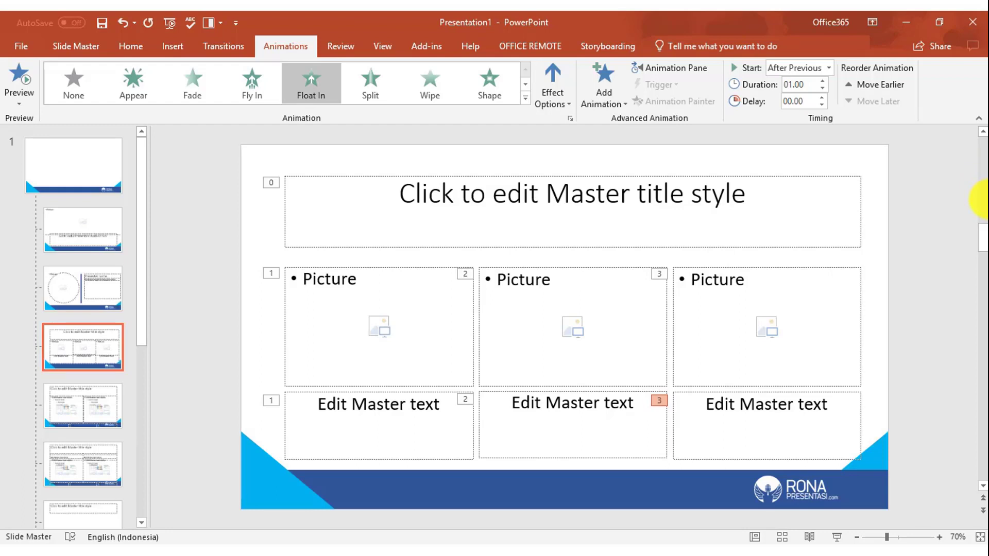
- Close Master View and delete slides 2–5, leaving only the title slide
click(67, 48)
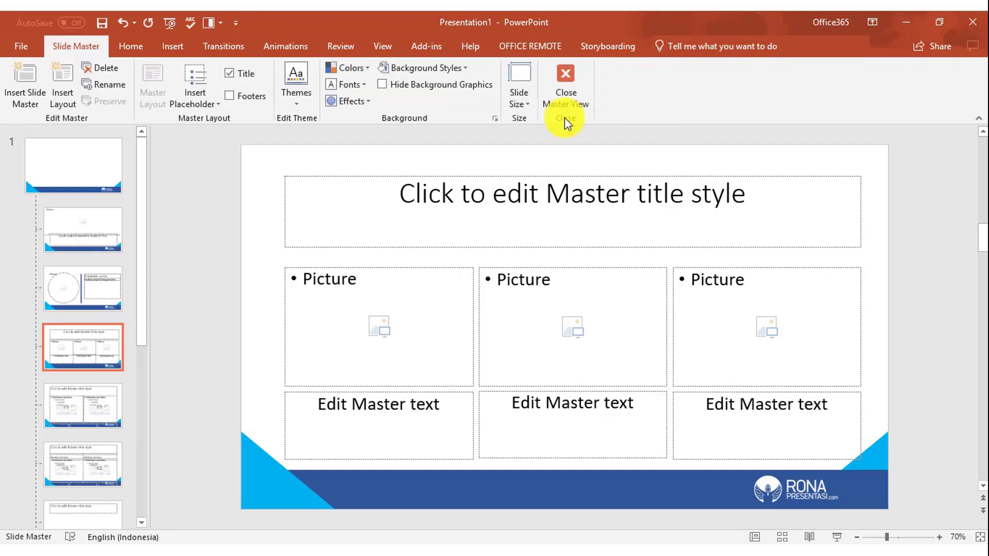
click(571, 90)
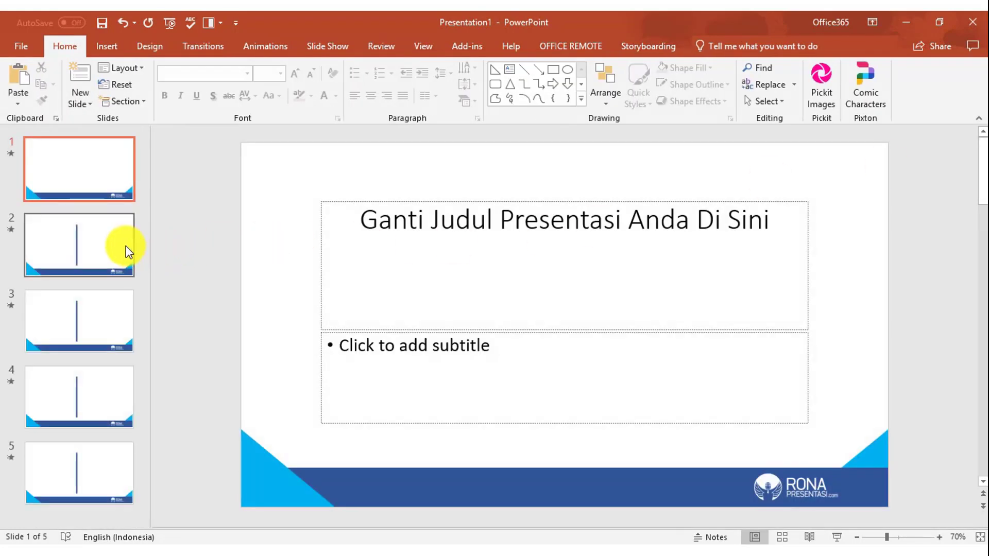
click(114, 244)
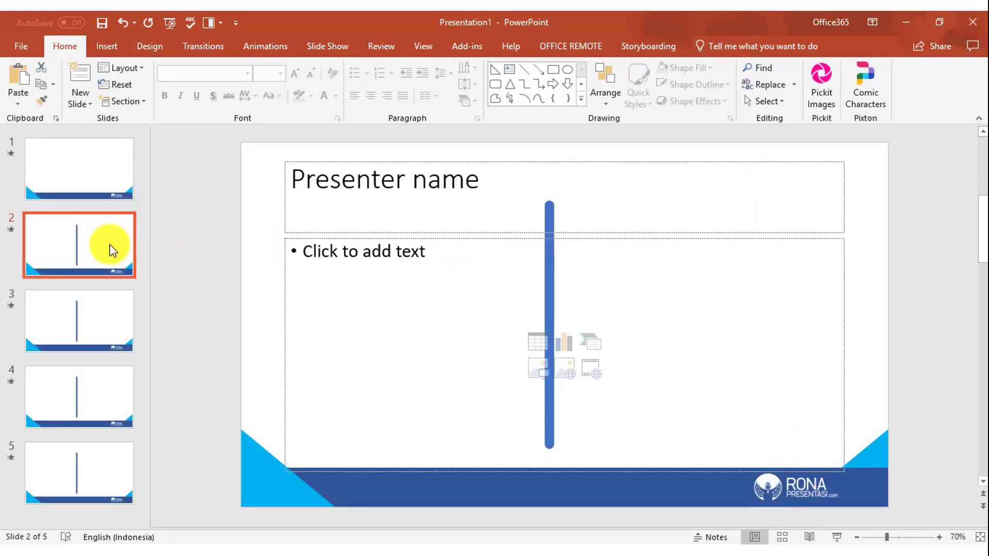
click(109, 461)
key(Delete)
key(Delete)
key(Delete)
key(Delete)
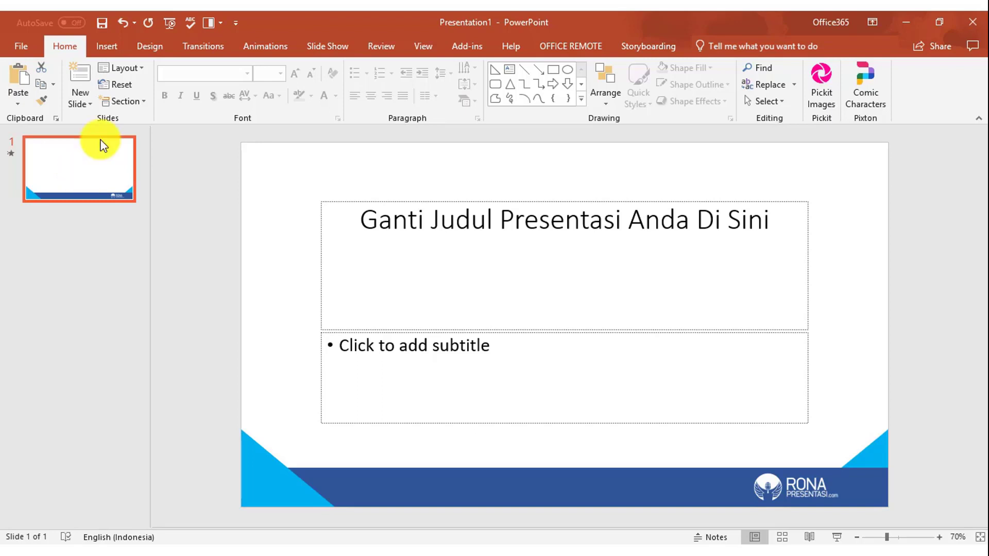
- Apply the Title Slide layout to slide 1 and add a new presenter slide
click(137, 69)
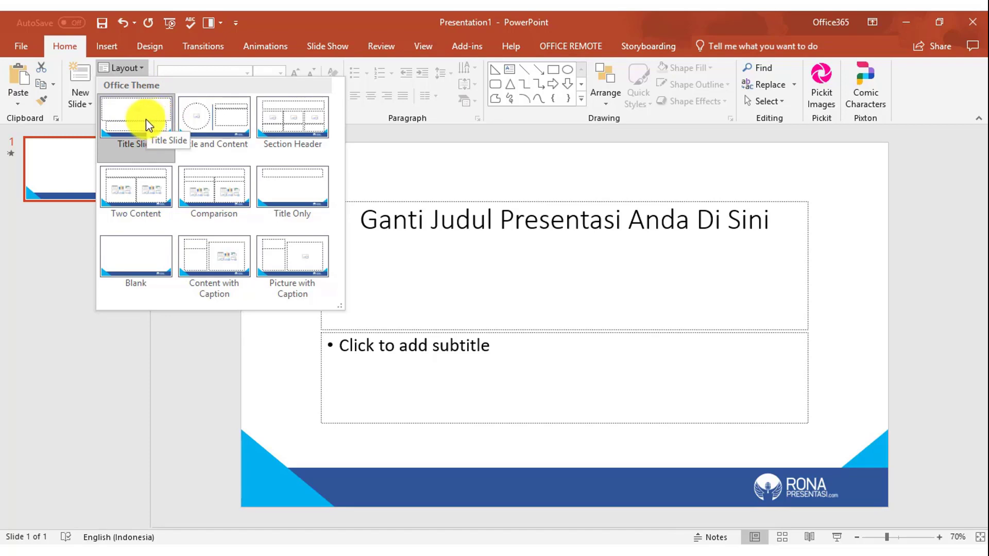
click(144, 120)
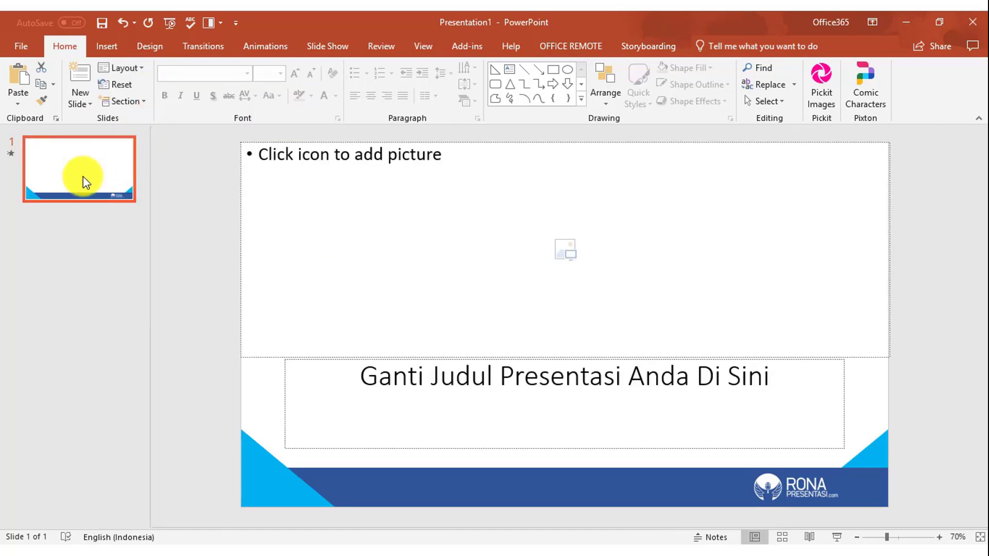
key(Return)
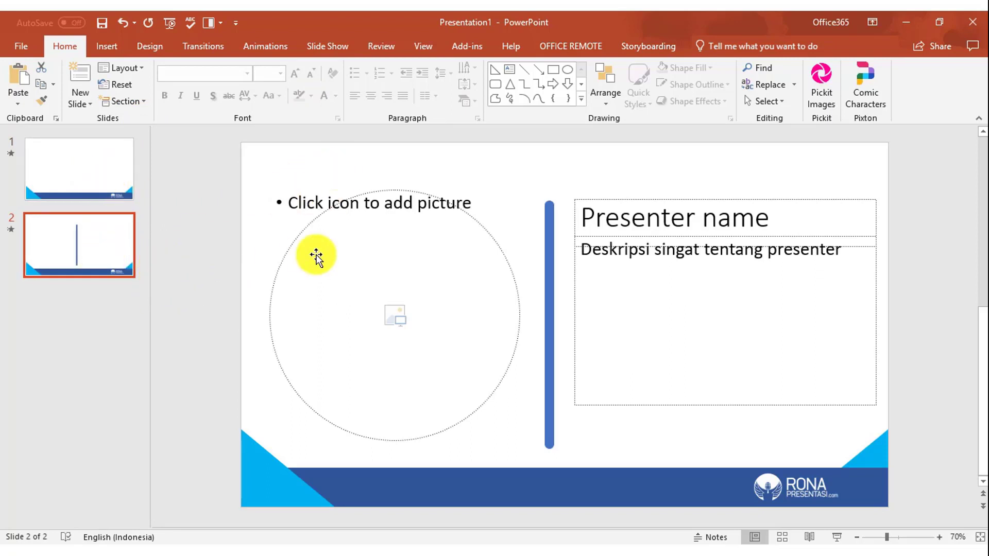
click(144, 65)
click(229, 121)
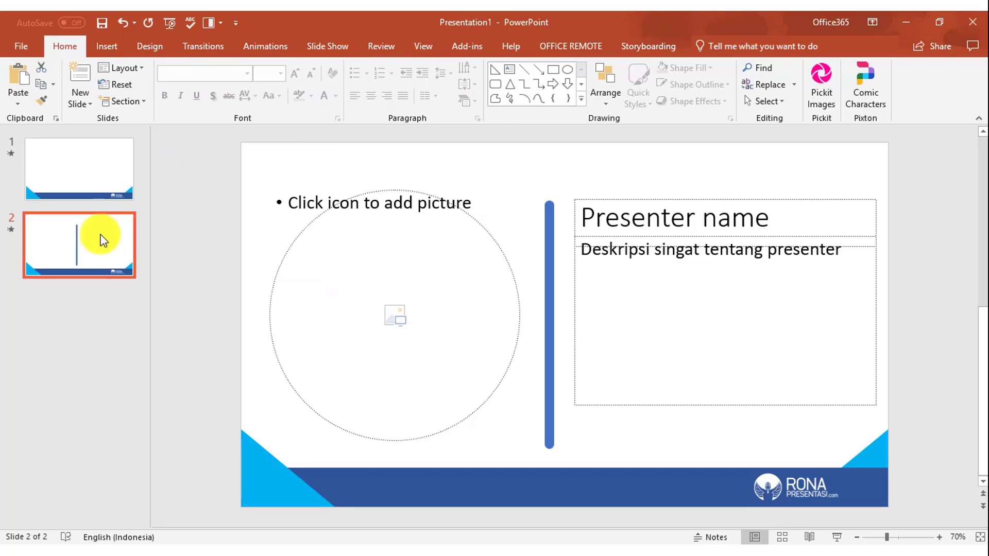
- Duplicate the presenter slide and switch slide 3 to the three-picture layout
key(ctrl+d)
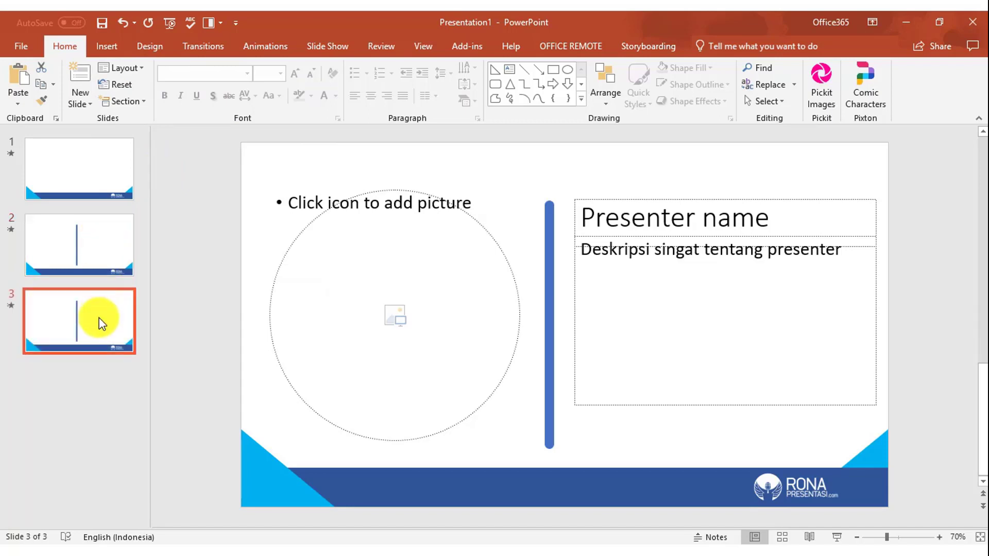
click(142, 72)
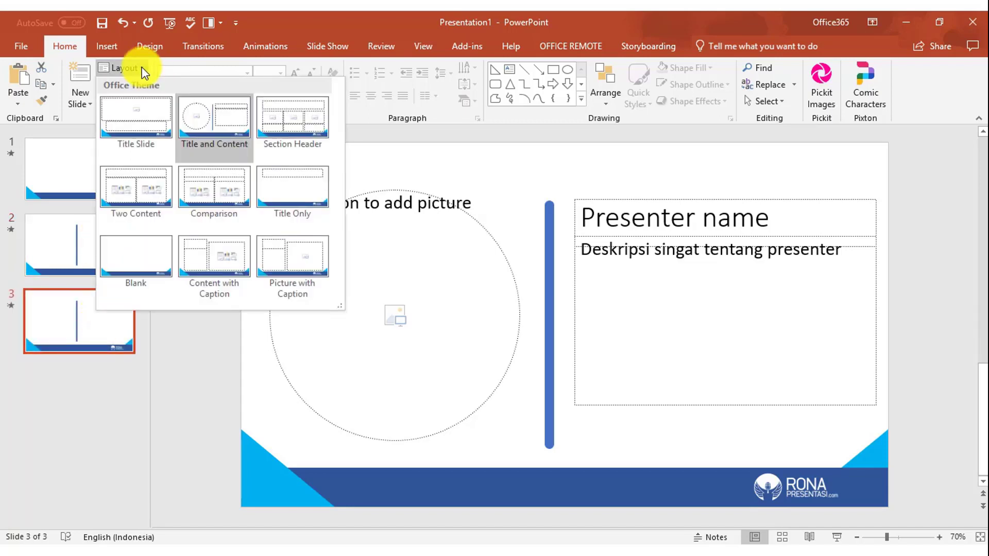
click(298, 122)
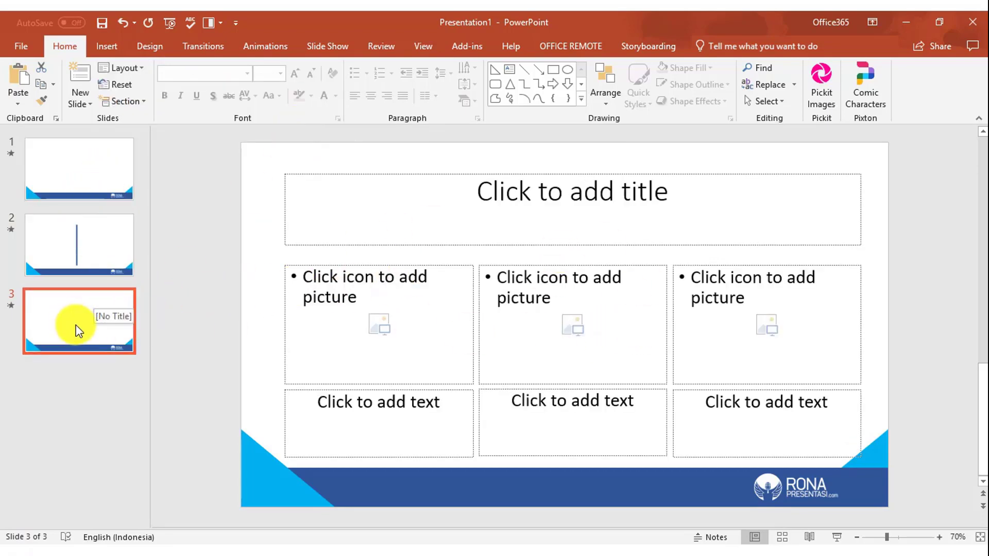
click(123, 68)
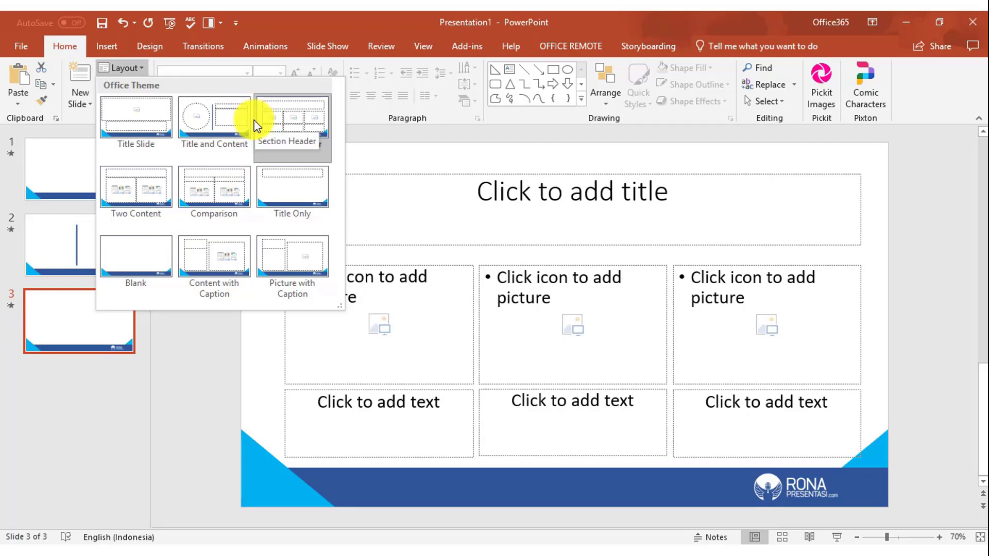
click(243, 252)
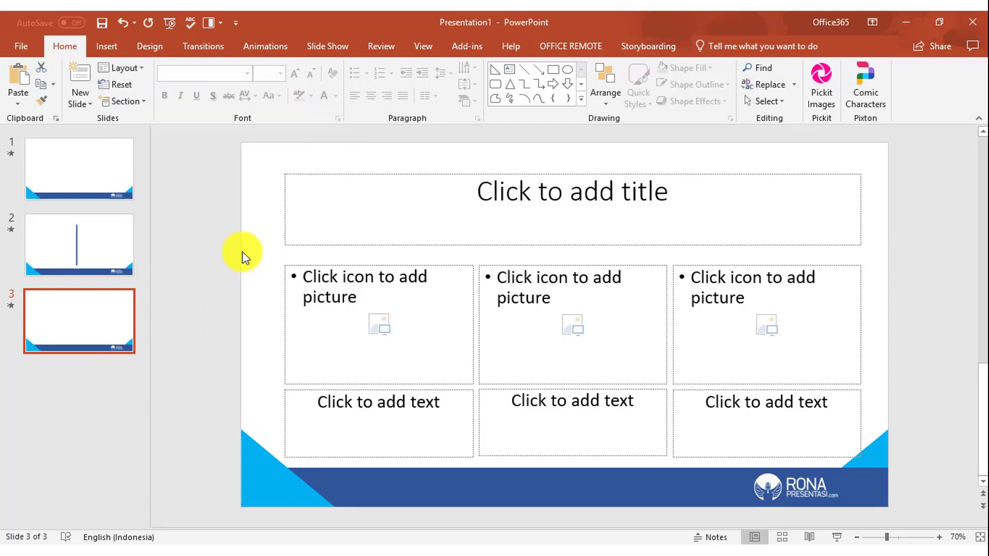
- Insert the speaker photo IMG_3206 into slide 1's picture area
click(108, 169)
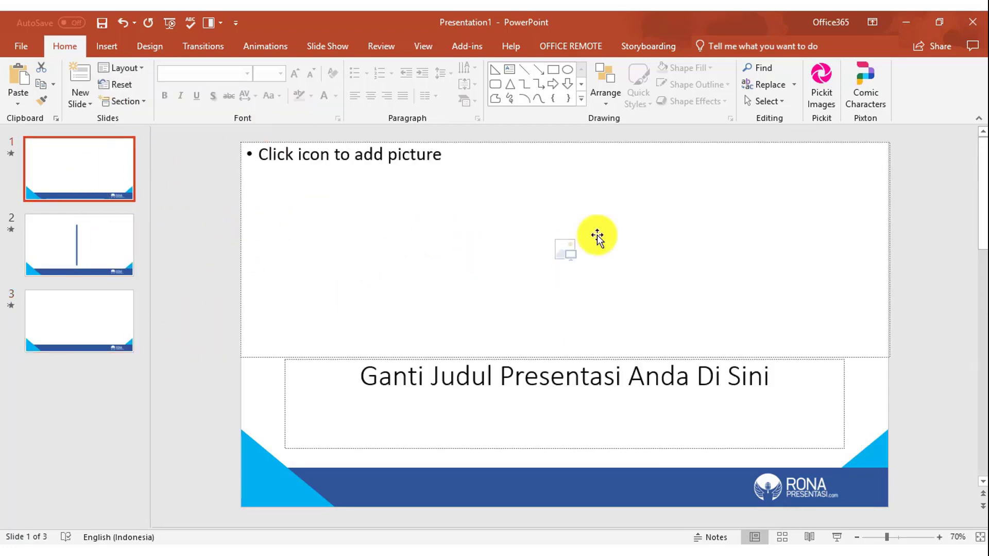
click(565, 251)
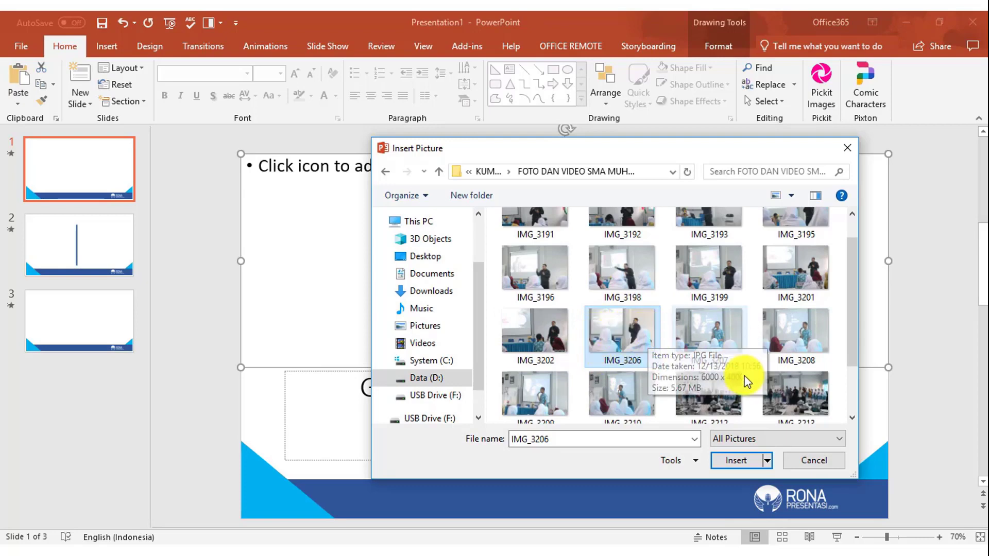
click(734, 459)
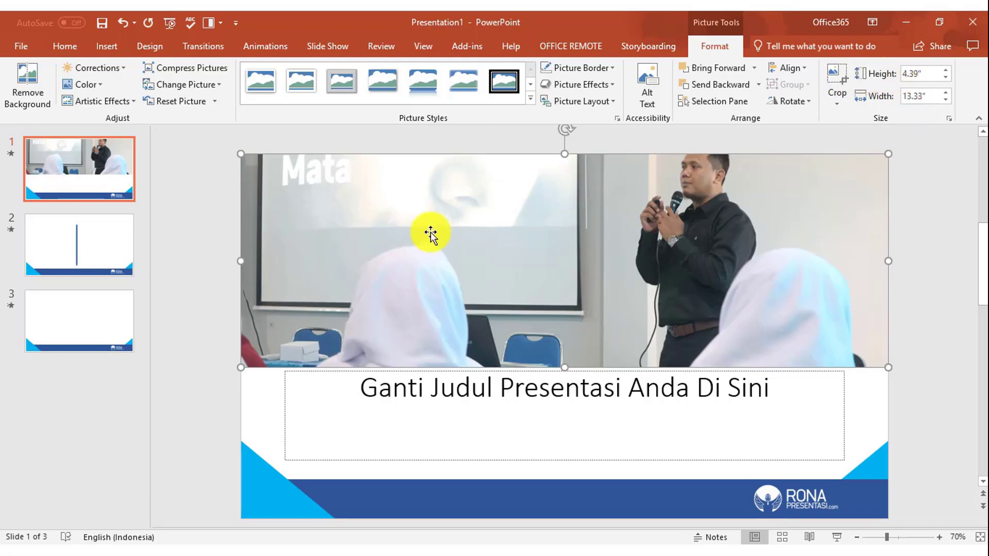
- Crop and reposition the photo so it fills the area above the title
click(839, 75)
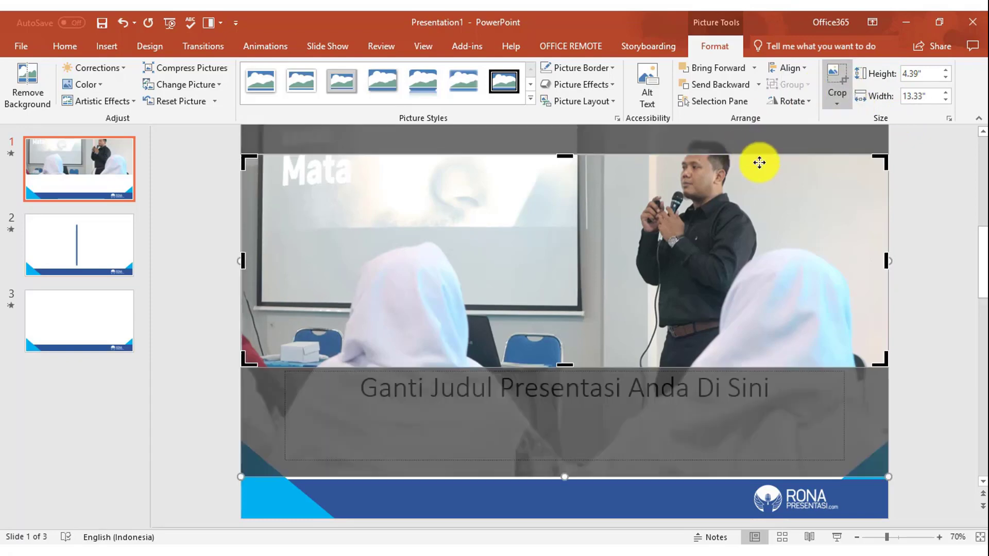
drag(727, 195, 725, 211)
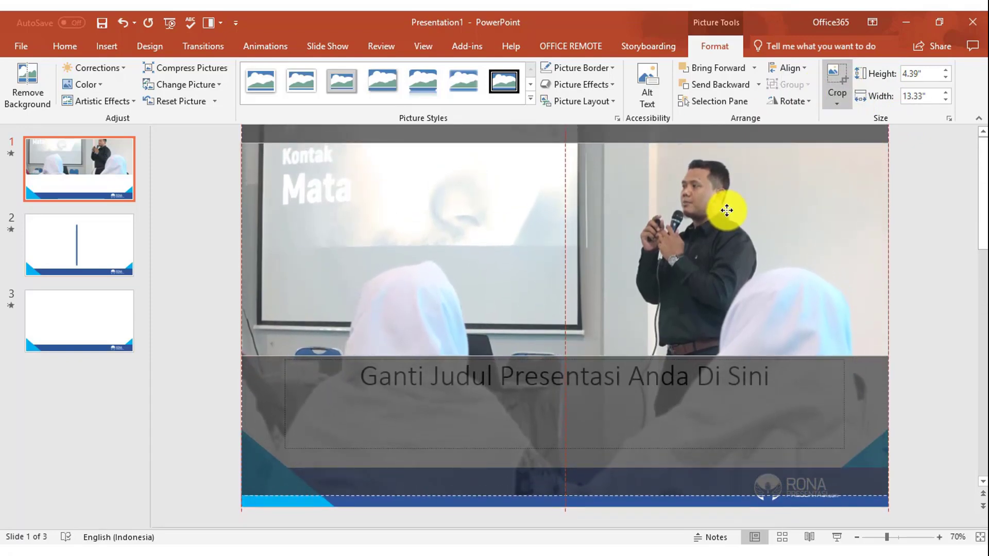
drag(725, 211, 726, 205)
scroll(967, 213, up, 1)
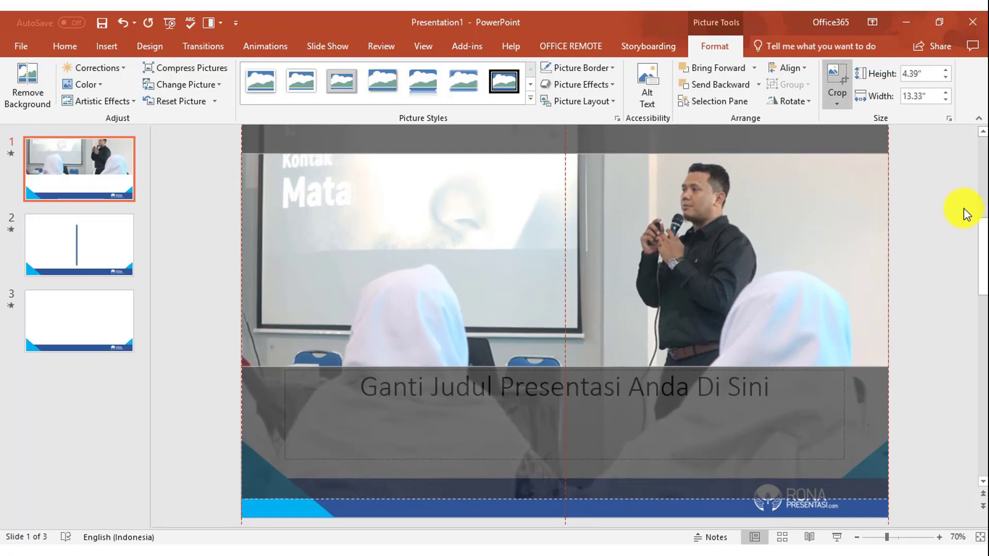
click(858, 538)
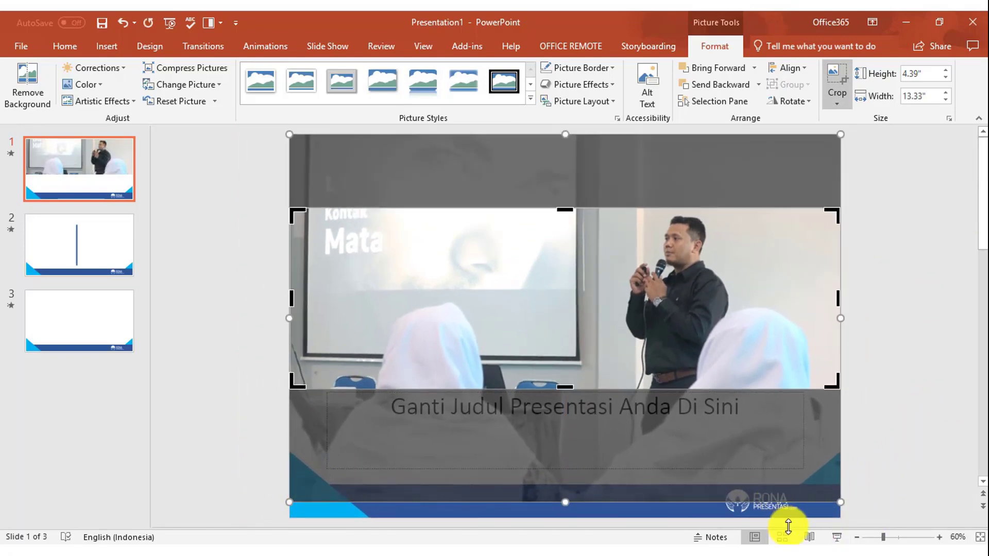
click(856, 537)
click(857, 537)
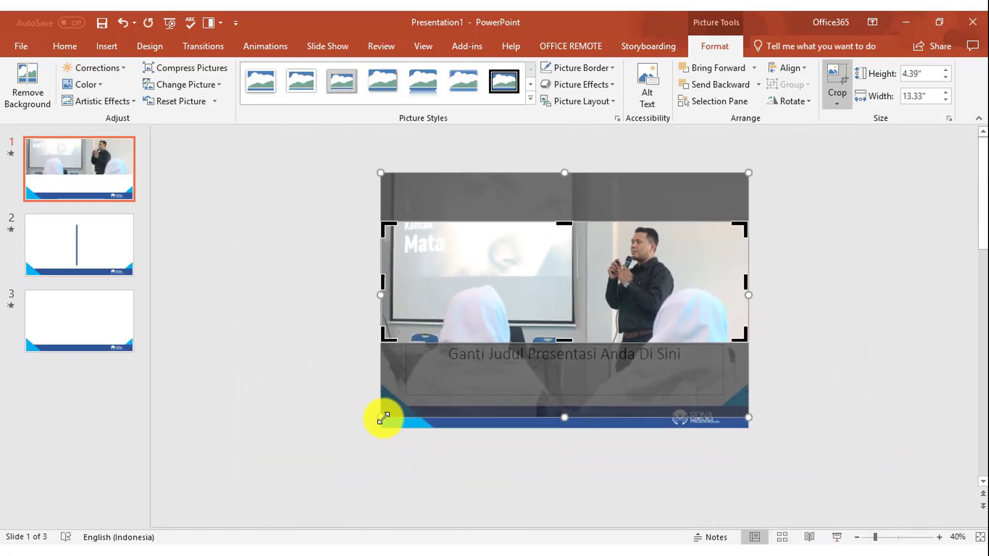
drag(383, 418, 301, 454)
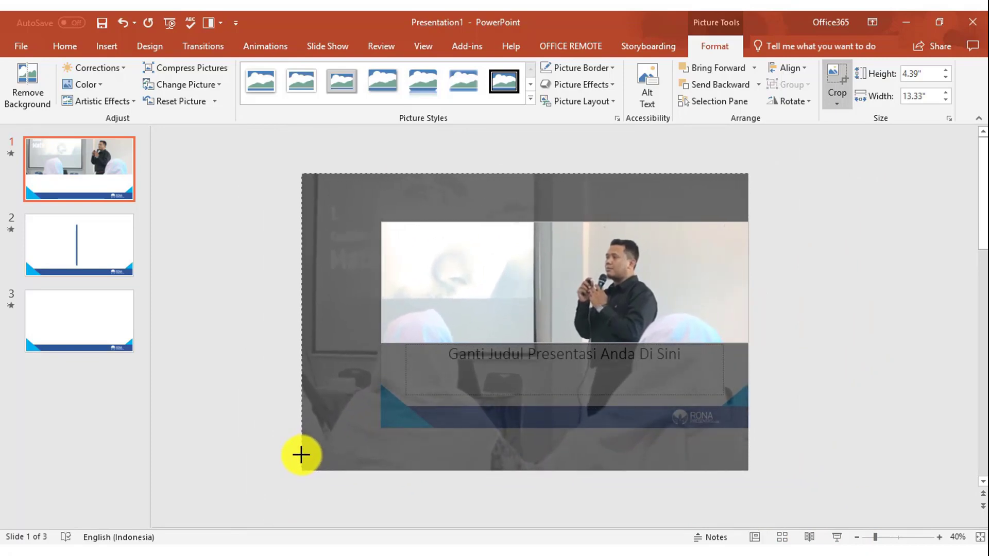
click(825, 350)
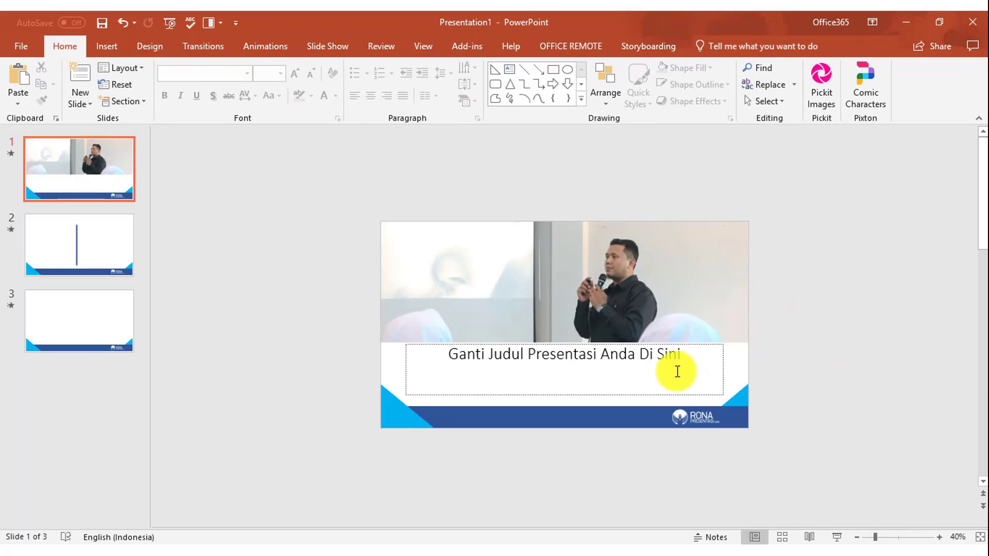
- Replace the placeholder title with 'Cara Mudah Menampilkan Presentasi Yang Memikat' and select it
click(940, 537)
click(940, 538)
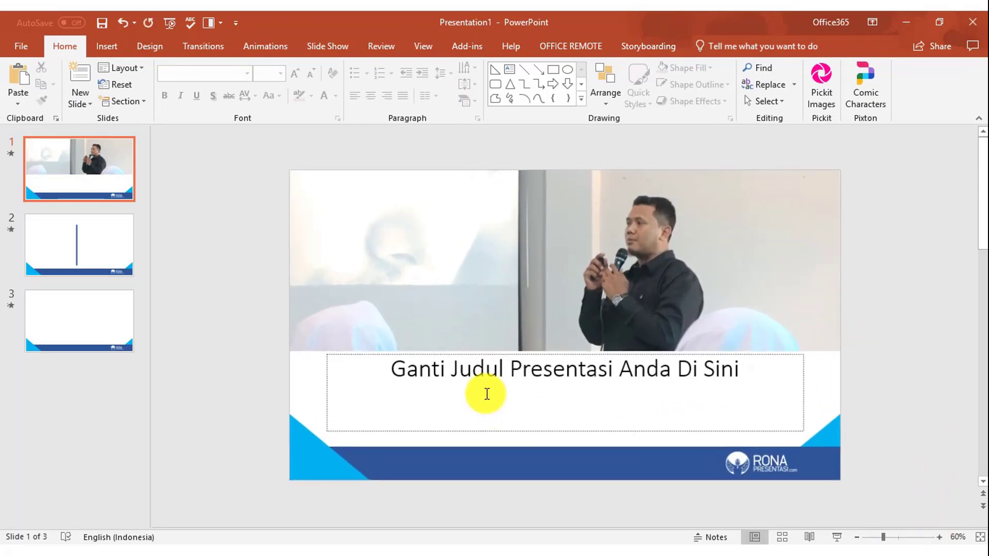
triple_click(572, 371)
key(BackSpace)
text(Cara)
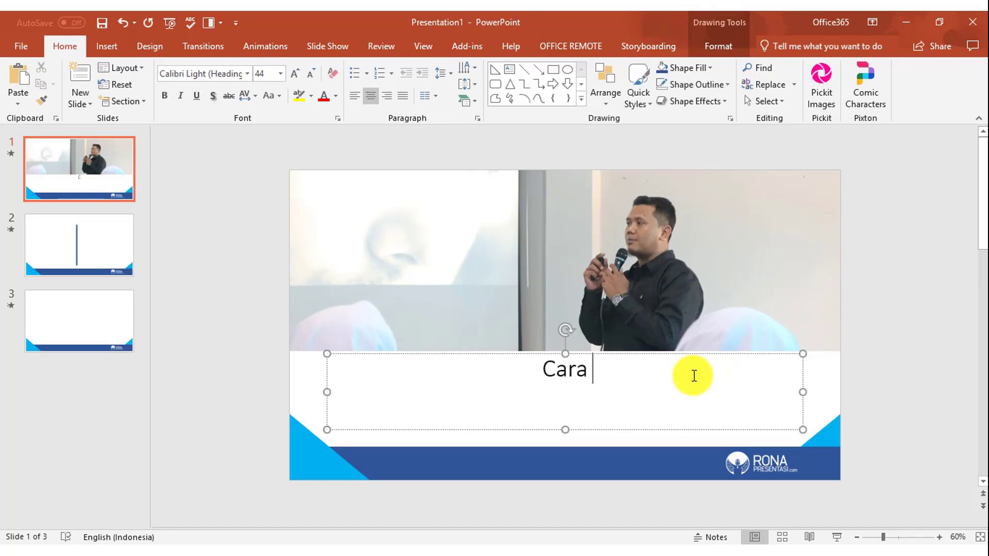
text(Mudah )
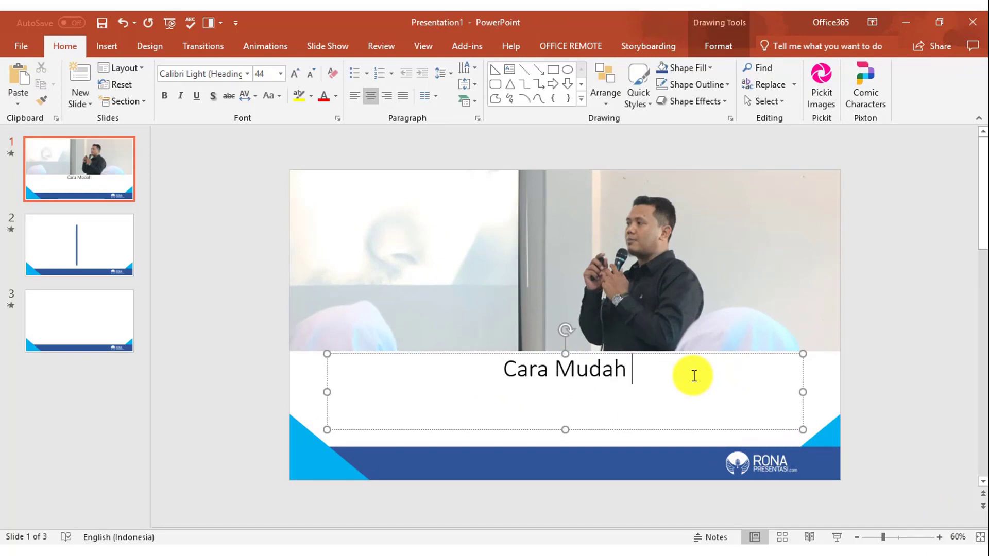
text(Menampi)
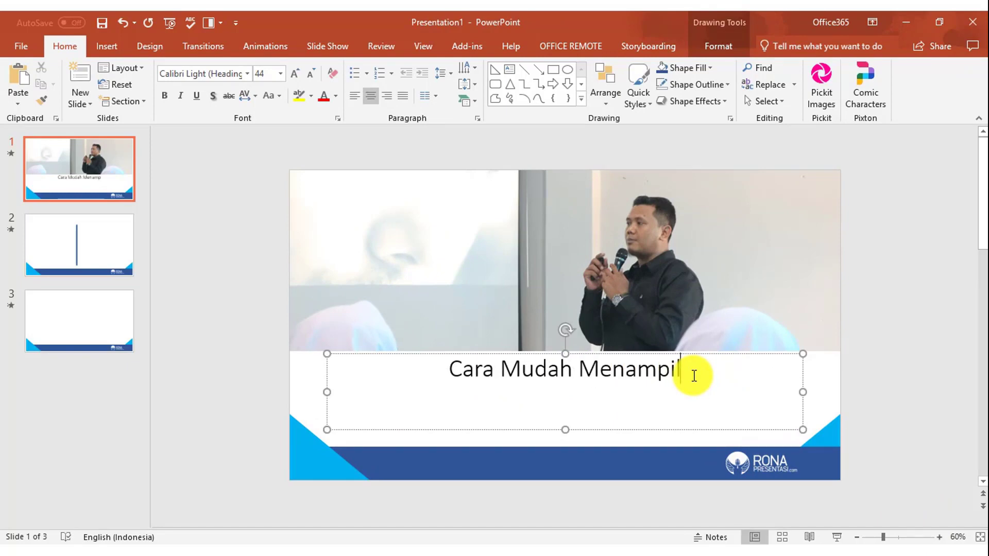
text(lkan Presenta)
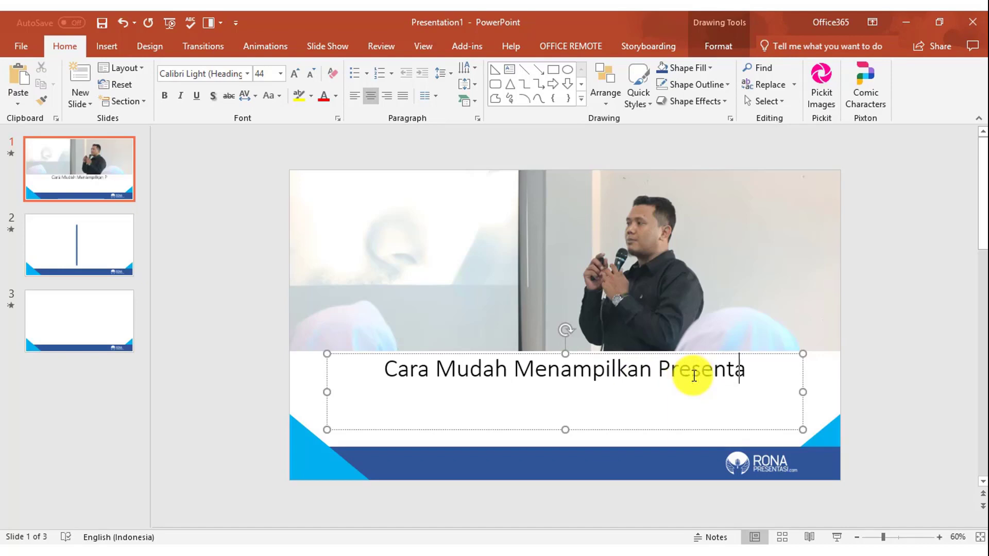
text(si Yang Mem)
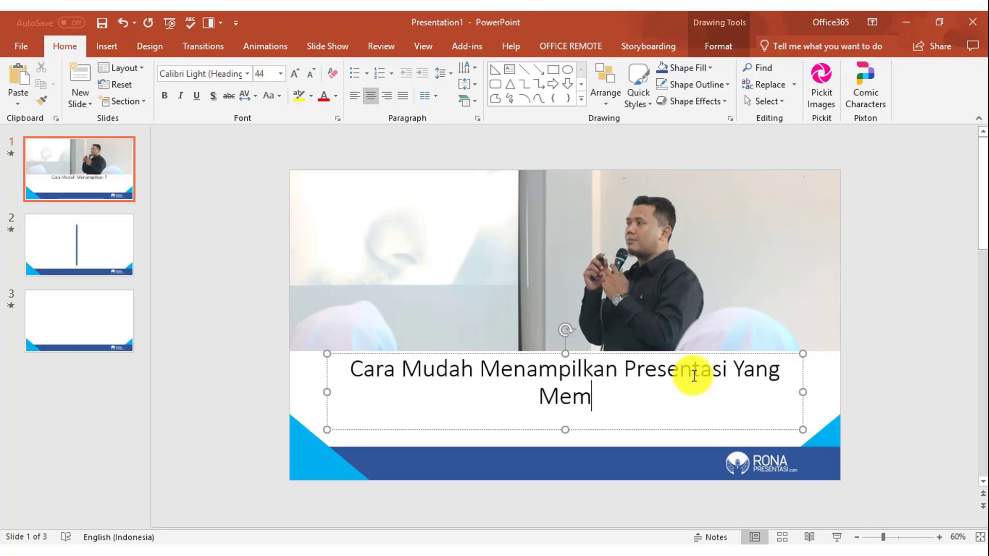
text(ikat)
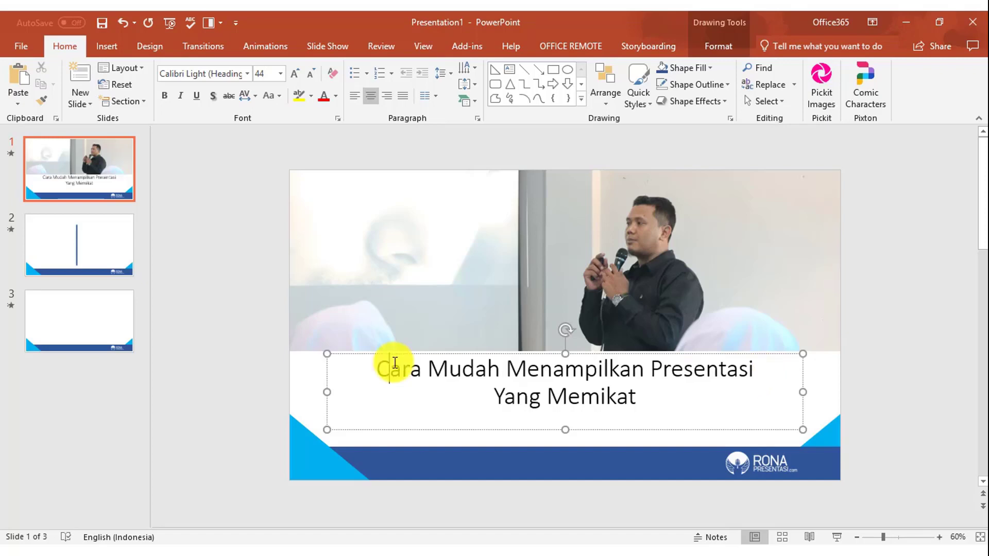
drag(378, 368, 636, 404)
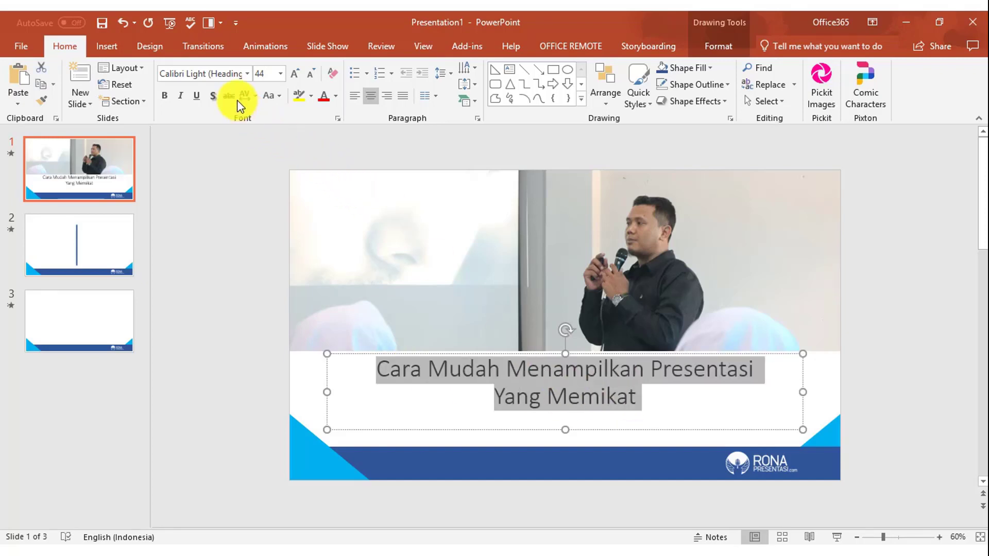
- Switch to Slide Master view and select the master title placeholder text
click(246, 74)
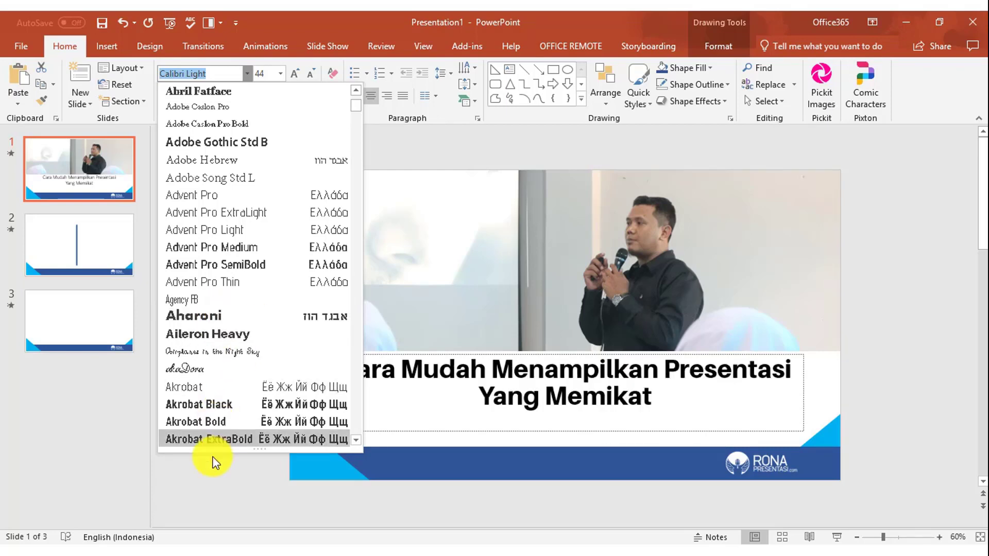
click(217, 472)
click(423, 47)
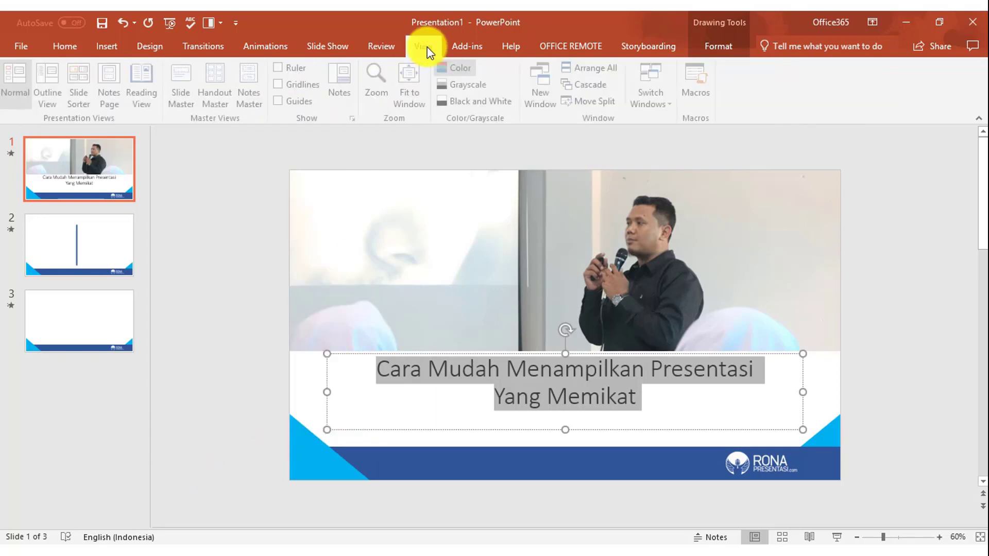
click(186, 89)
click(451, 377)
drag(364, 379, 746, 391)
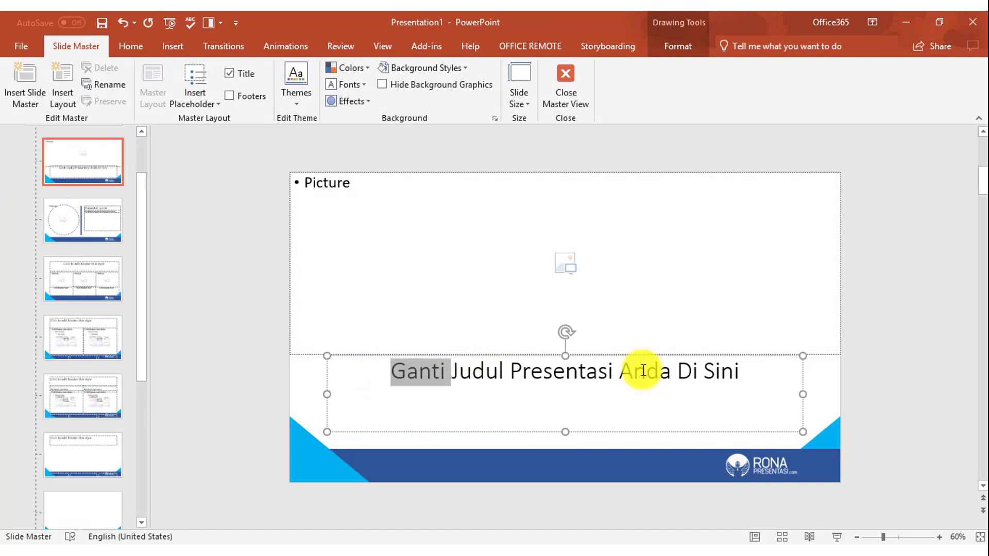
- Set the master title font to Aileron Heavy
click(131, 44)
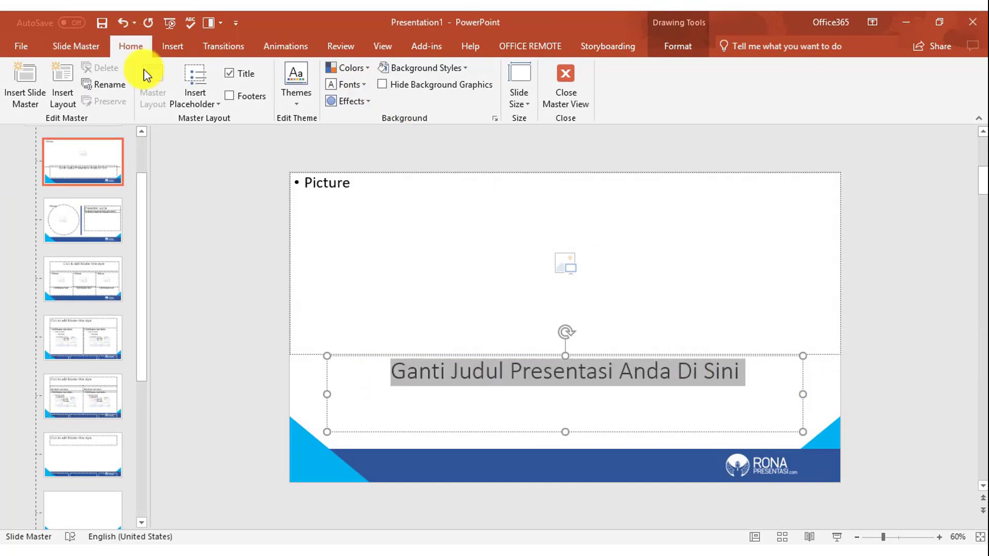
click(289, 73)
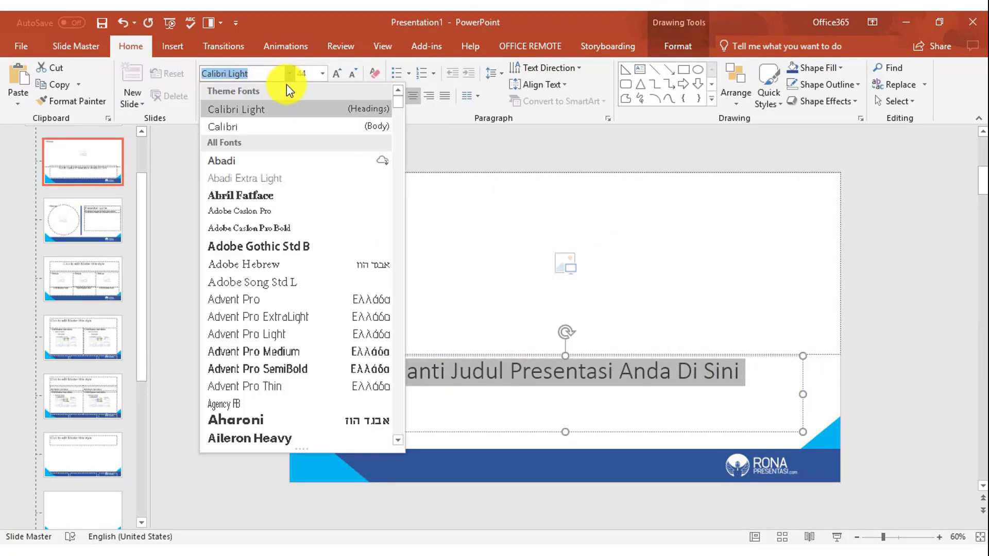
scroll(258, 198, down, 2)
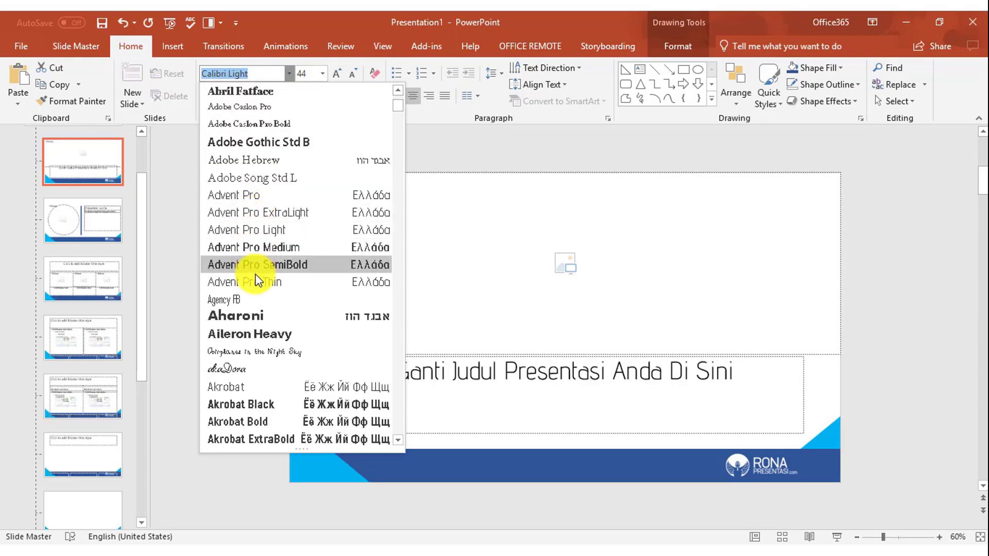
scroll(258, 277, down, 1)
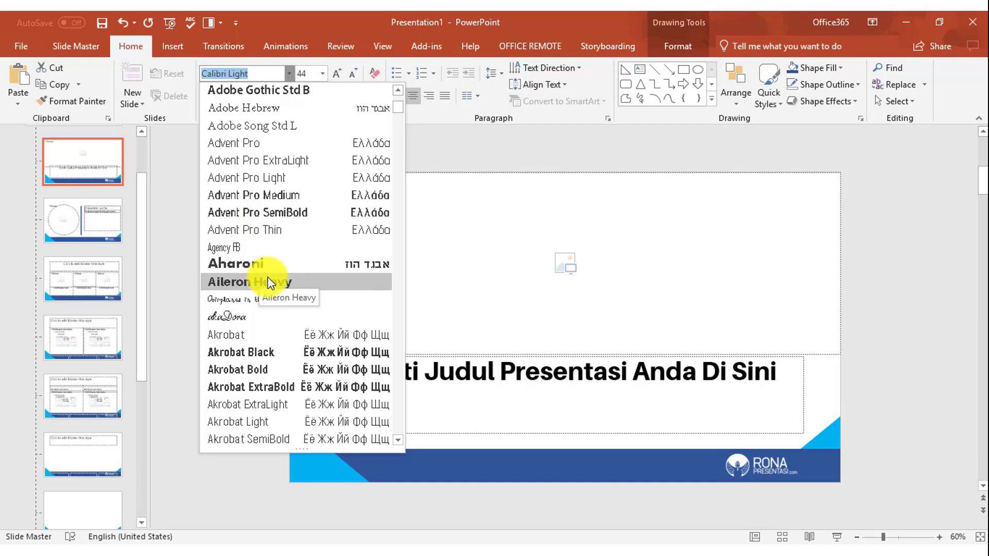
click(268, 284)
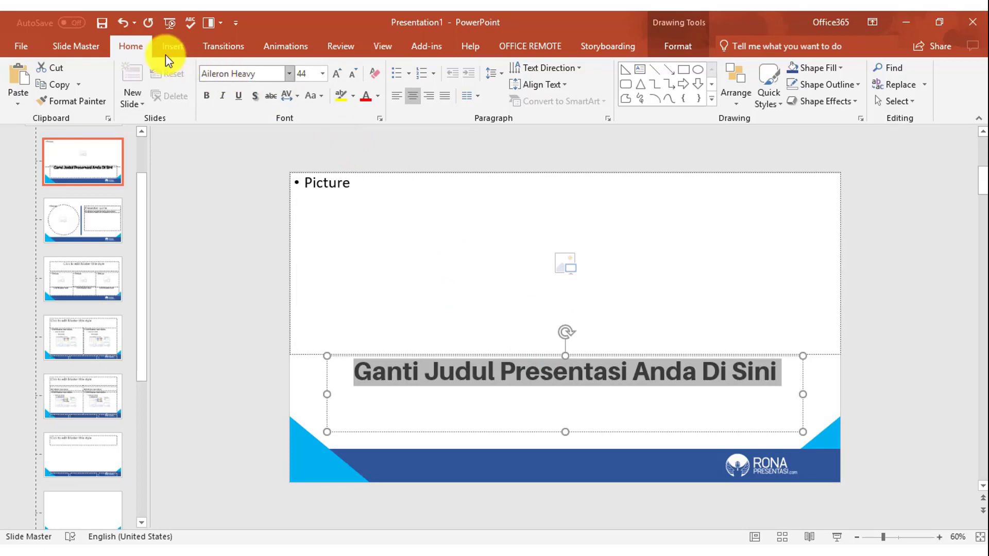
click(94, 45)
- Back in normal view, enlarge the slide 1 title to 48 pt
click(558, 94)
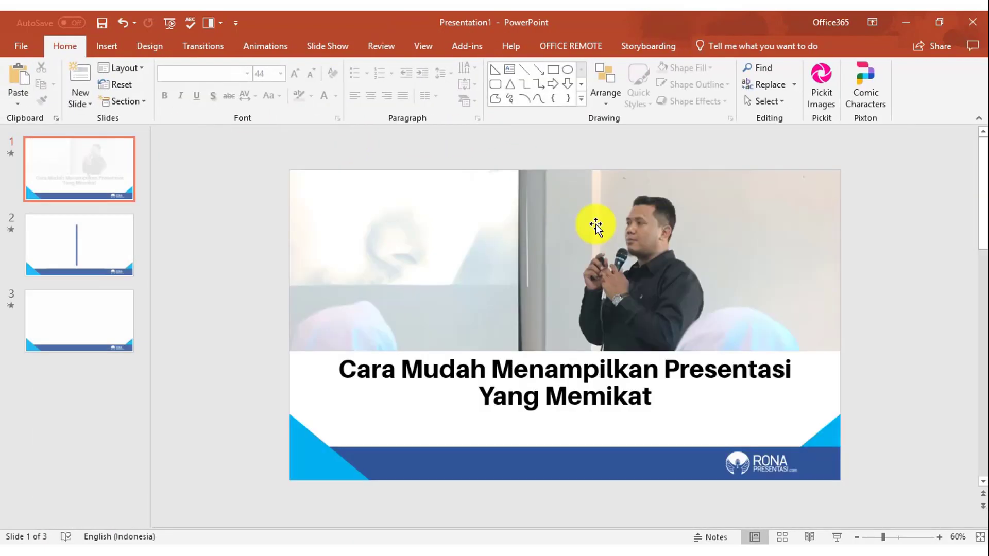
click(444, 387)
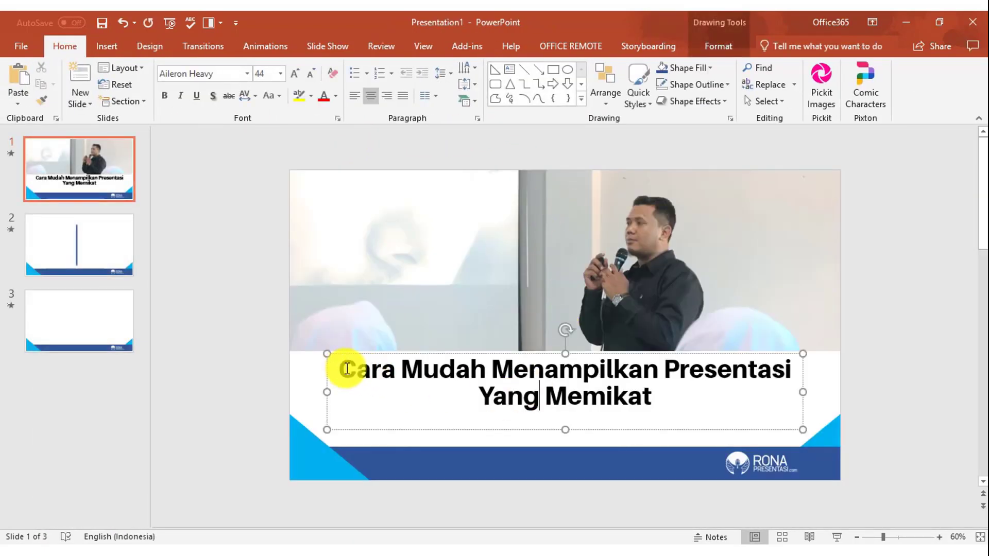
drag(347, 369, 662, 433)
click(295, 73)
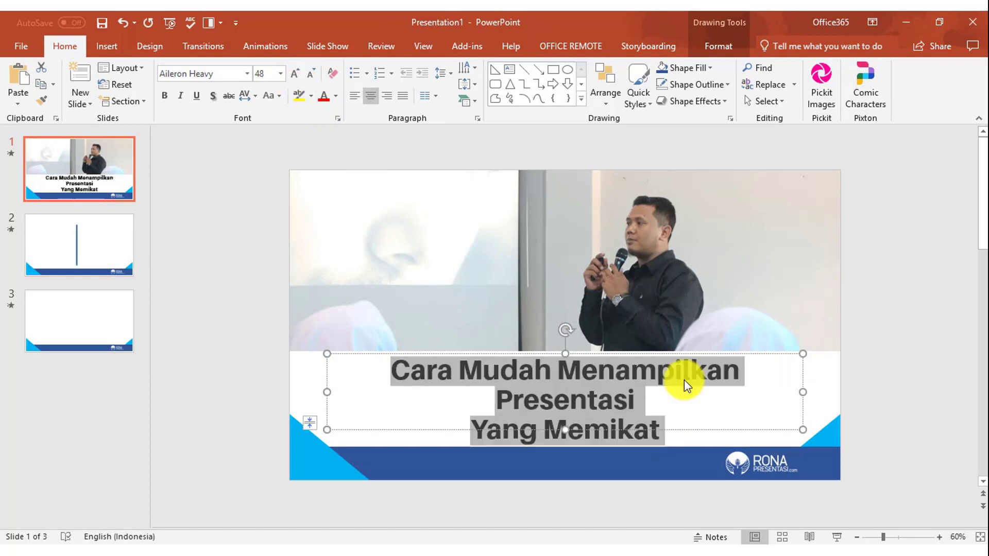
- Widen the title box, put 'Presentasi Yang Memikat' on one line and enlarge it to 60 pt
drag(802, 392, 833, 395)
click(469, 428)
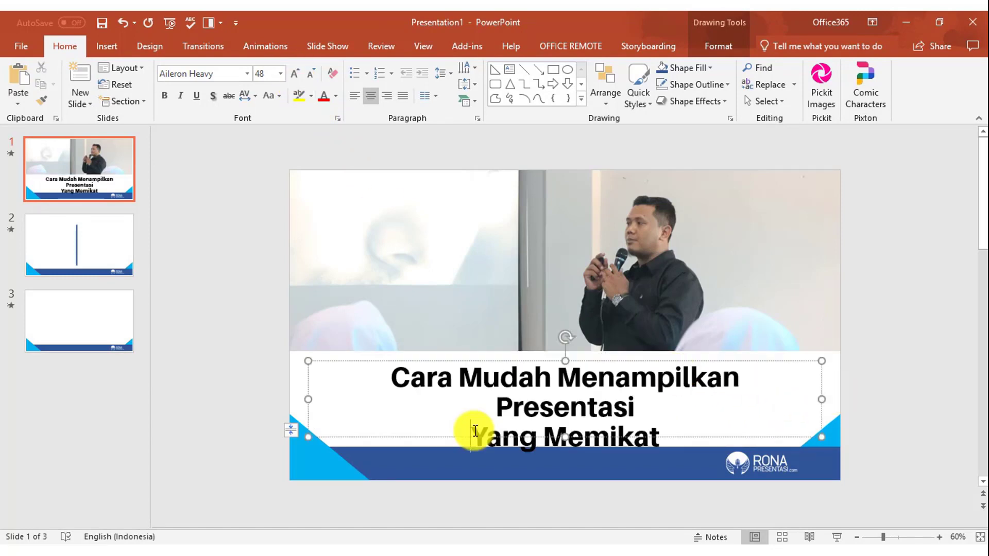
key(BackSpace)
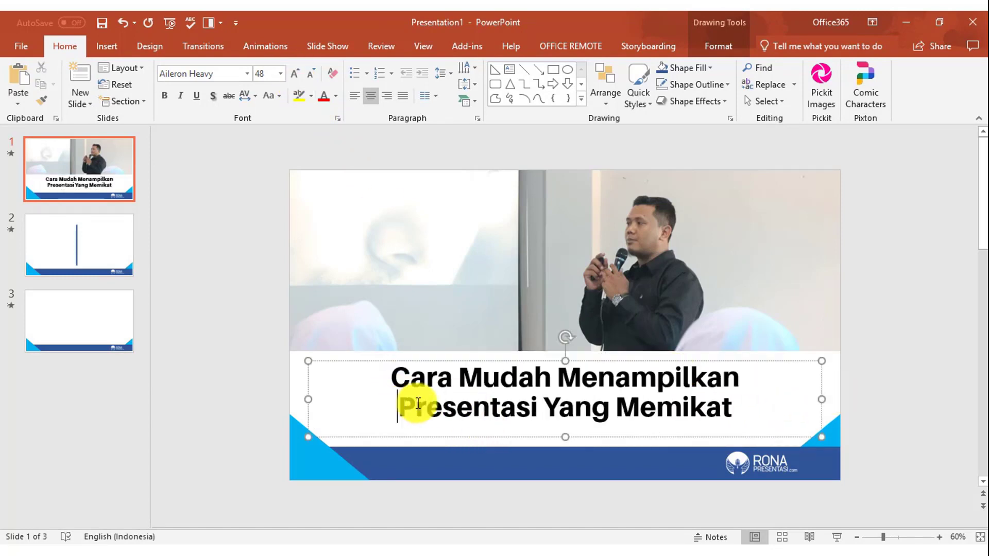
drag(400, 407, 778, 404)
click(295, 73)
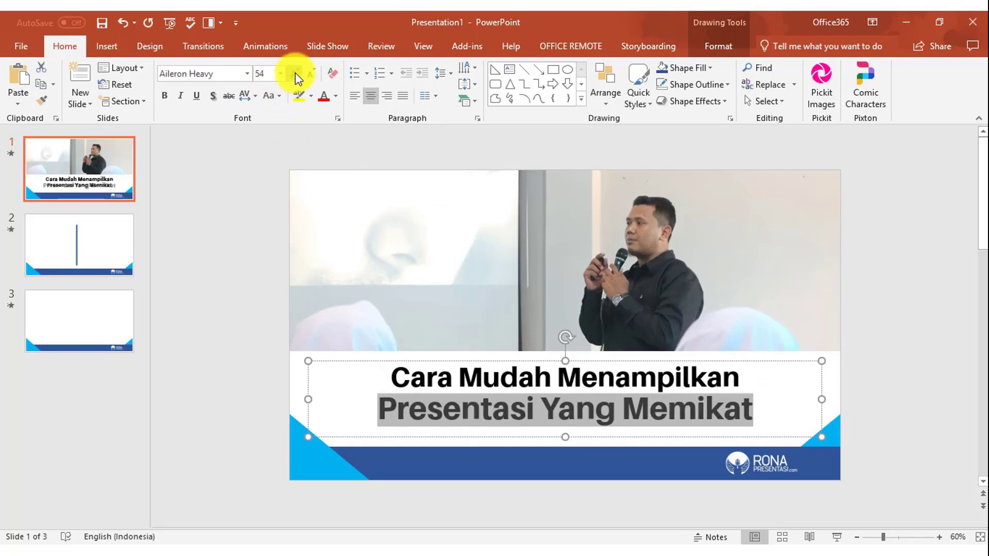
click(296, 72)
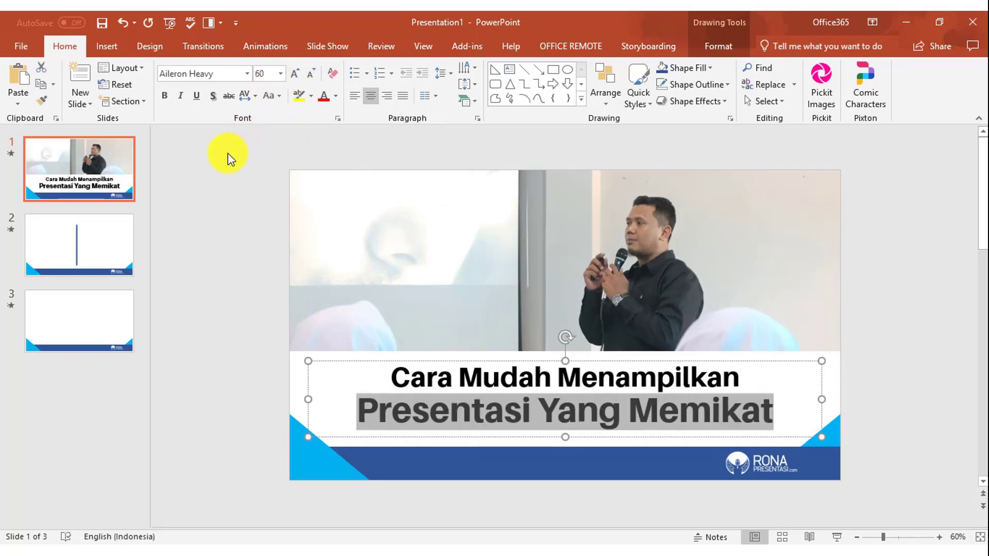
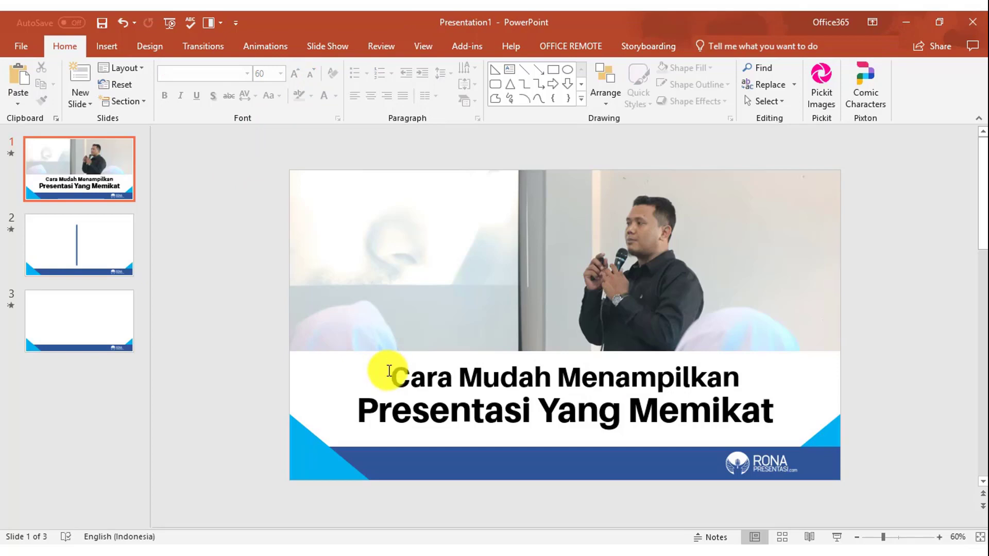
- Shrink the first title line to 40 pt with Decrease Font Size
drag(393, 375, 735, 379)
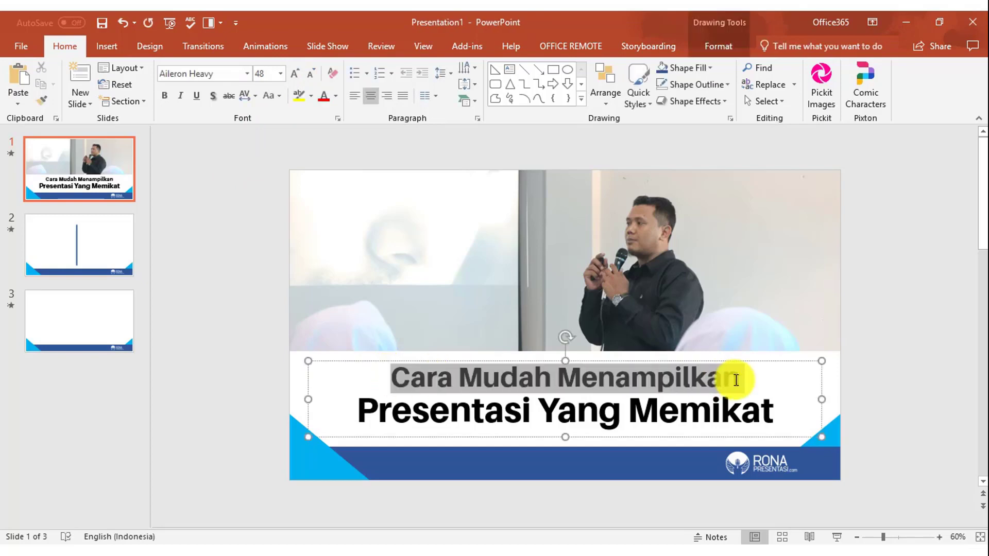
click(308, 76)
click(308, 73)
click(916, 360)
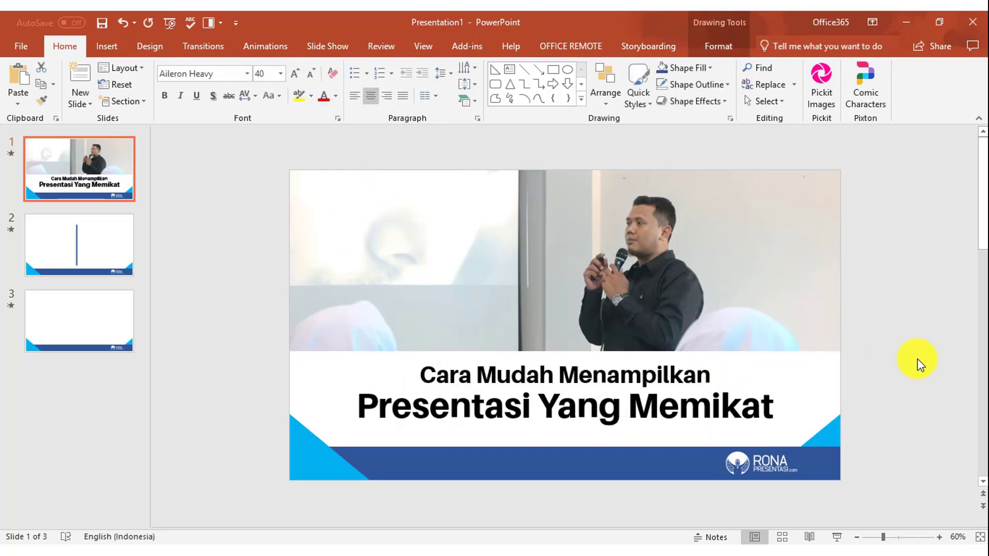
- Convert the whole title to UPPERCASE with Change Case
click(673, 396)
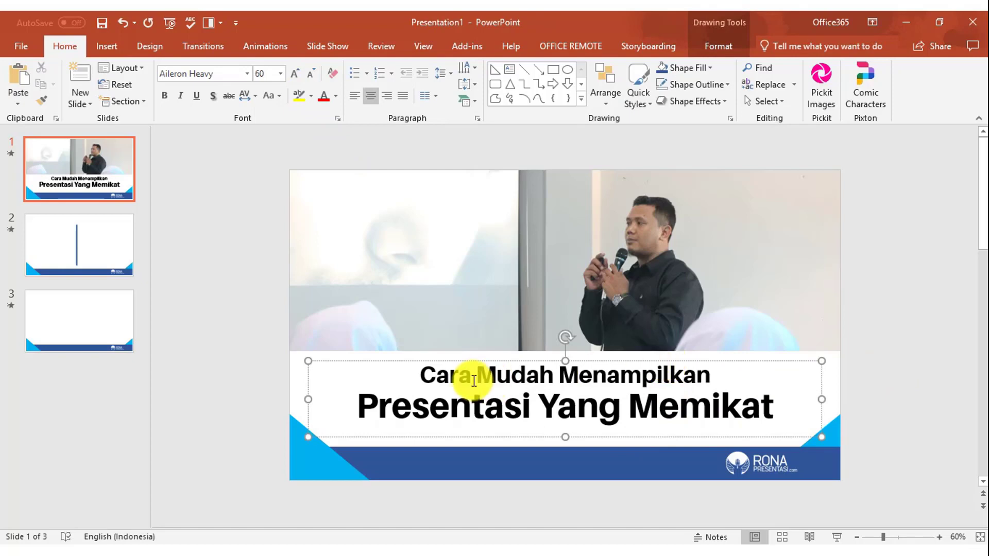
drag(444, 371, 817, 412)
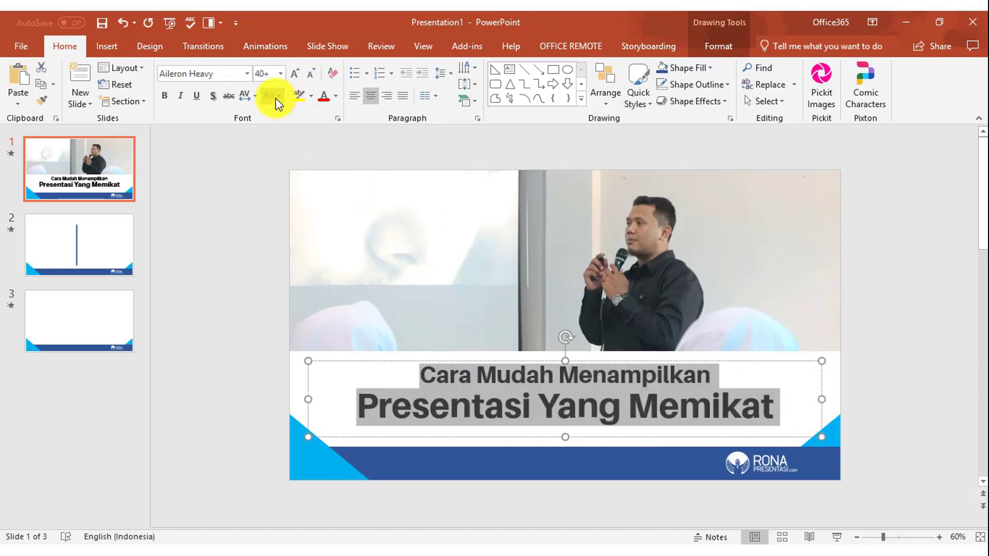
click(272, 95)
click(307, 132)
click(309, 149)
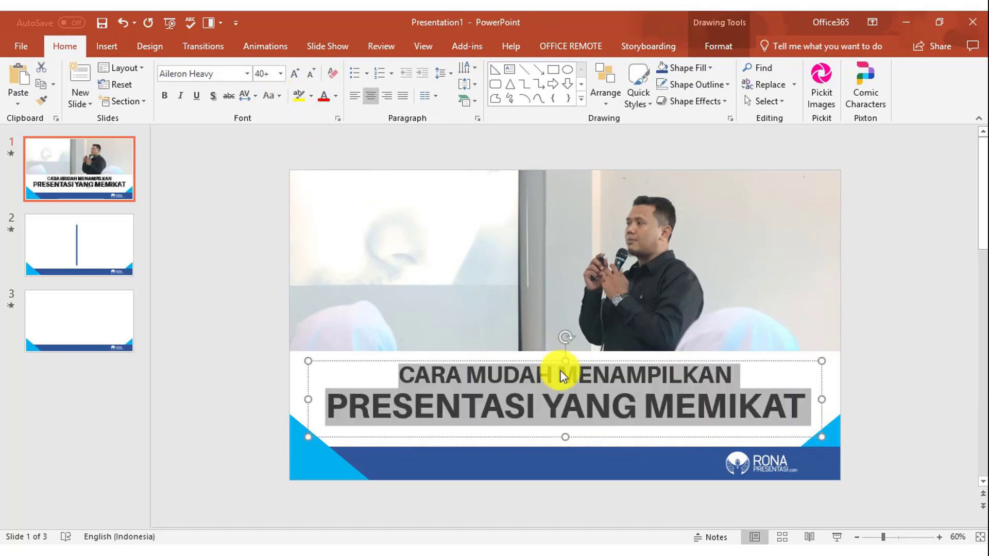
click(571, 362)
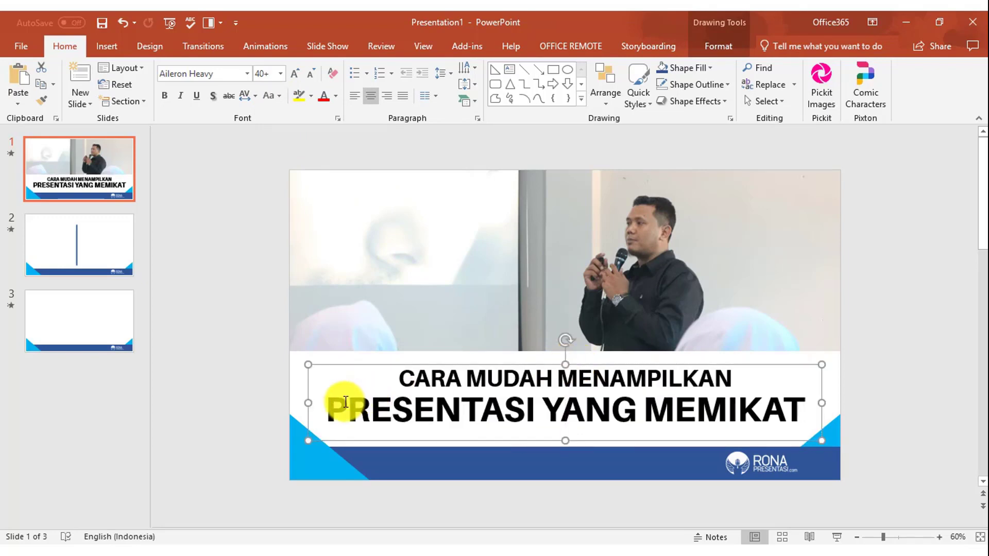
- Color the second line, PRESENTASI YANG MEMIKAT, blue
drag(326, 409, 847, 423)
click(337, 99)
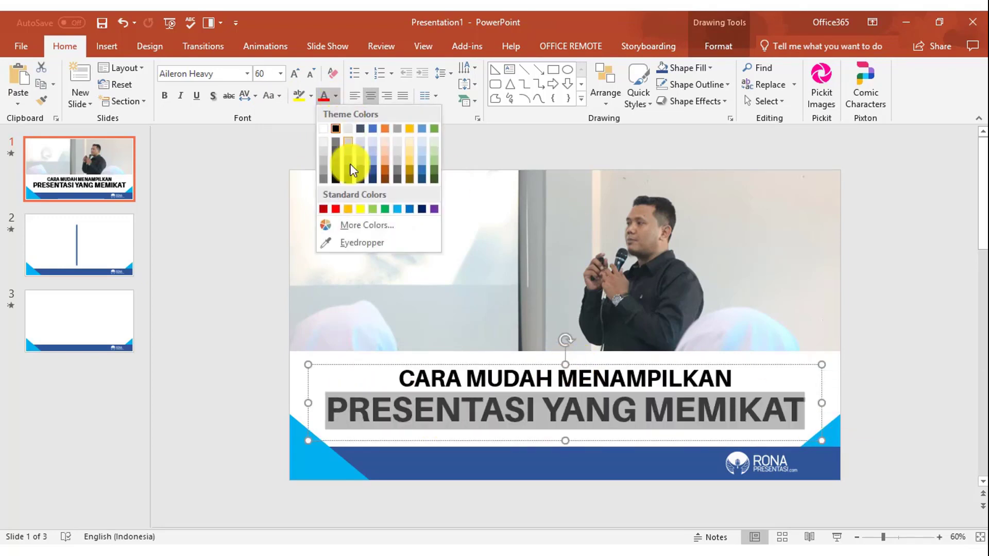
click(396, 207)
click(914, 323)
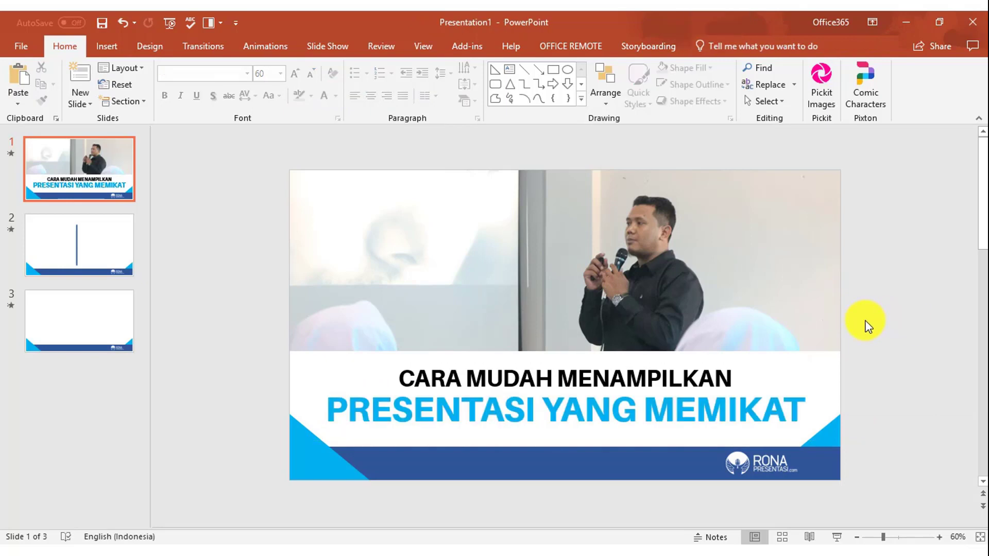
- Color the first line, CARA MUDAH MENAMPILKAN, dark grey
triple_click(400, 379)
click(336, 98)
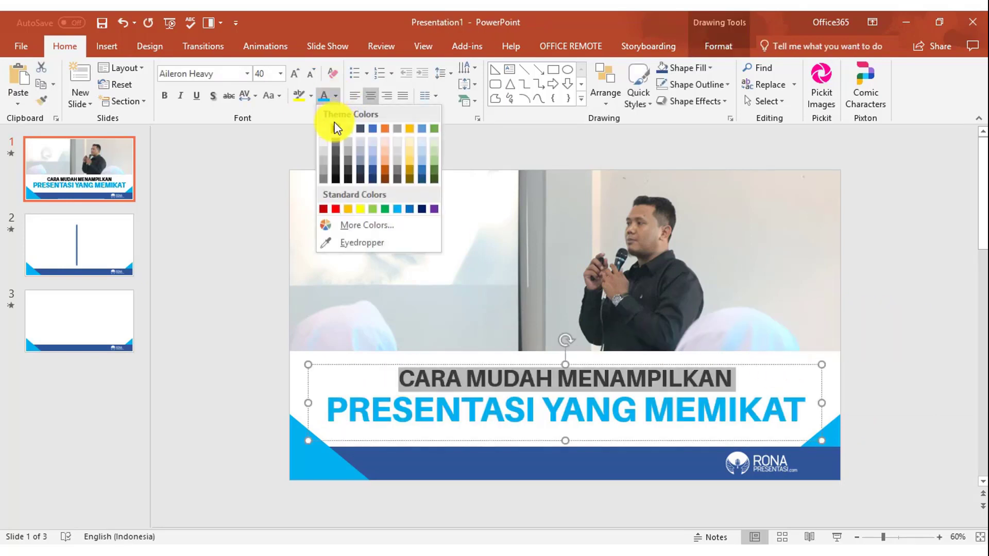
click(335, 161)
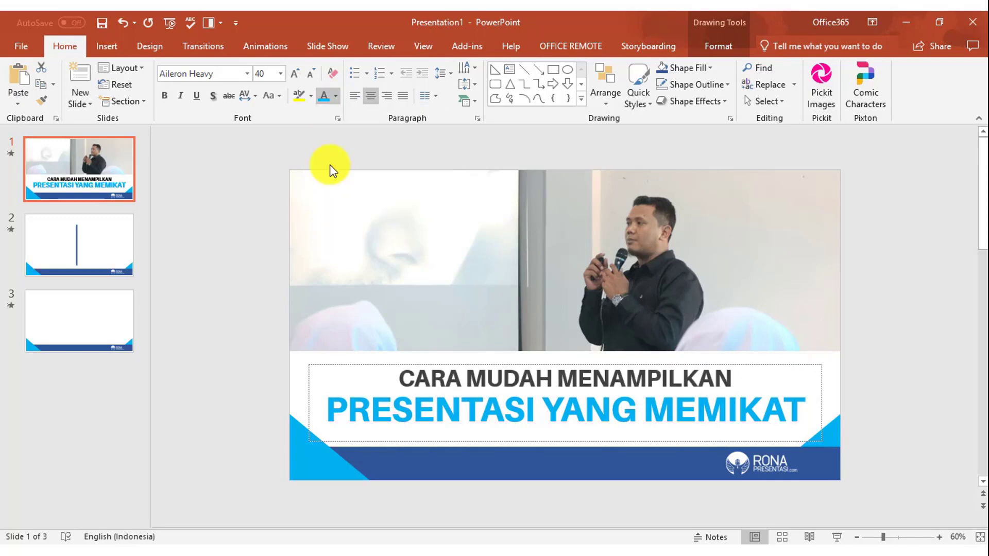
click(242, 239)
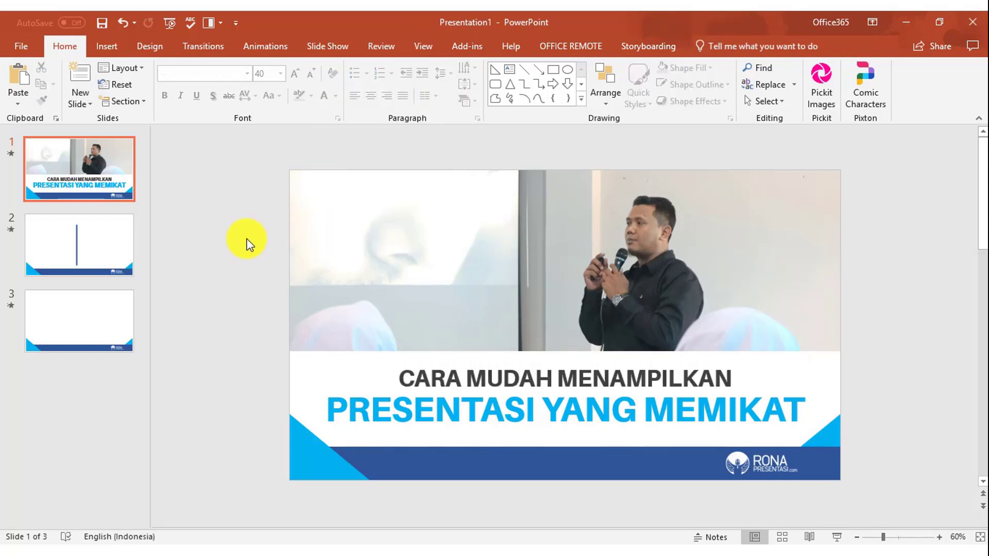
- On slide 2, insert the In House Jaya Teknik photo into the circular placeholder
click(108, 255)
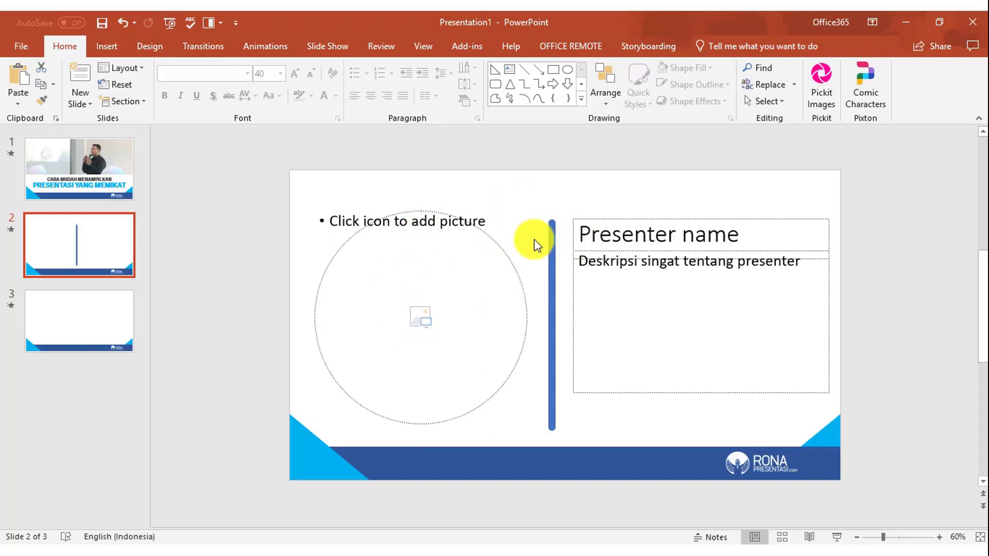
click(424, 317)
click(816, 354)
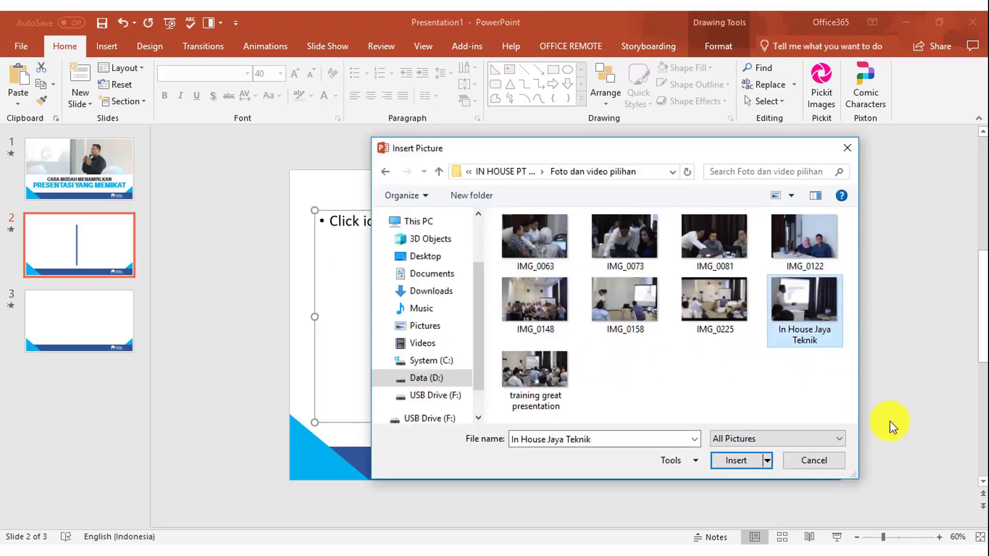
click(751, 463)
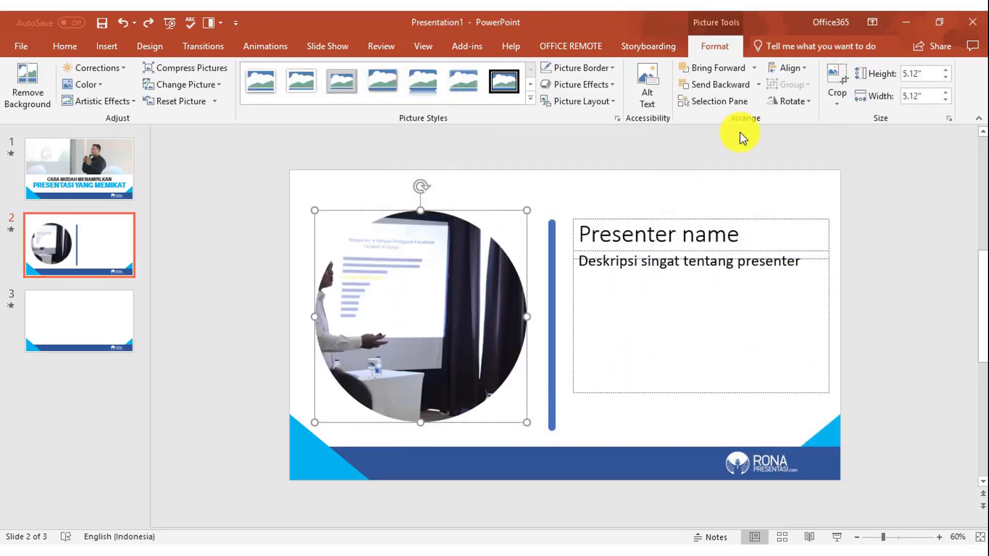
- Crop the photo, enlarging and shifting it so the presenter fills the circle
click(838, 77)
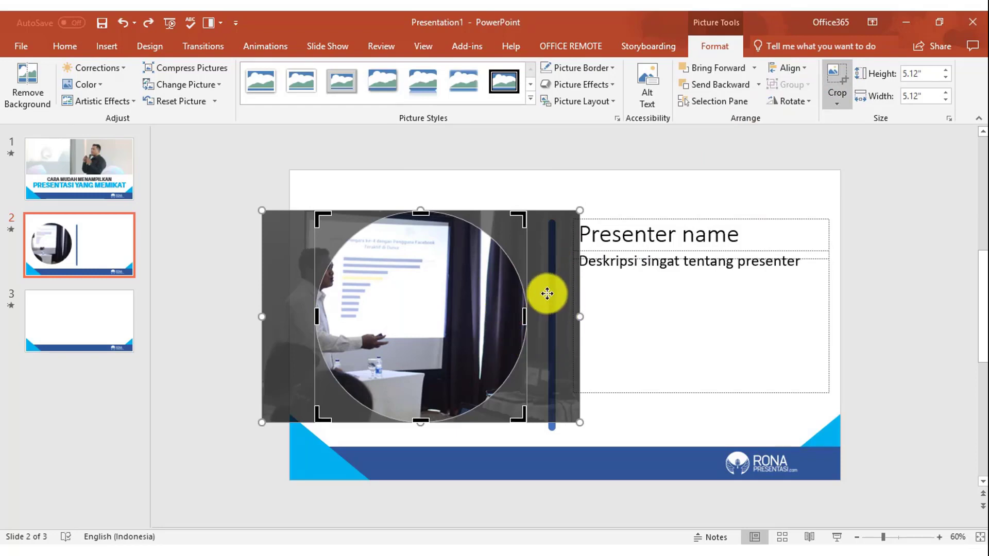
drag(545, 292, 587, 292)
drag(618, 422, 736, 498)
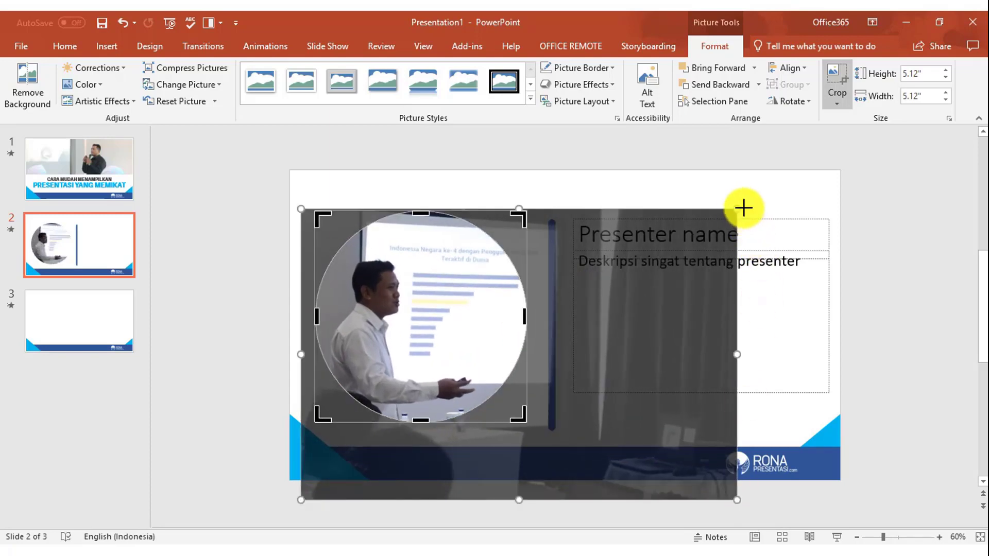
drag(741, 207, 787, 192)
click(916, 266)
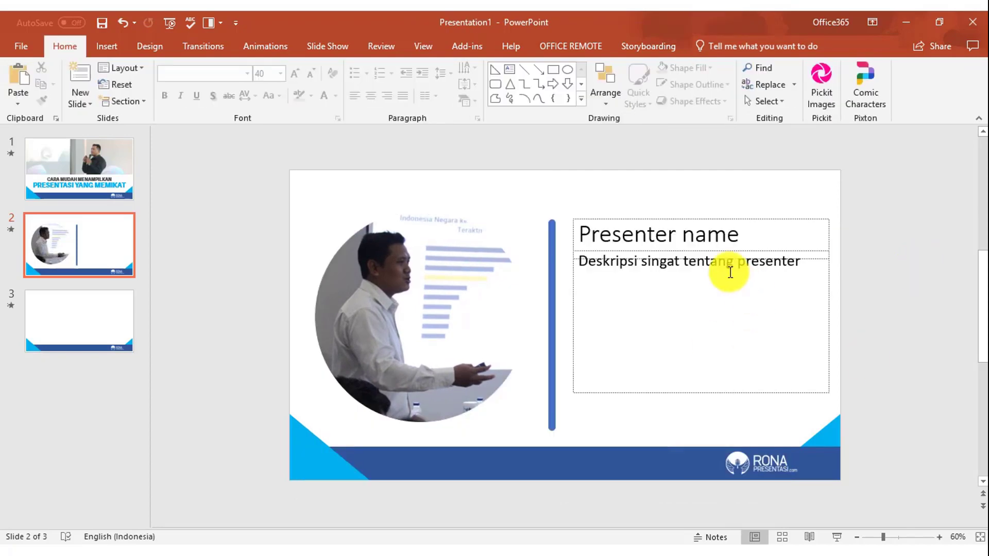
- Switch to Slide Master view to edit slide 2's layout
click(741, 234)
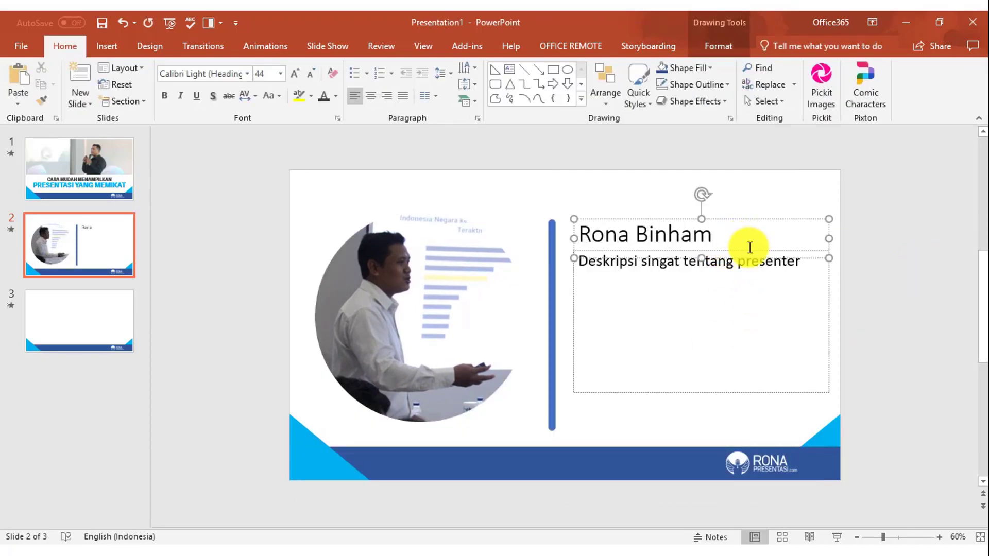
drag(750, 248, 504, 239)
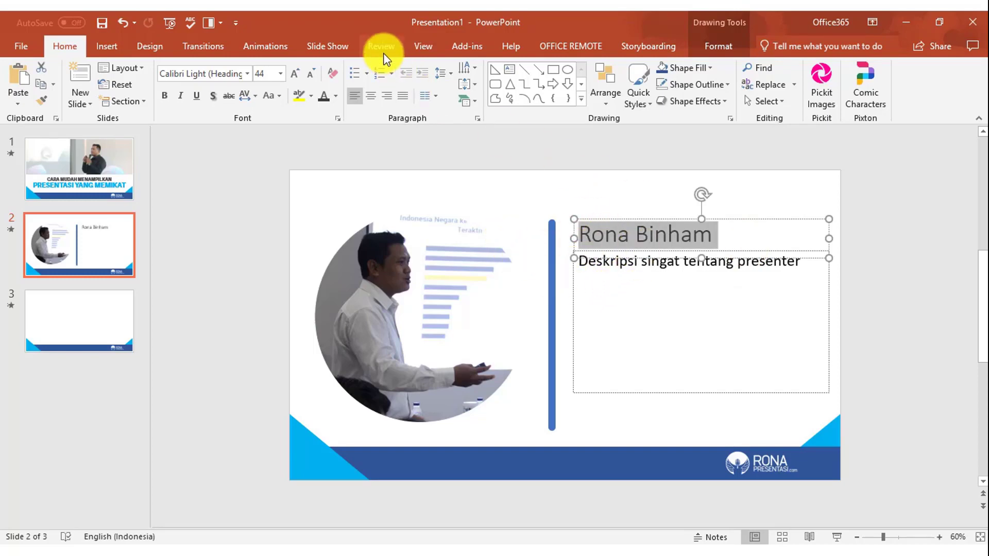
click(420, 48)
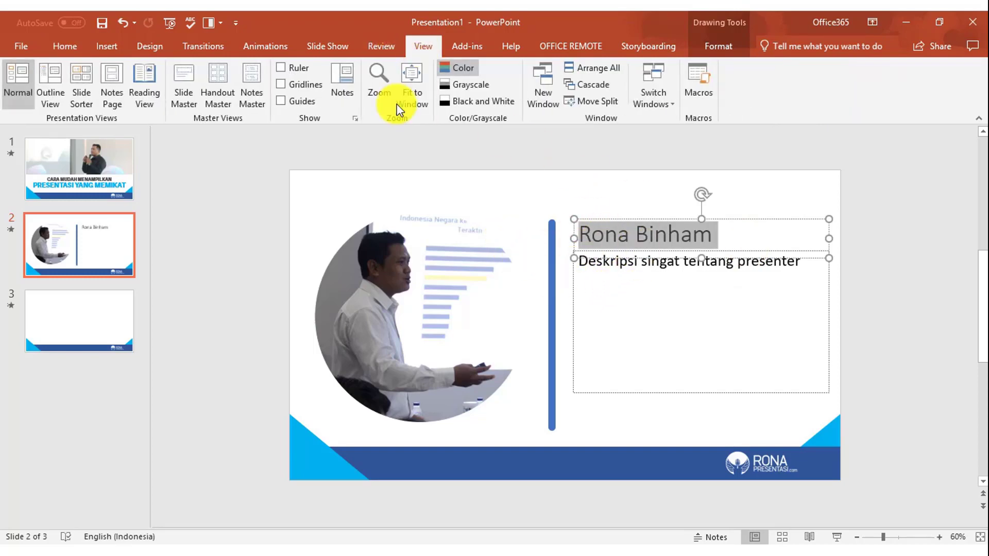
click(180, 96)
- Set the presenter name placeholder's font to Aileron Heavy
click(725, 231)
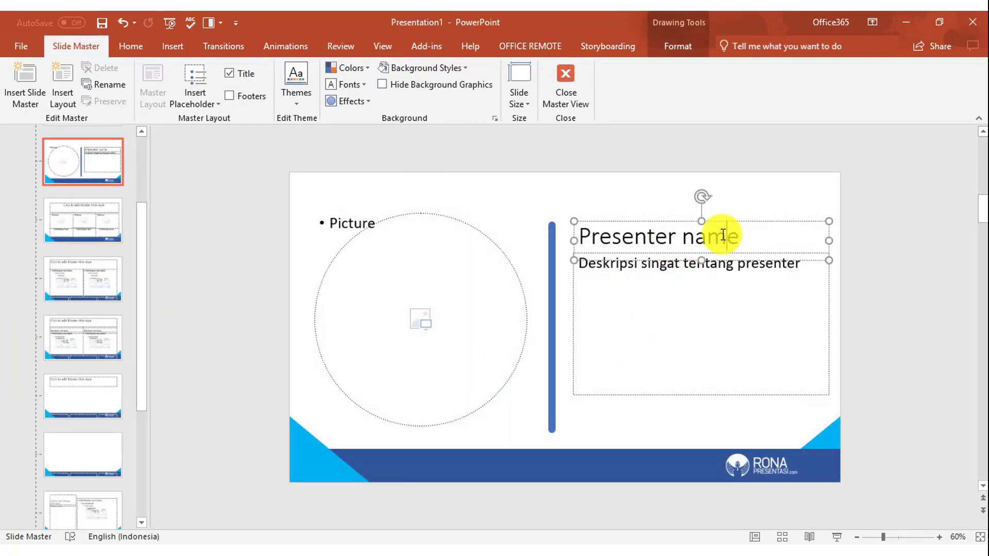
drag(742, 234, 600, 230)
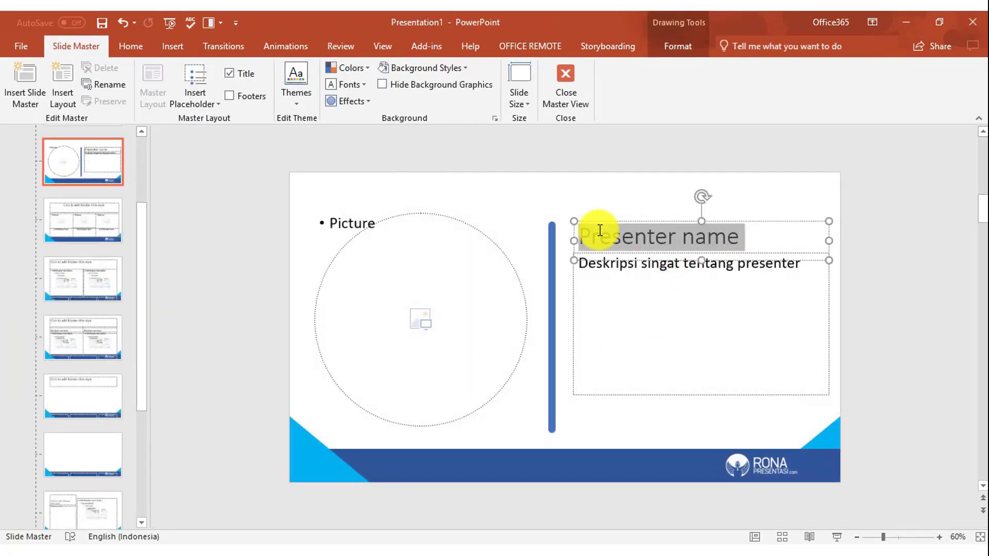
click(136, 47)
click(292, 77)
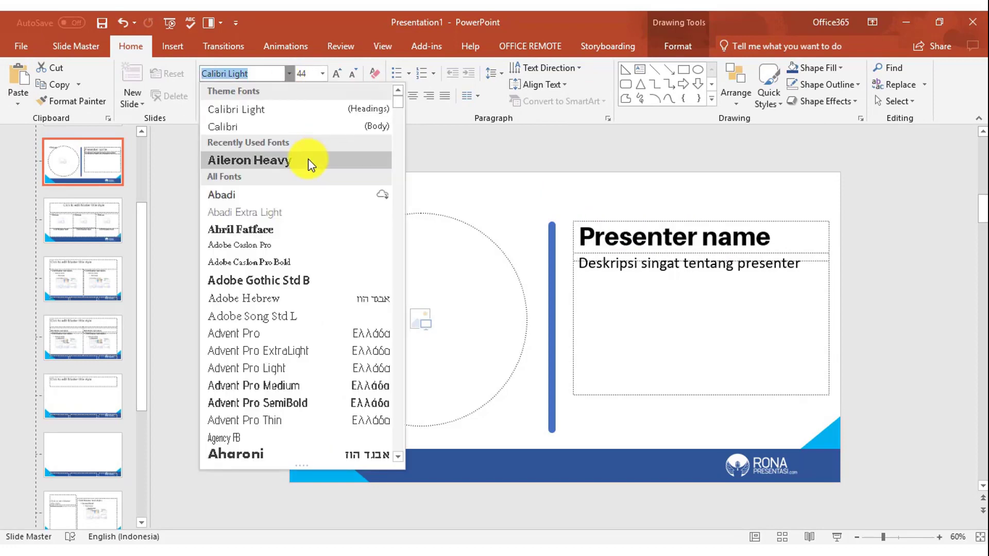
click(309, 158)
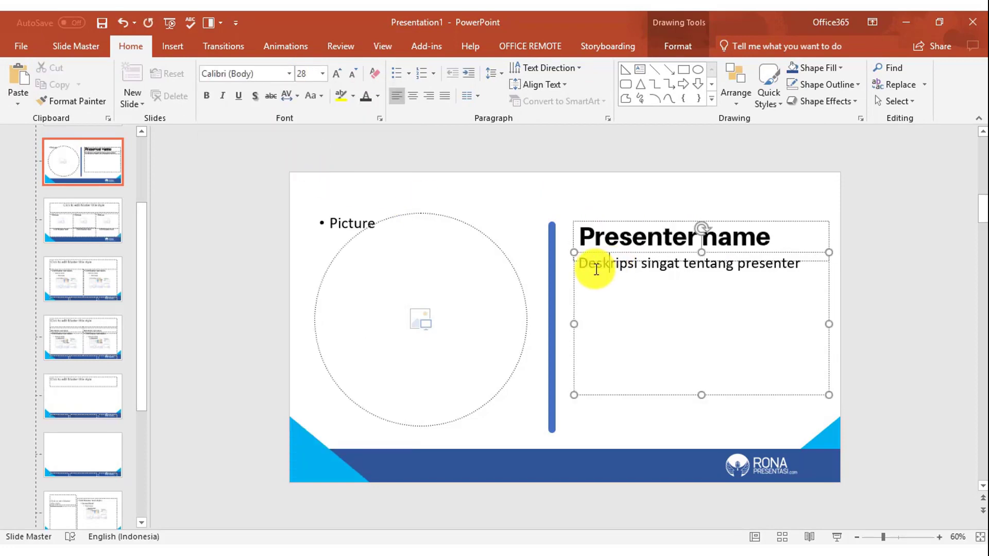
- Set the description line to Advent Pro and close Master View
drag(579, 266, 813, 278)
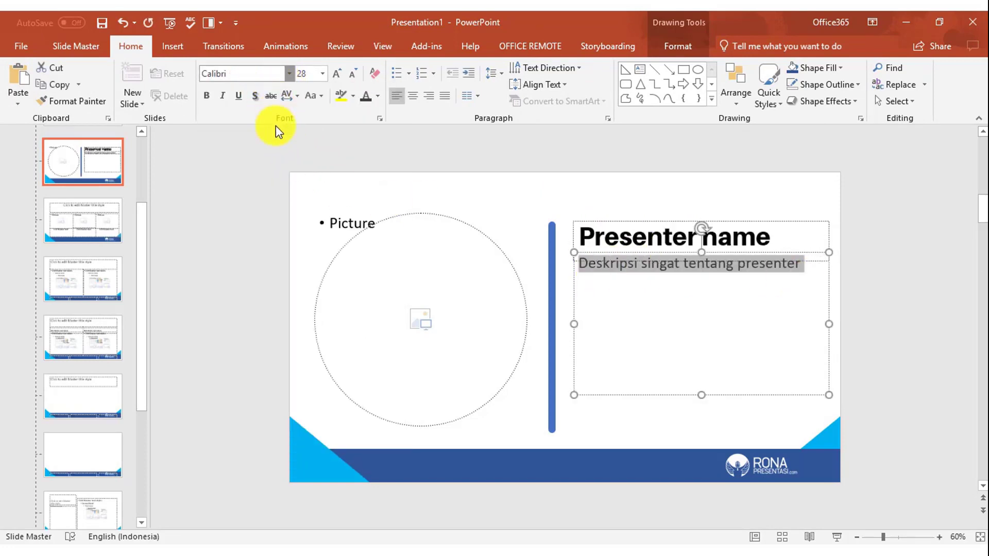
click(289, 73)
click(276, 281)
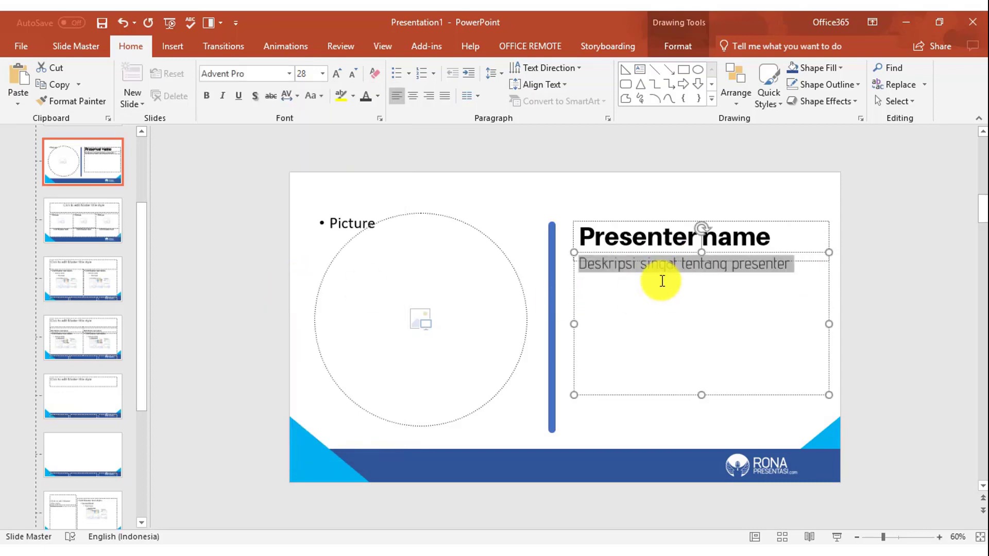
click(89, 46)
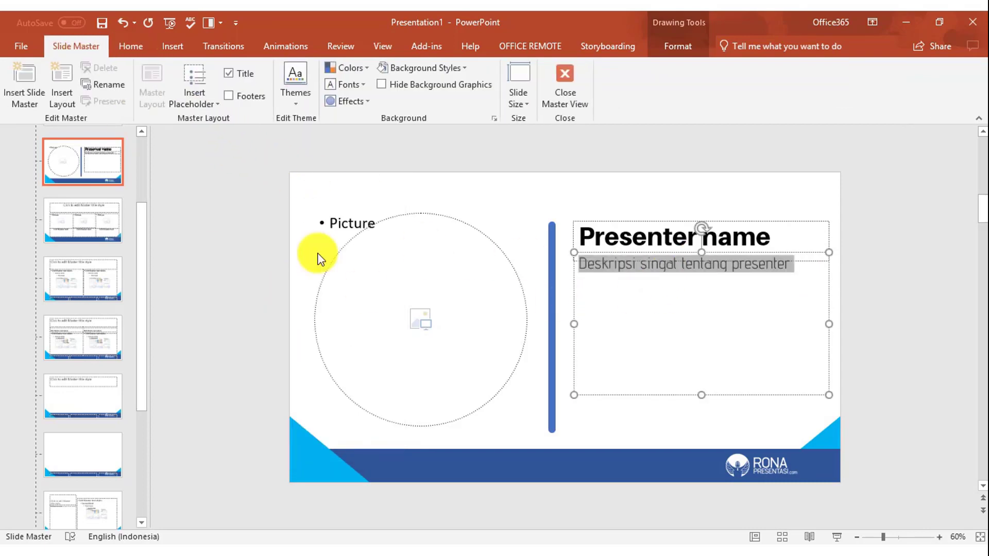
click(559, 96)
- Add 'Master Trainer Great Presentation' and the founder line to slide 2's bio, then go to slide 3
click(752, 278)
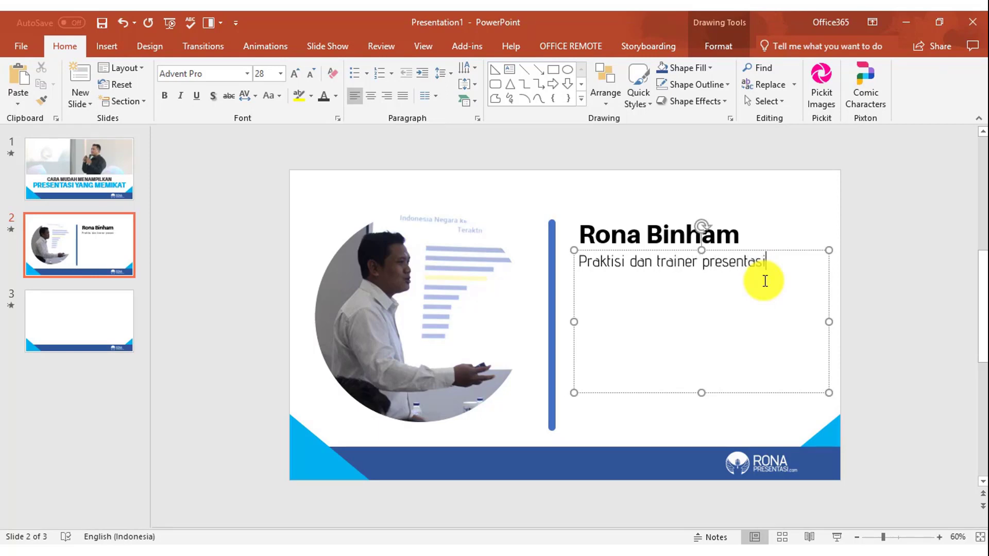
text(Master Trainer Great Presentation)
key(Return)
text(Penul)
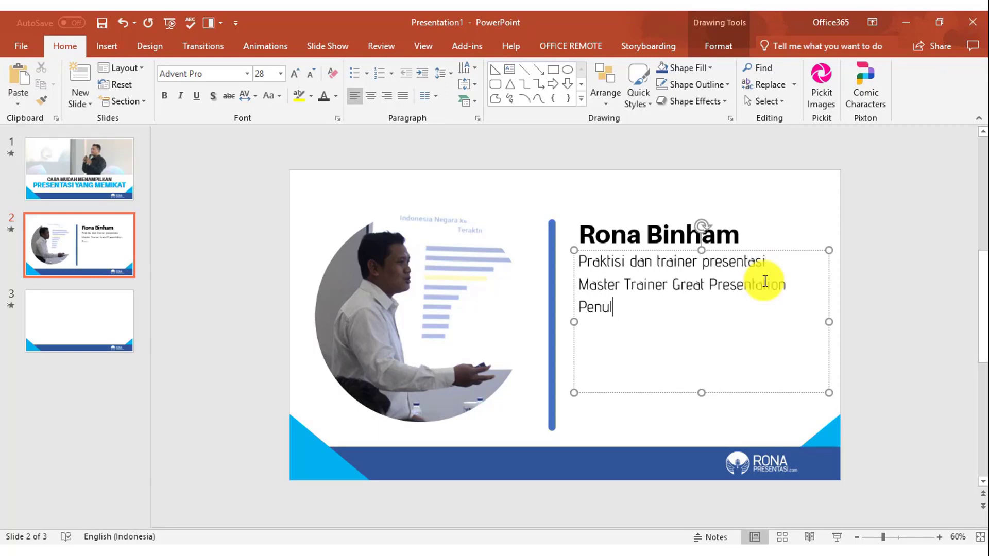
text(.com)
click(232, 354)
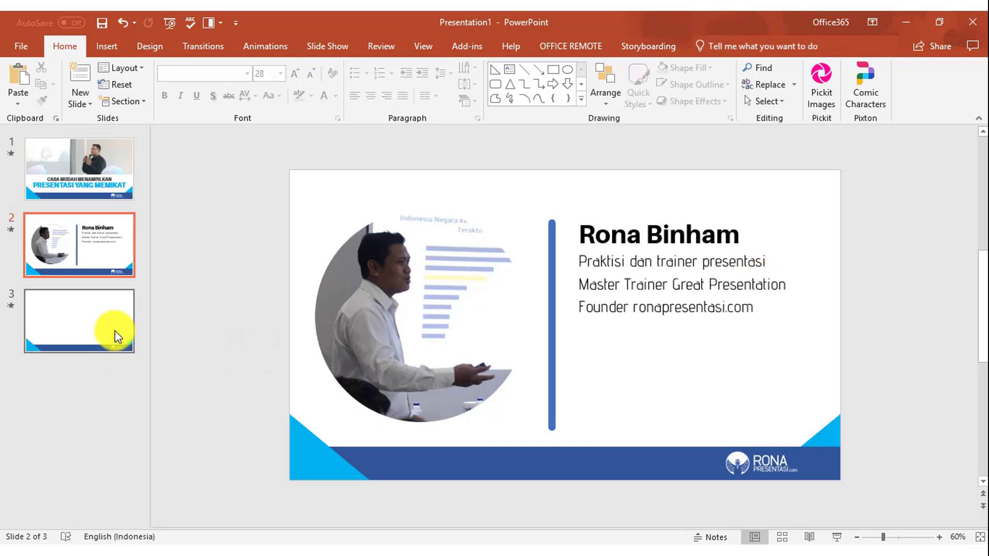
click(118, 336)
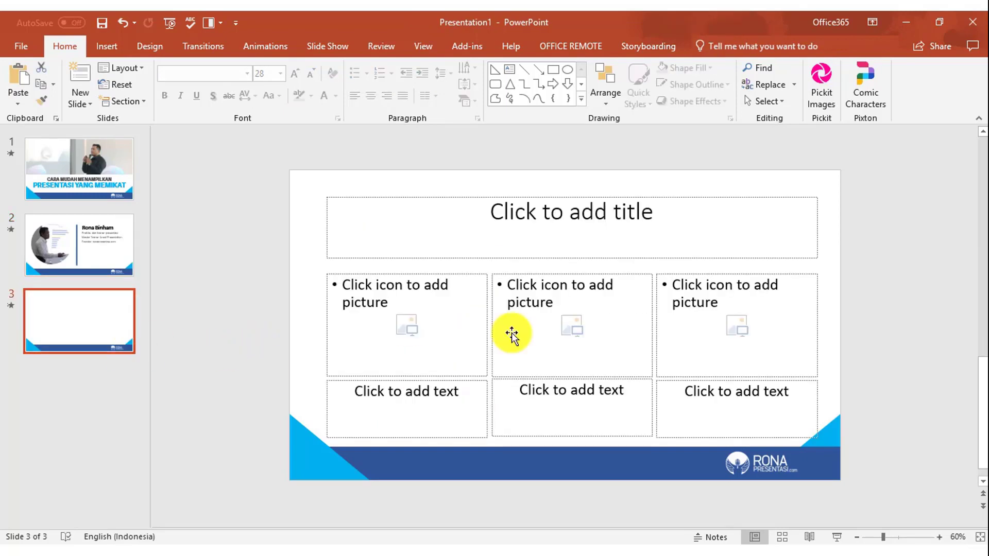
- Title slide 3 'TOPIK BAHASAN'
click(575, 228)
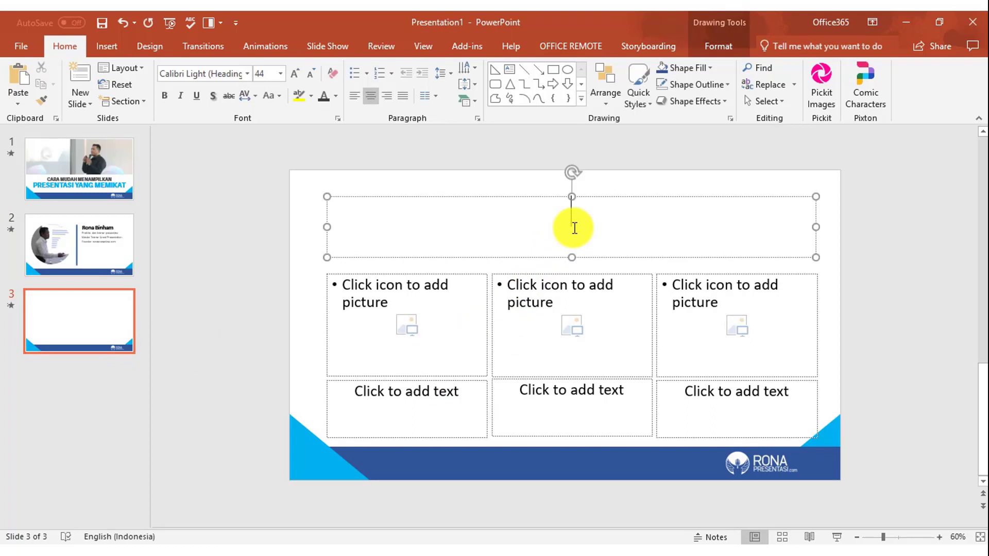
text(POIN BAHASAN)
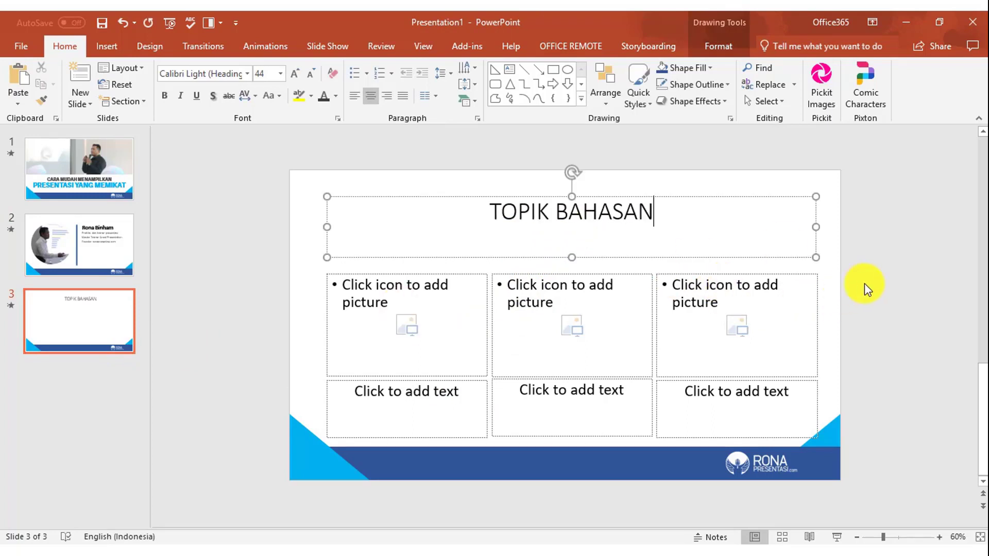
key(Escape)
key(Escape)
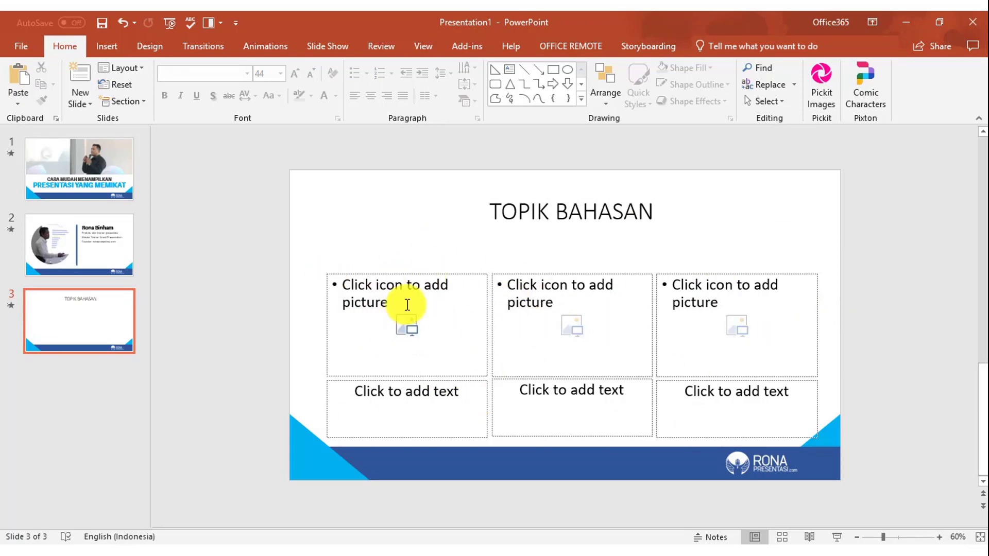
- Fill the left placeholder with the office desk photo and the middle with the background photo
click(407, 326)
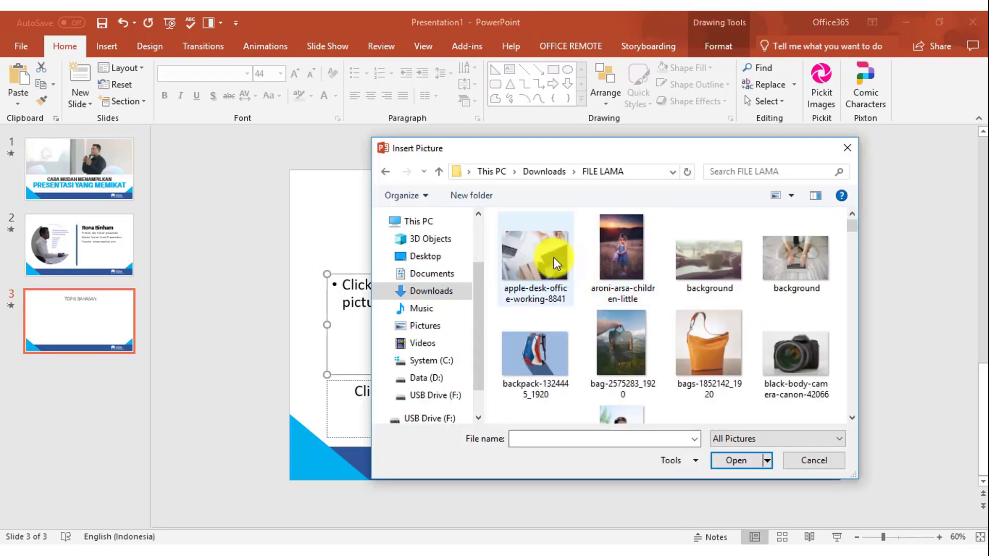
click(539, 258)
click(757, 459)
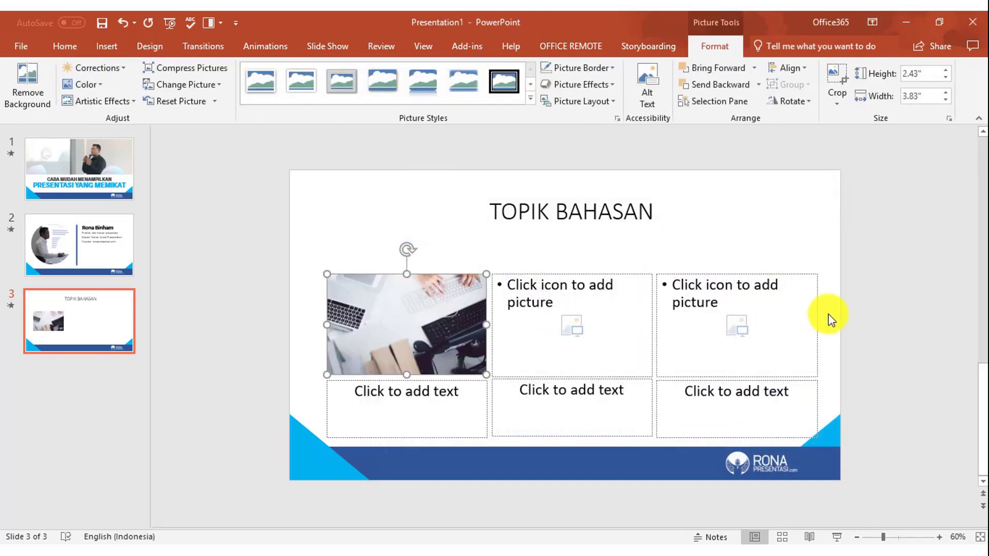
click(858, 312)
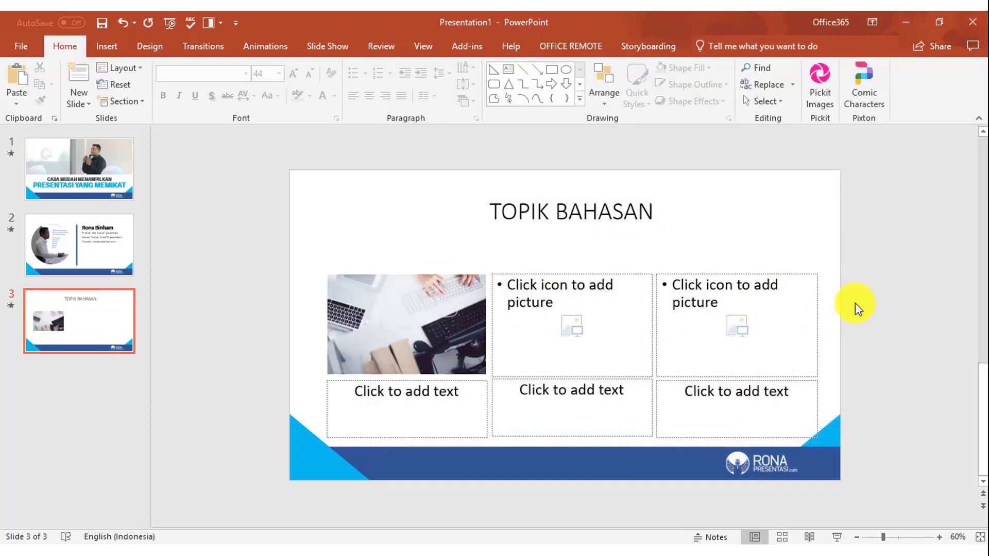
click(571, 326)
click(796, 260)
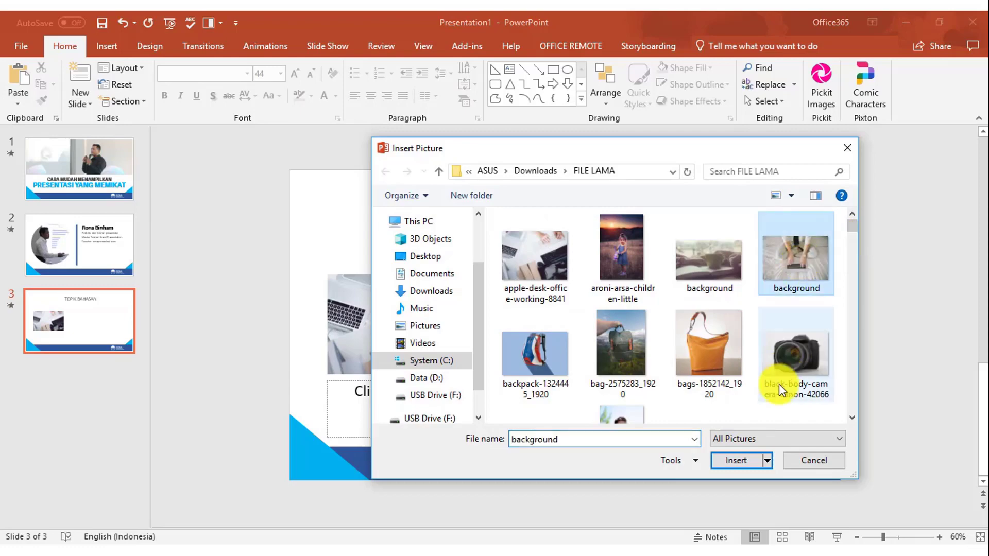
click(743, 458)
- Insert the IMG_0013 photo into the right placeholder
click(731, 323)
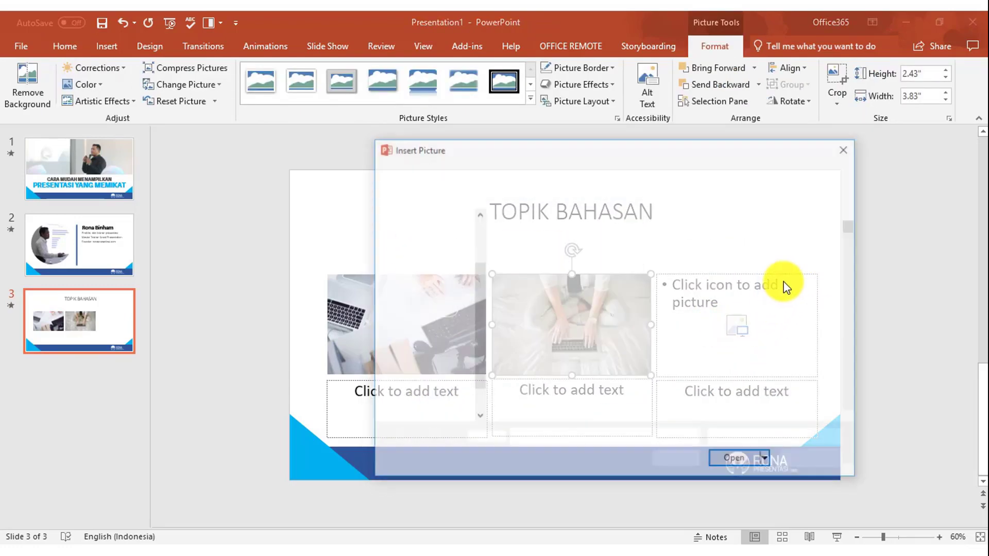
scroll(853, 323, up, 10)
click(709, 260)
click(757, 447)
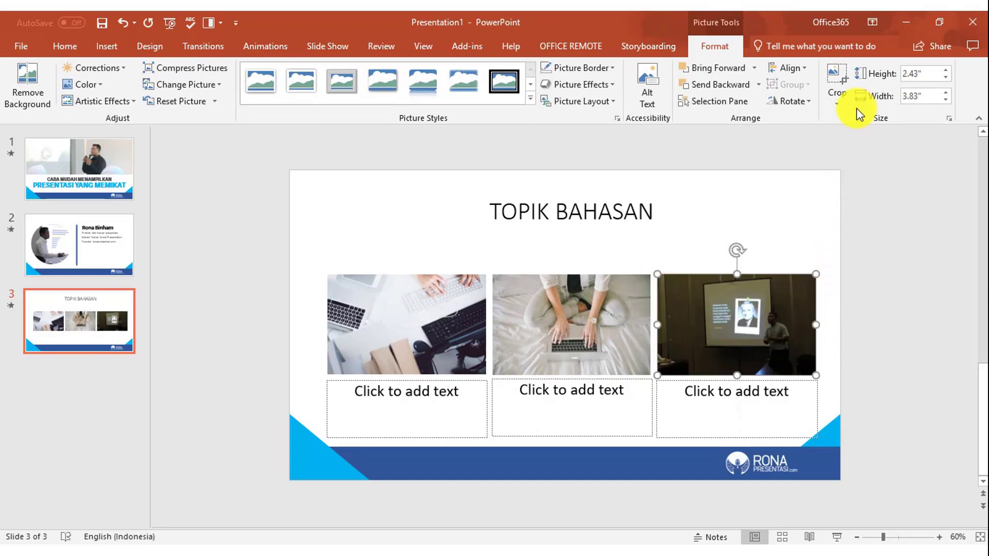
- Recrop the right photo, shifting it to fit its frame
click(848, 75)
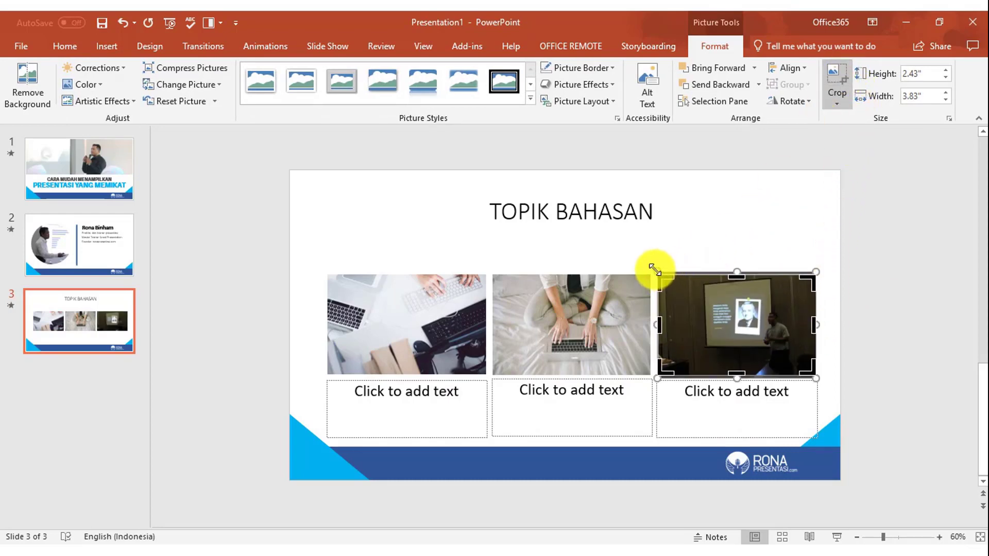
drag(648, 267, 600, 243)
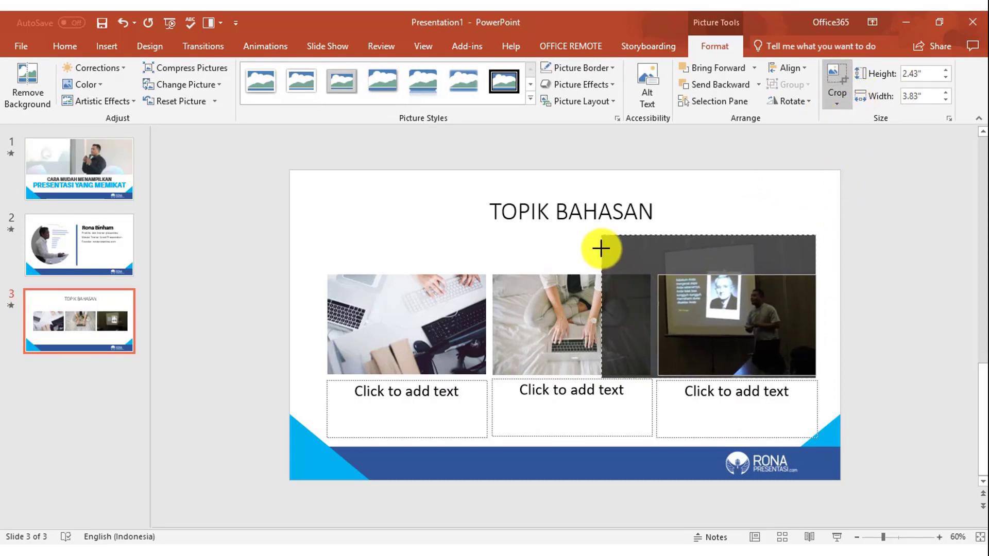
click(922, 268)
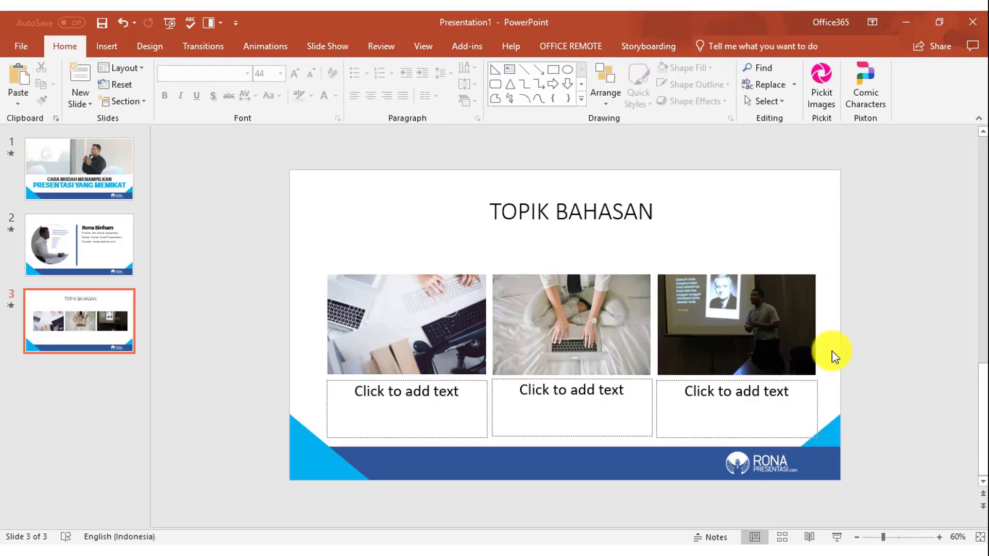
click(617, 347)
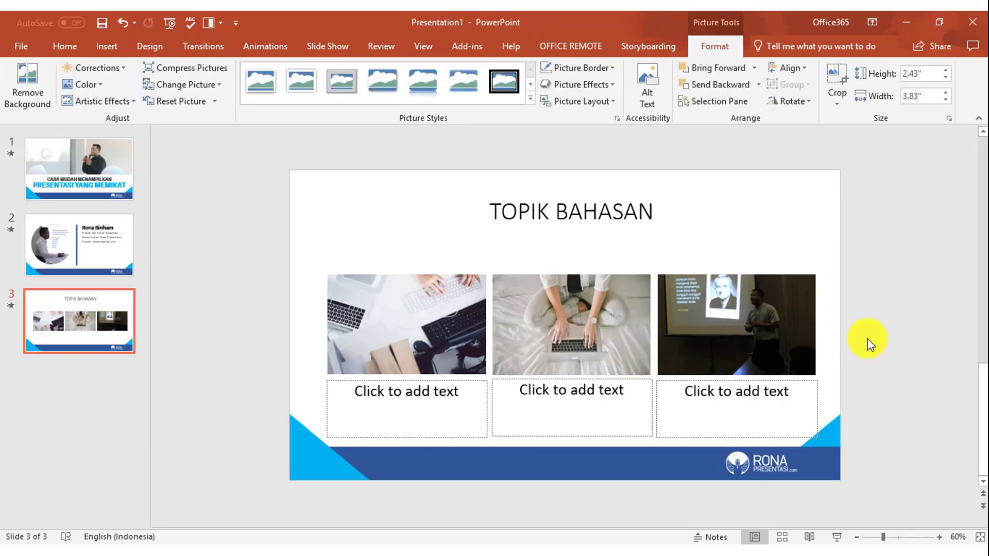
click(406, 399)
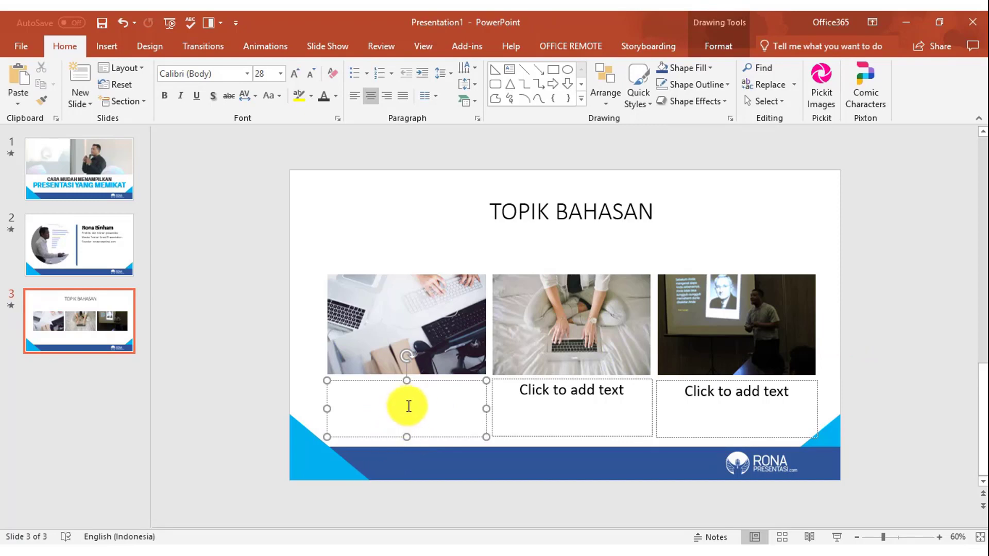